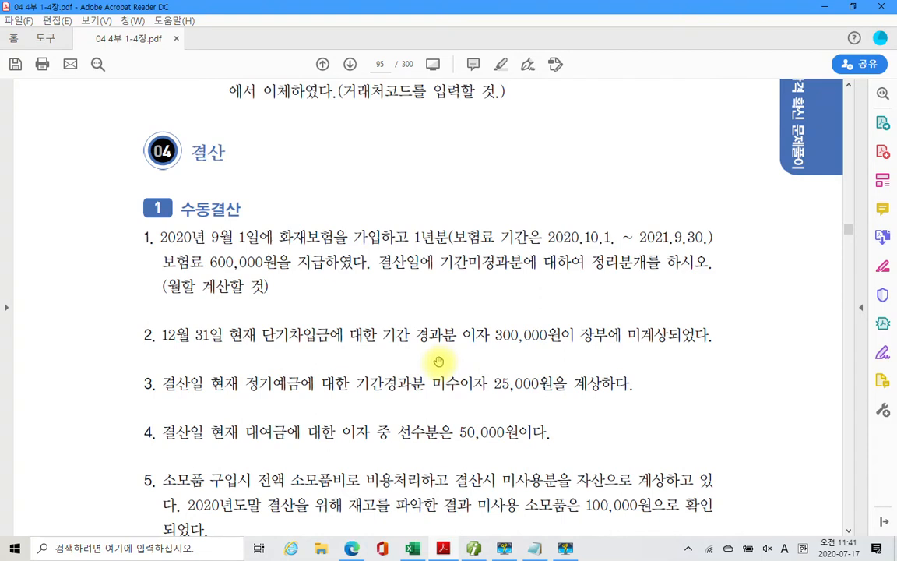
Step: Review the 결산 problems on pages 375 and 376, covering 수동결산 and 결산자료입력에 의한 자동결산
scroll(427, 357, down, 2)
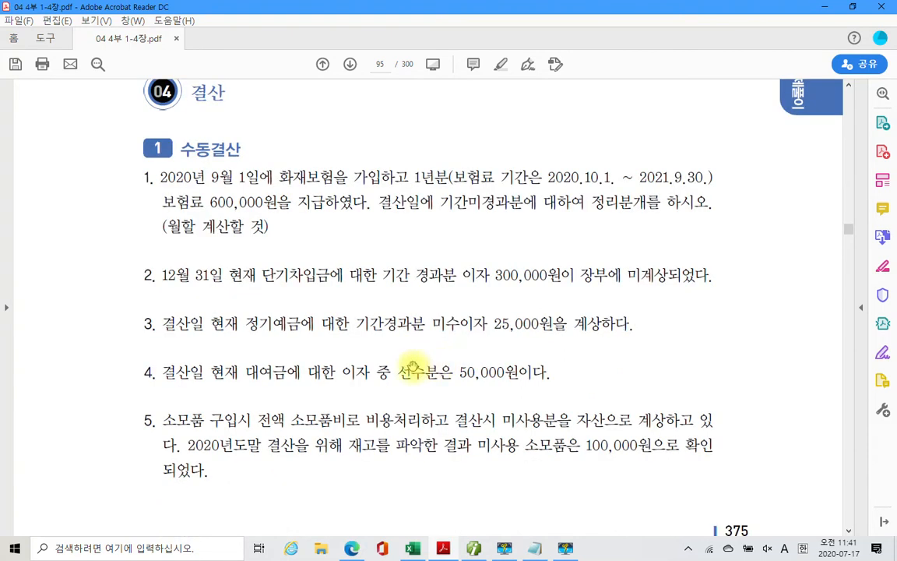
scroll(405, 364, down, 5)
scroll(391, 374, down, 8)
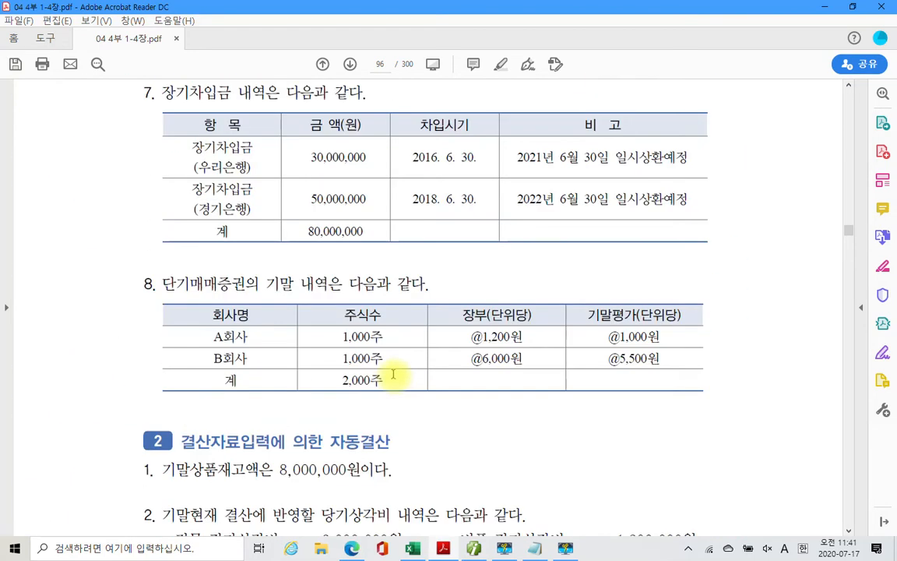
scroll(393, 373, up, 6)
scroll(436, 362, up, 3)
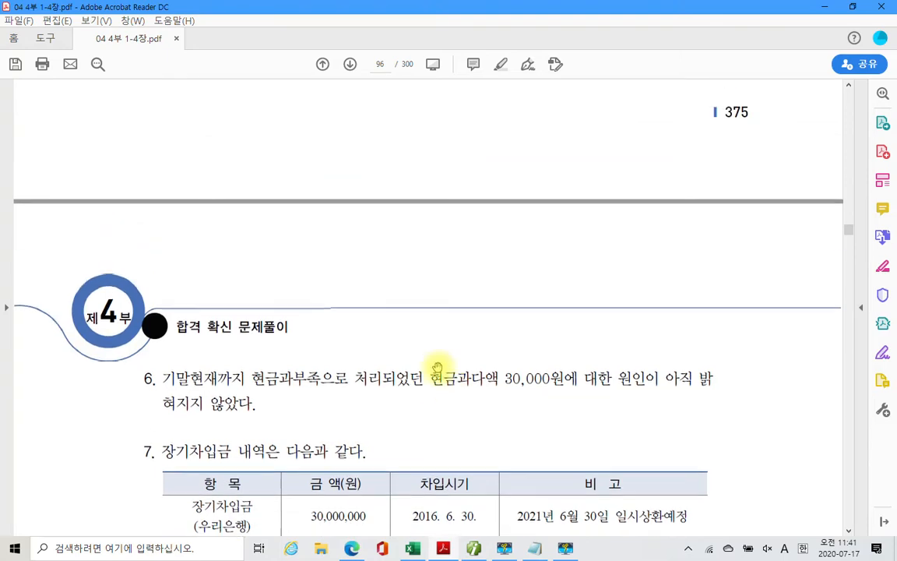
scroll(429, 370, up, 4)
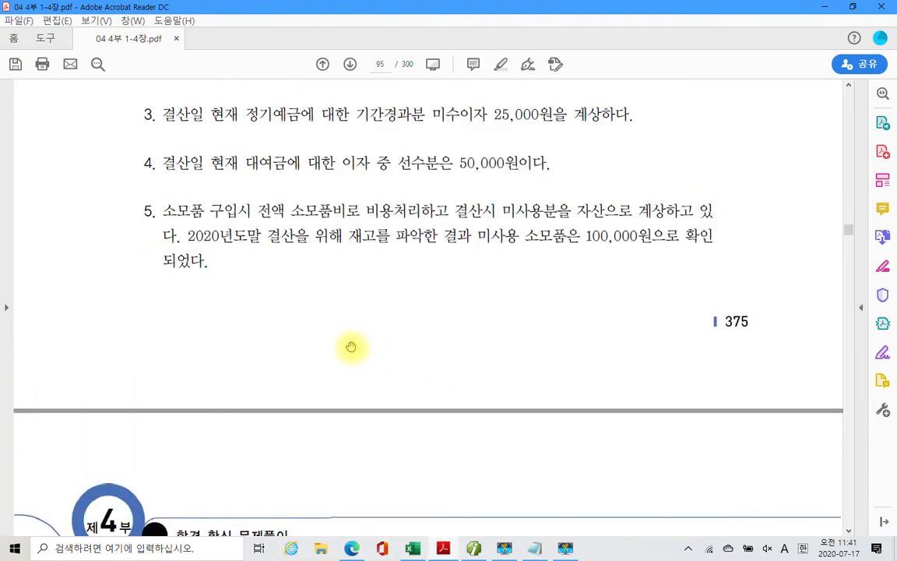
scroll(343, 351, up, 3)
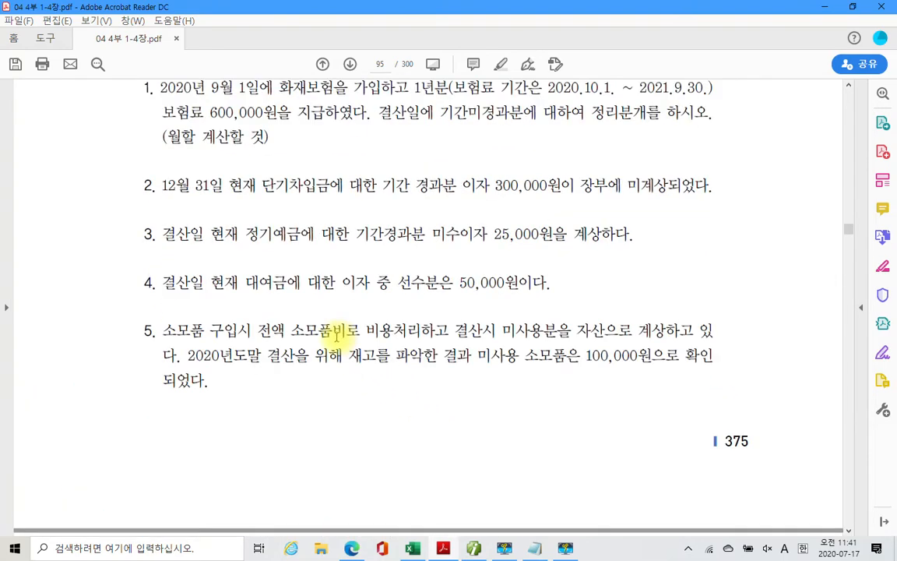
scroll(330, 405, up, 3)
scroll(296, 418, down, 15)
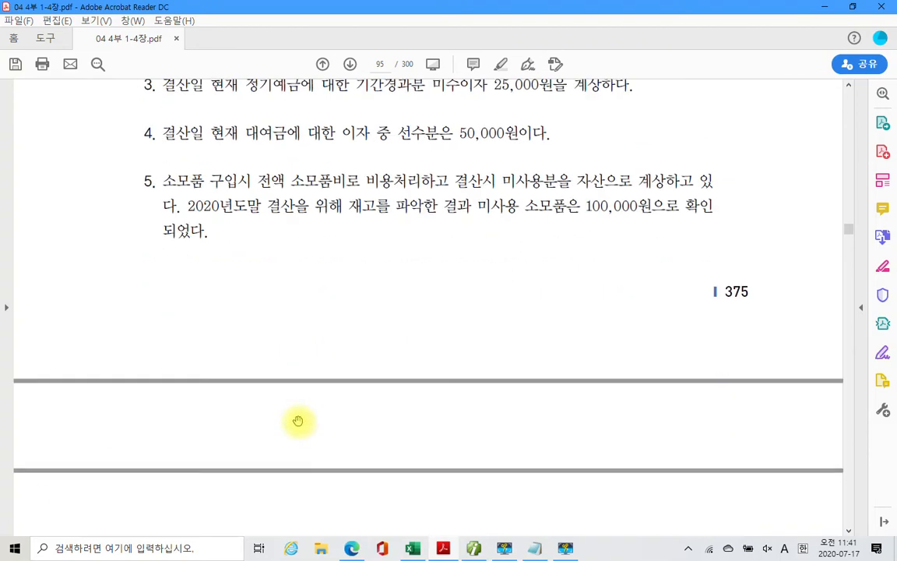
scroll(298, 420, down, 4)
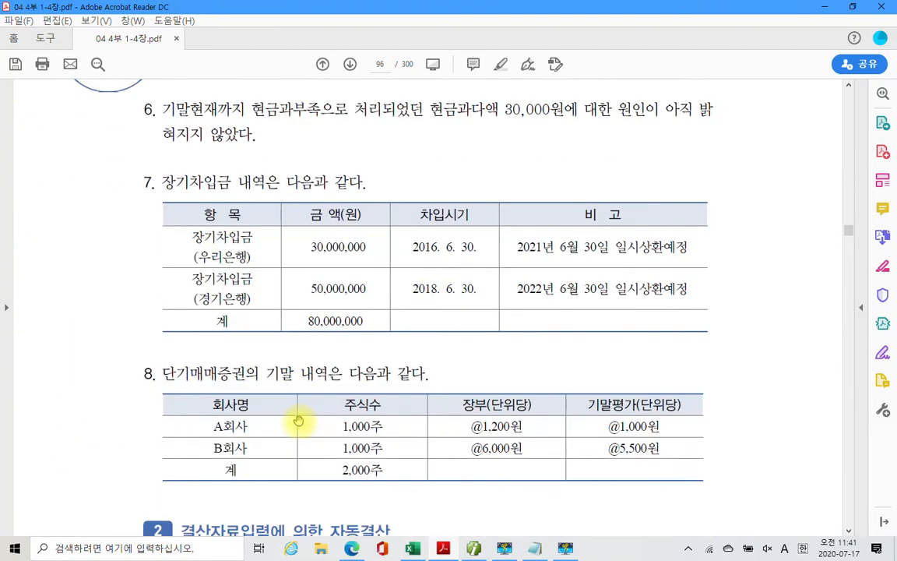
scroll(298, 421, down, 8)
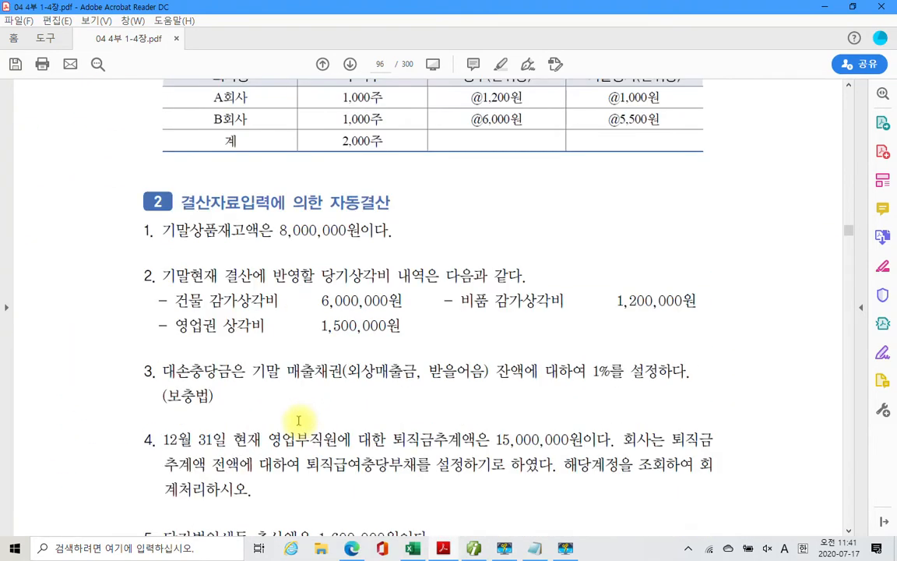
scroll(298, 420, down, 8)
scroll(299, 421, down, 6)
scroll(299, 421, up, 6)
scroll(299, 420, up, 6)
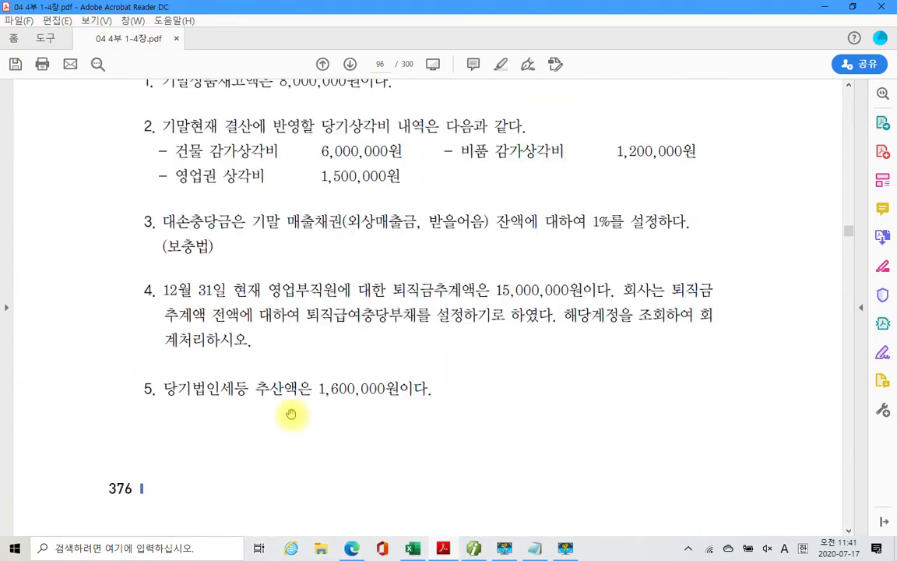
scroll(299, 410, up, 20)
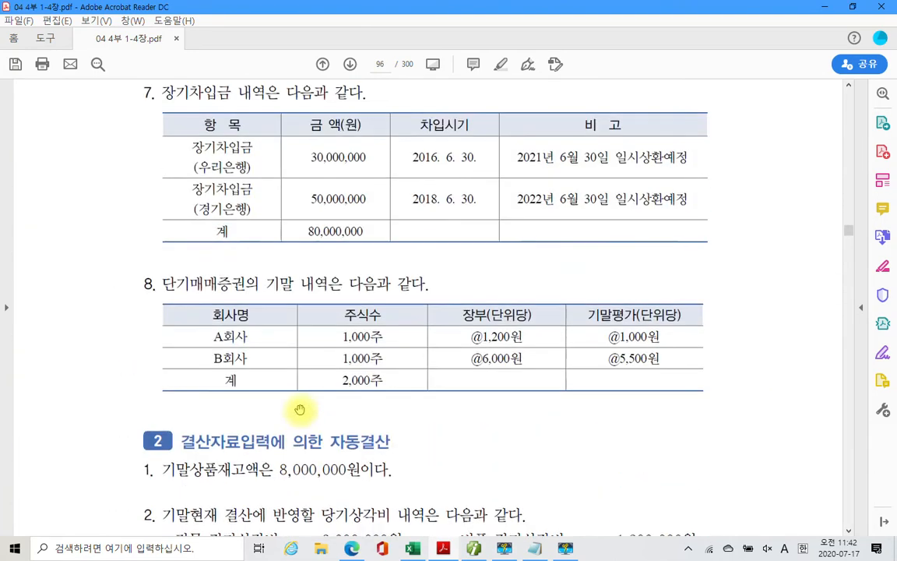
scroll(299, 407, up, 11)
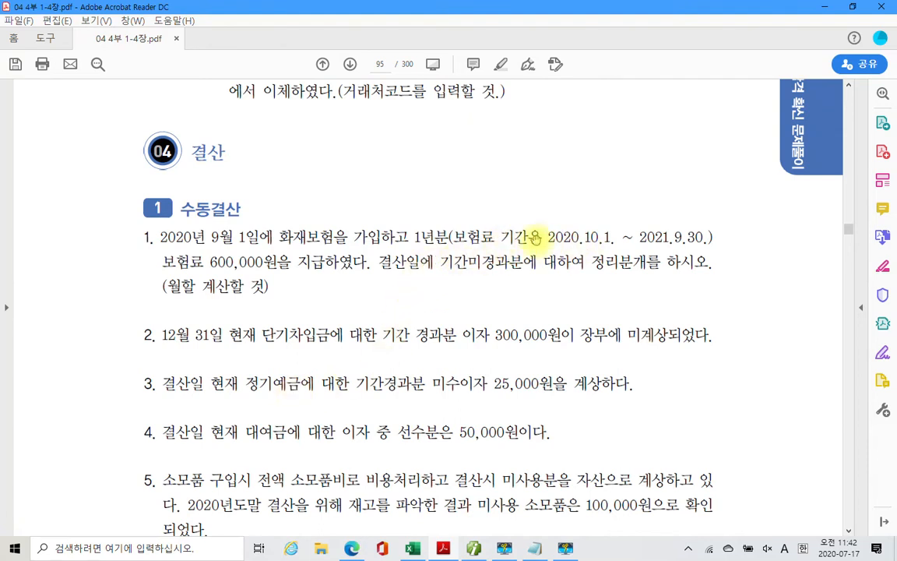
Step: Highlight the end date 2021.9.30. and the term 기간미경과분 in 수동결산 problem 1
drag(639, 237, 703, 238)
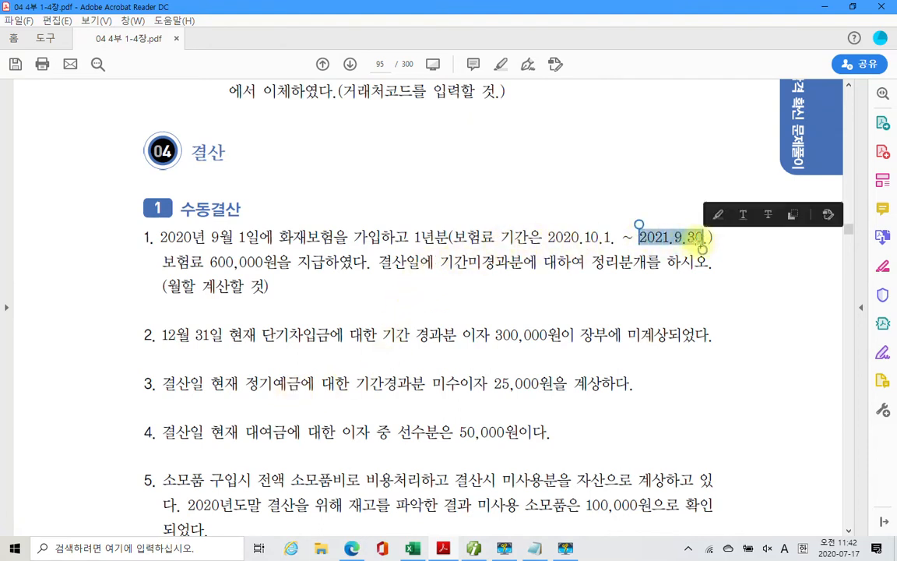
right_click(700, 241)
click(738, 280)
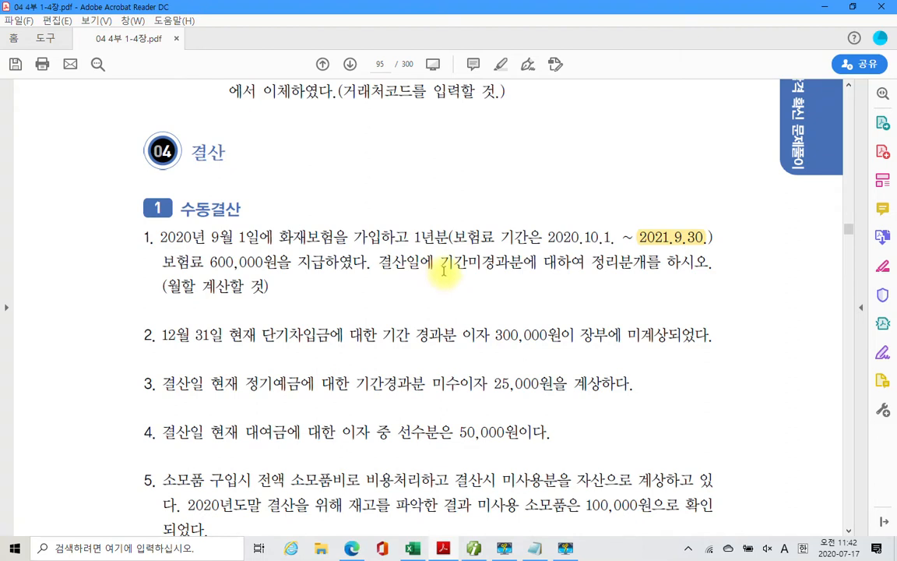
drag(439, 263, 523, 264)
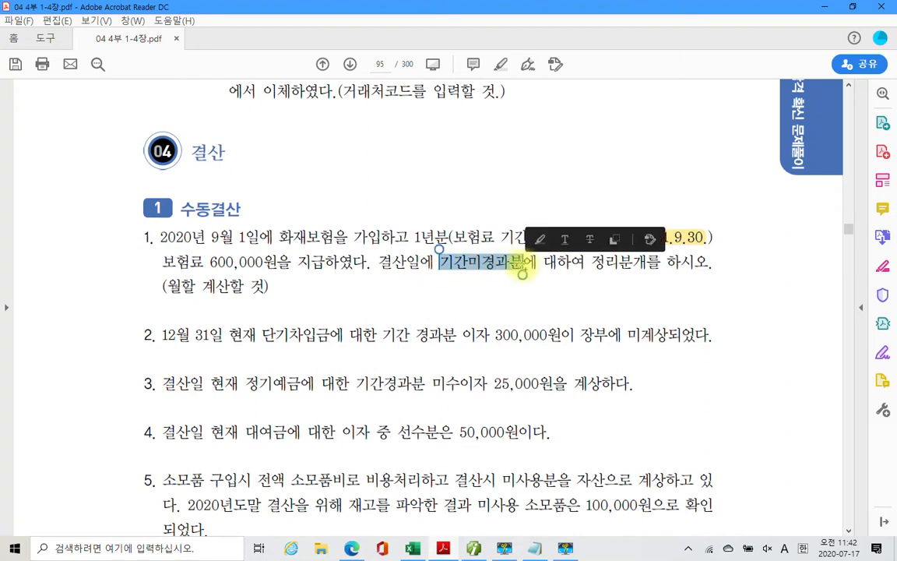
right_click(521, 269)
click(565, 302)
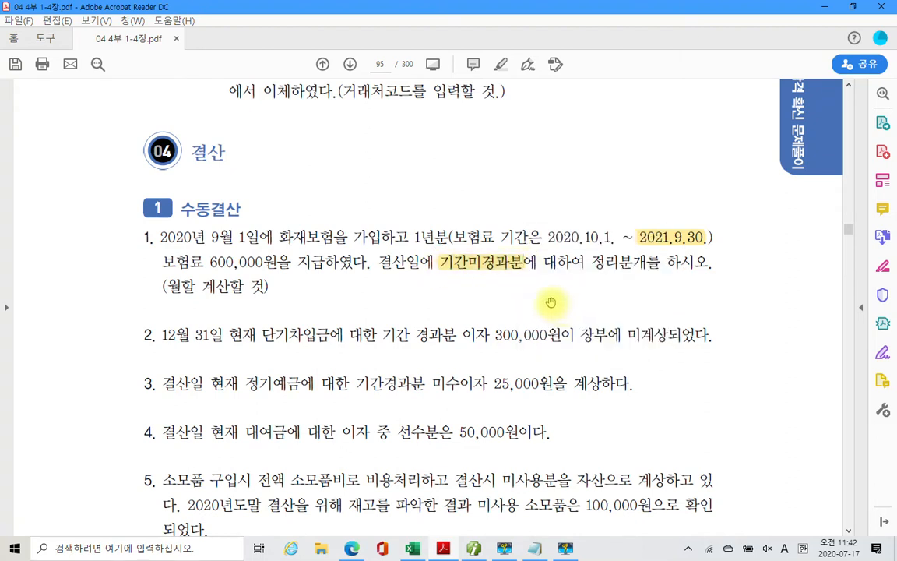
Step: Circle 2021.9.30. and 기간미경과분 in problem 1, underline the journal entry, monthly calculation and September 1 phrases, and clear the pen marks
mouse_move(635, 222)
mouse_down()
mouse_move(711, 226)
mouse_move(643, 220)
mouse_up()
mouse_move(451, 253)
mouse_down()
mouse_move(436, 260)
mouse_move(489, 286)
mouse_move(526, 255)
mouse_up()
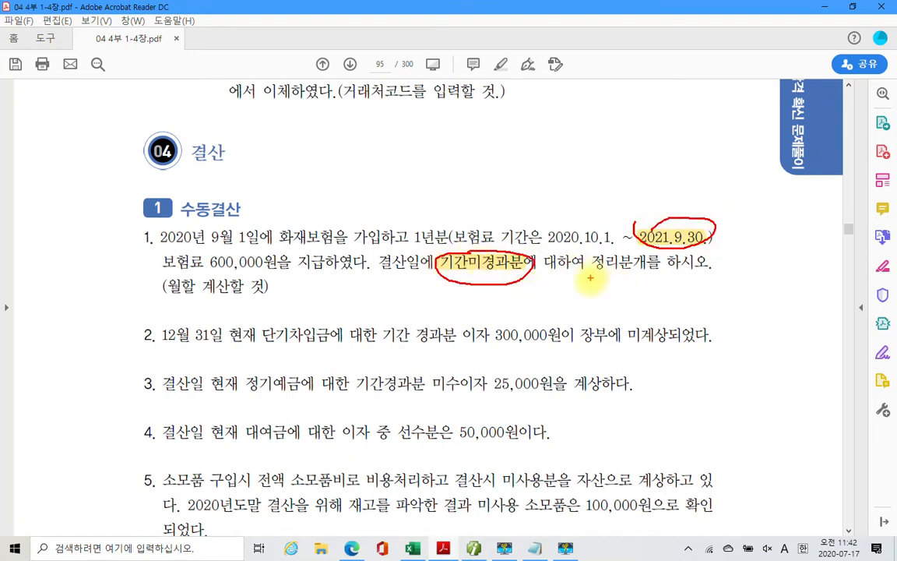
drag(593, 275, 698, 273)
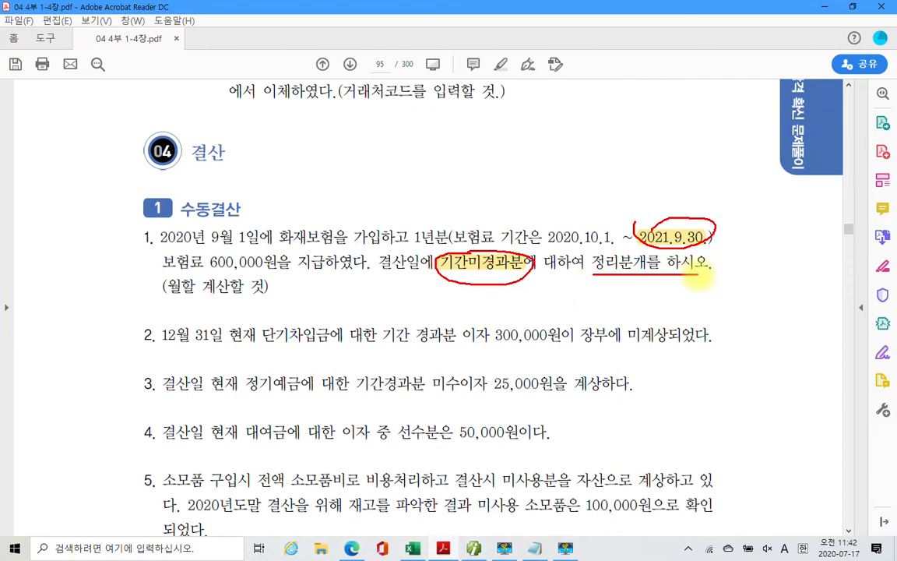
drag(173, 298, 269, 297)
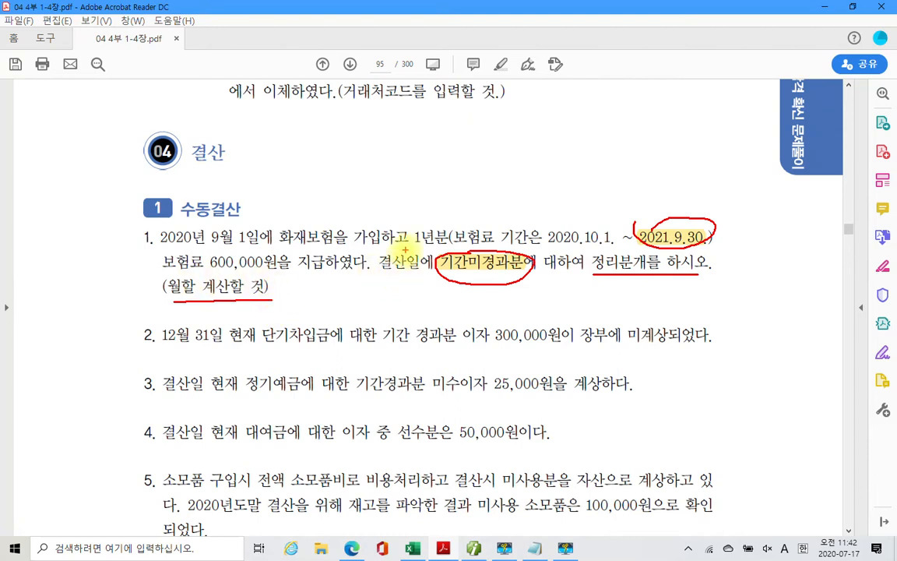
drag(165, 250, 284, 248)
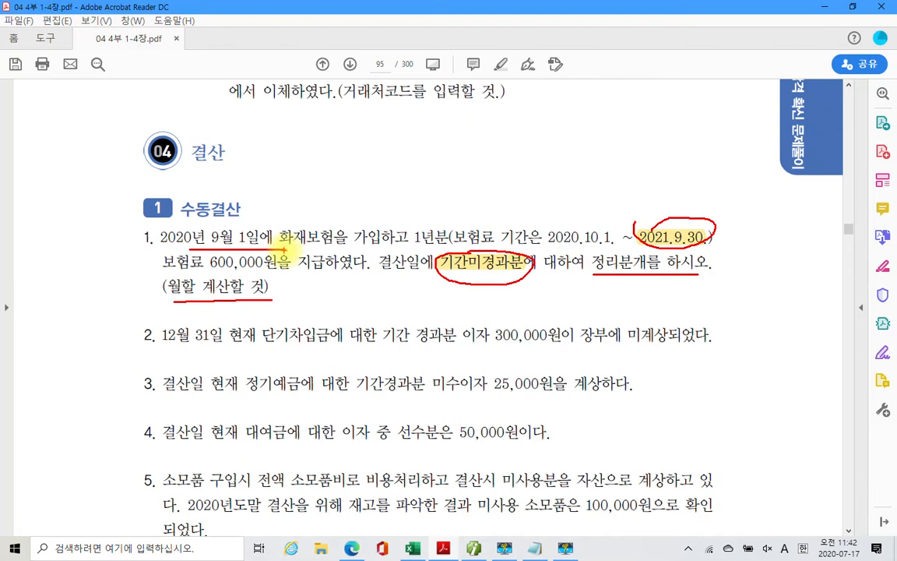
key(Escape)
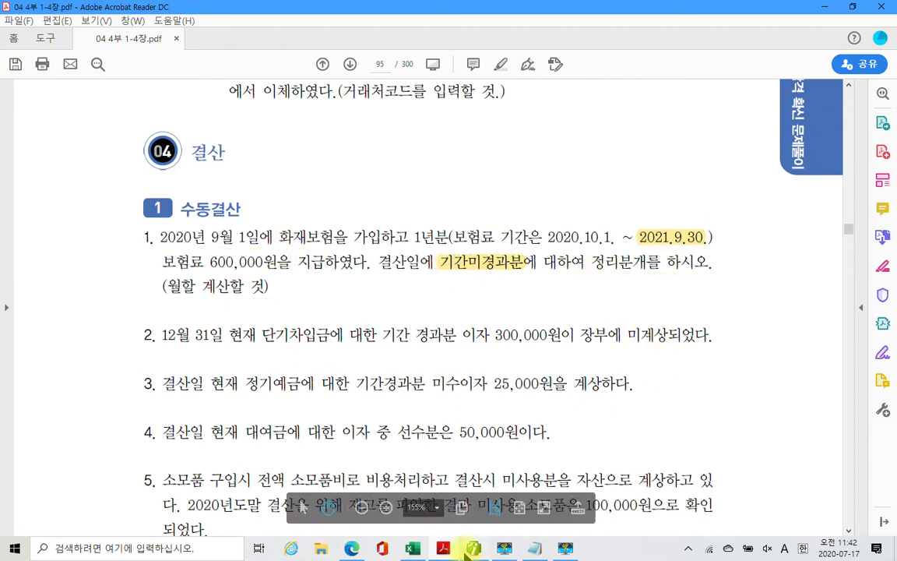
Step: Switch to the accounting program, display the 일반전표입력 vouchers for September 1, and select the 보험료 debit line
click(473, 548)
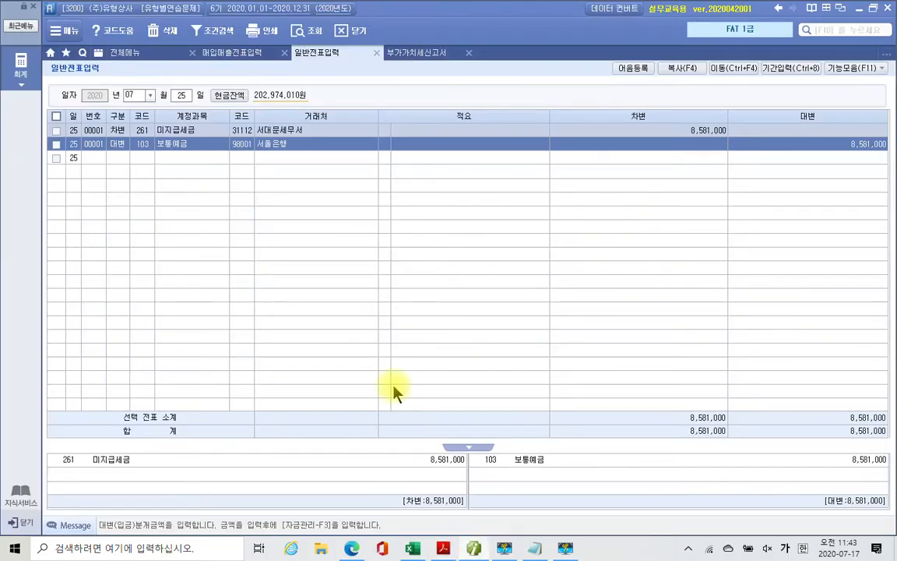
click(129, 95)
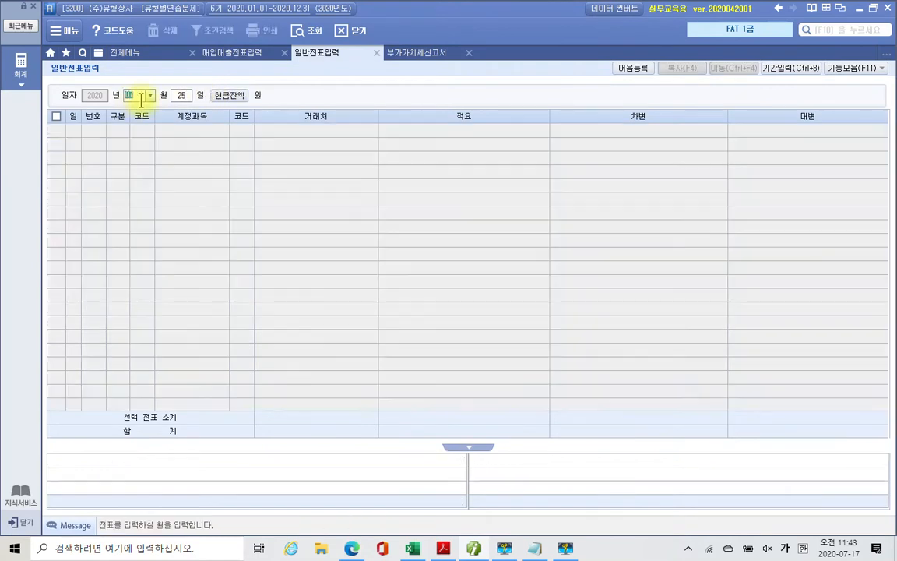
text(9)
key(Return)
text(1)
key(Return)
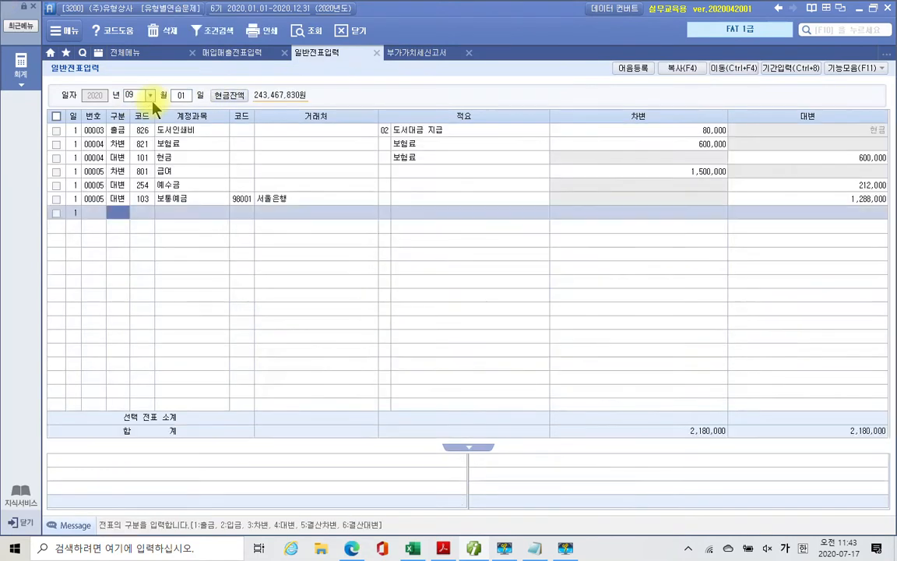
click(152, 149)
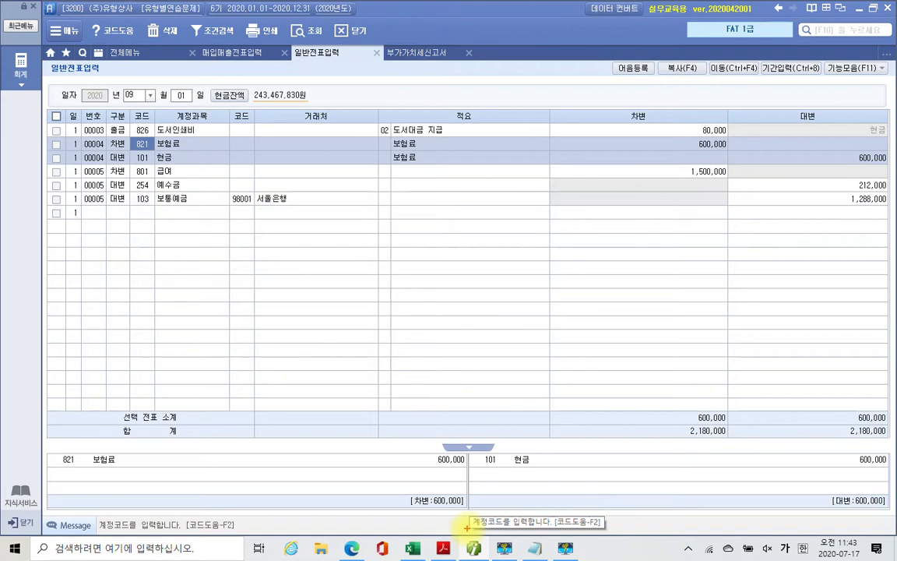
Step: Circle the 보험료 amount, handwrite 600,000 × 9/12 = 450,000 over the voucher grid, and clear the pen marks
drag(720, 119, 717, 191)
mouse_move(432, 226)
mouse_down()
mouse_move(385, 270)
mouse_move(428, 287)
mouse_move(480, 261)
mouse_move(516, 294)
mouse_move(564, 276)
mouse_move(624, 294)
mouse_move(666, 276)
mouse_move(695, 301)
mouse_move(744, 296)
mouse_move(800, 308)
mouse_up()
drag(359, 350, 403, 349)
drag(352, 374, 415, 373)
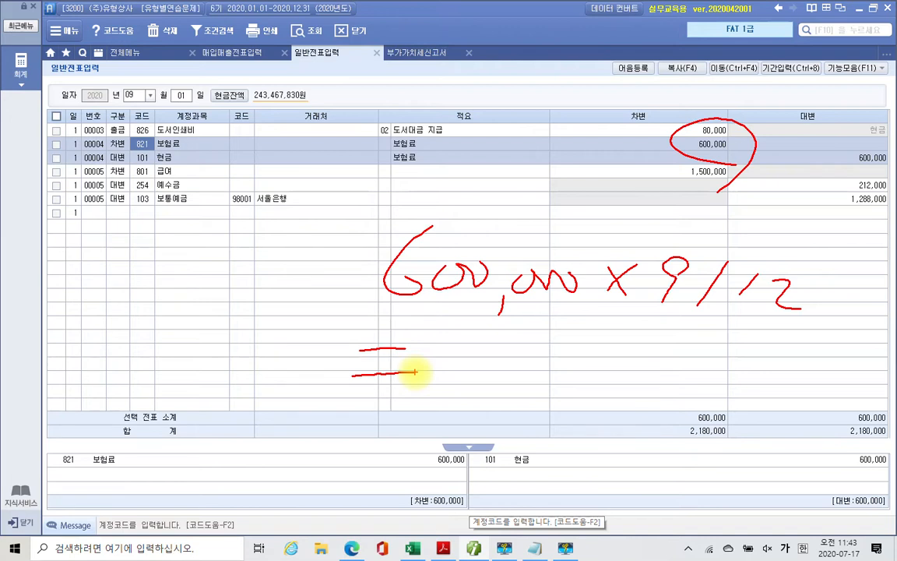
drag(353, 302, 842, 327)
mouse_move(471, 341)
mouse_down()
mouse_move(500, 375)
mouse_move(477, 379)
mouse_up()
drag(533, 328, 500, 377)
mouse_move(510, 353)
mouse_down()
mouse_move(555, 352)
mouse_move(563, 393)
mouse_up()
drag(600, 354, 663, 358)
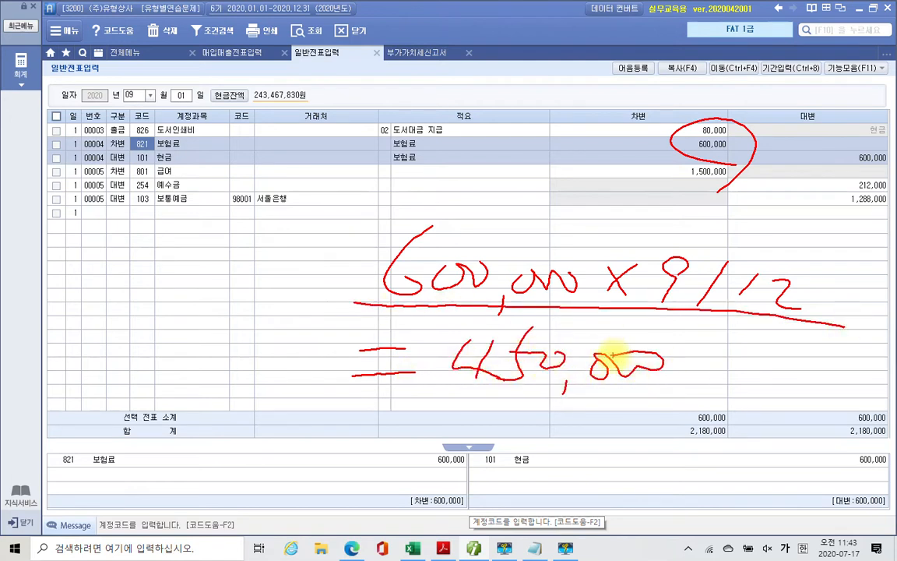
key(Escape)
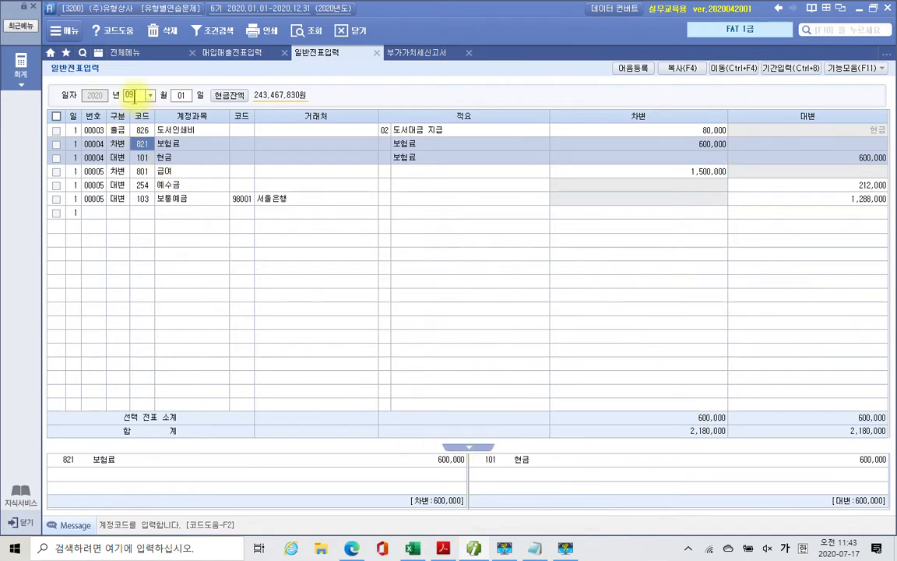
Step: Set the 일반전표입력 voucher date to December 31
click(129, 95)
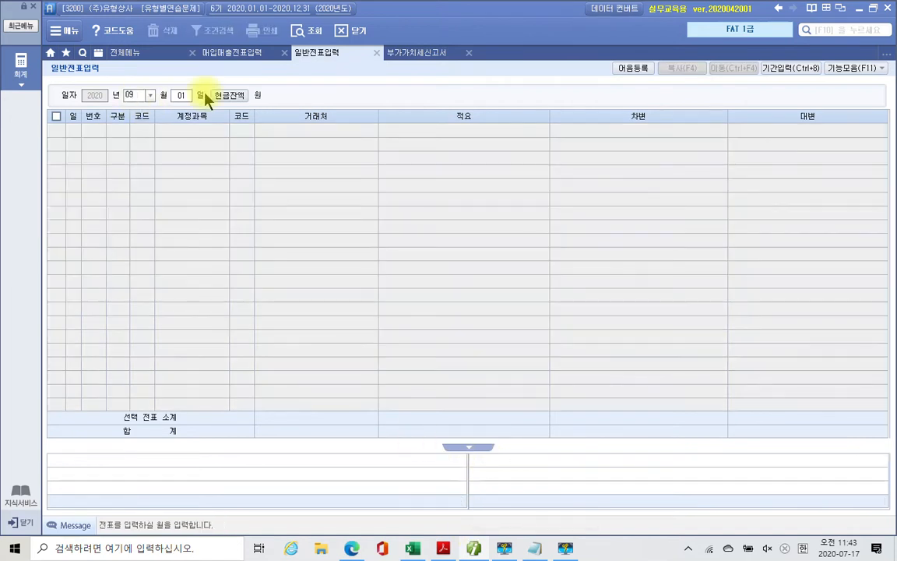
click(147, 99)
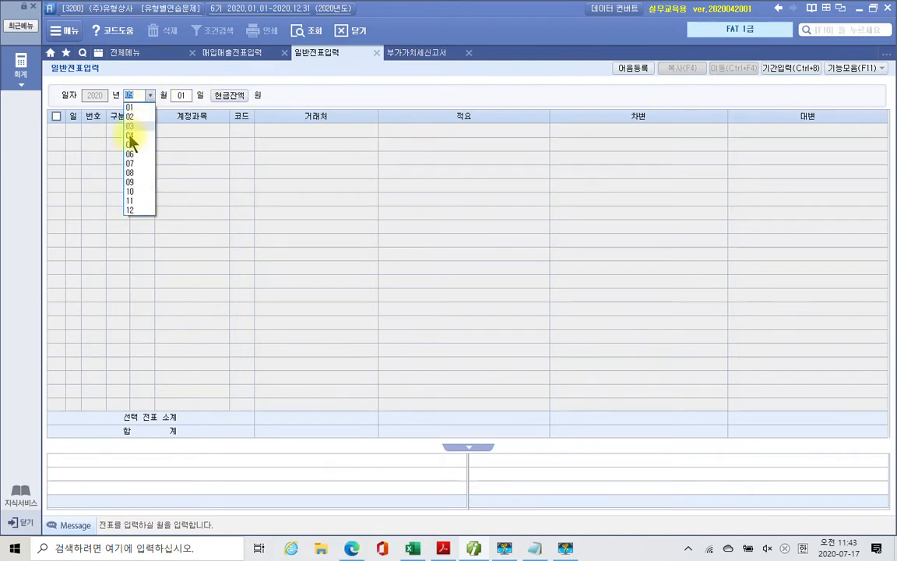
click(129, 193)
text(31)
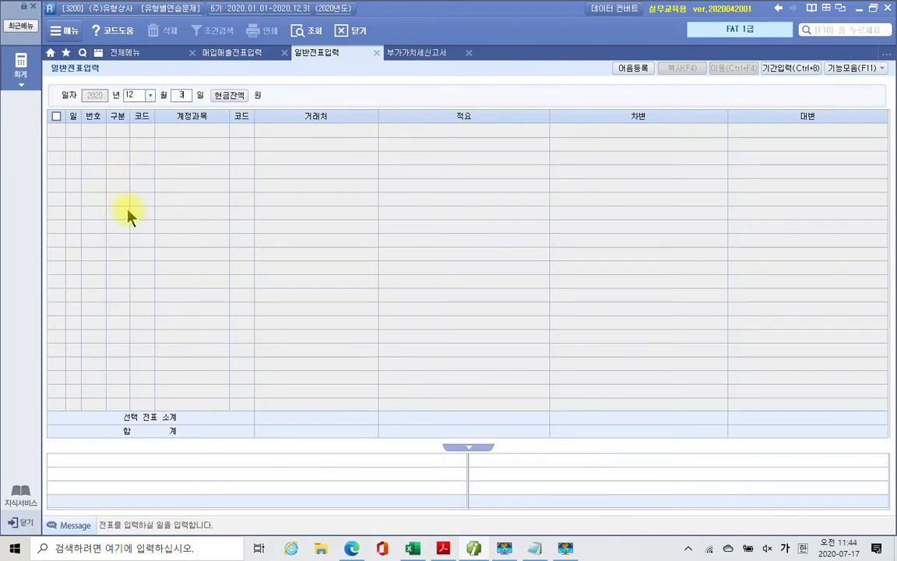
key(Return)
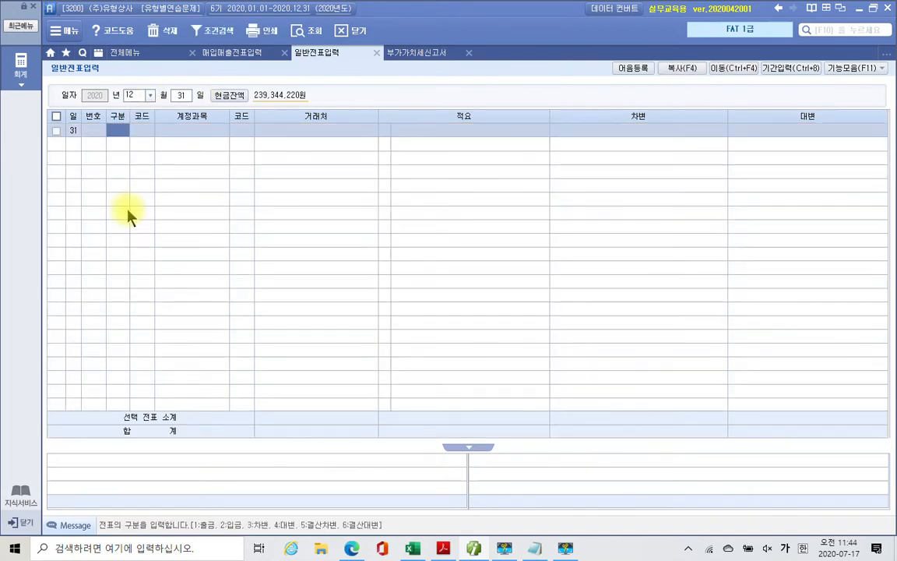
Step: Enter a December 31 credit line for account 821 보험료 with the amount 450,000, leaving the client and description blank
text(4)
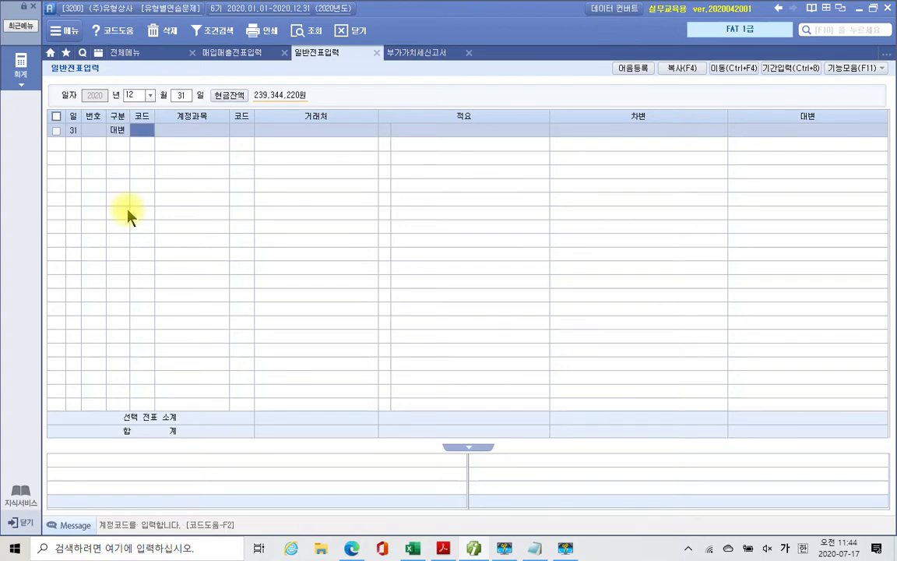
text(보험)
key(Return)
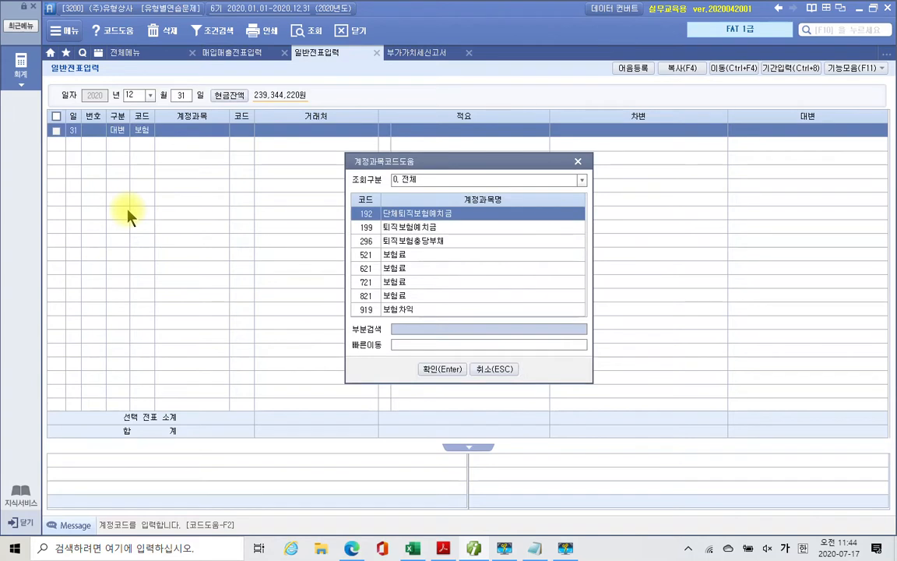
key(Down)
key(Down)
key(Down)
key(Down)
key(Down)
key(Down)
key(Down)
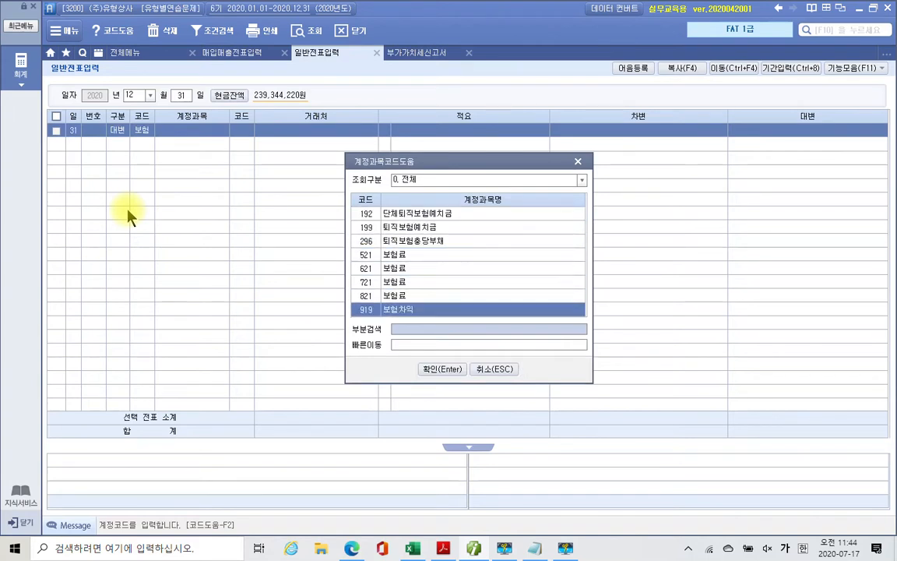
key(Up)
key(Return)
key(Return)
key(Return)
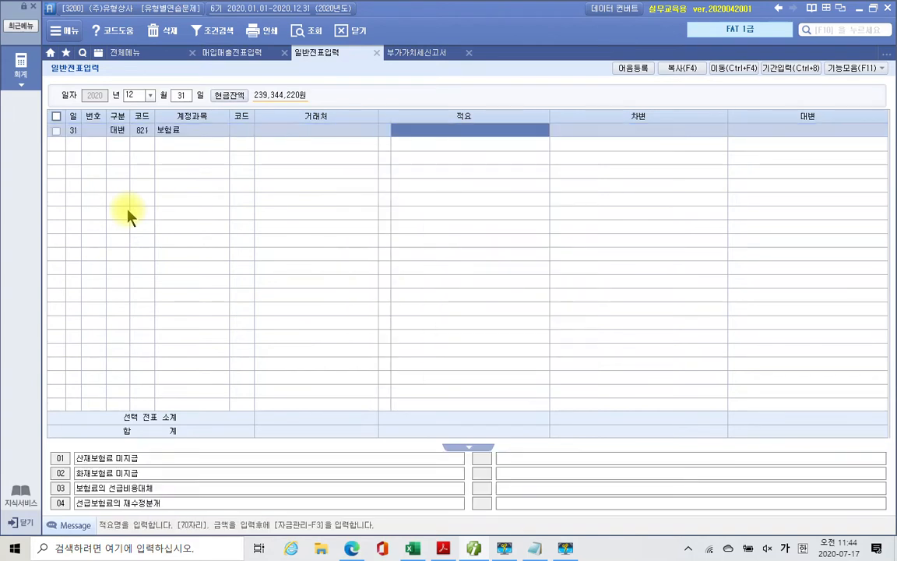
key(Return)
text(450,000)
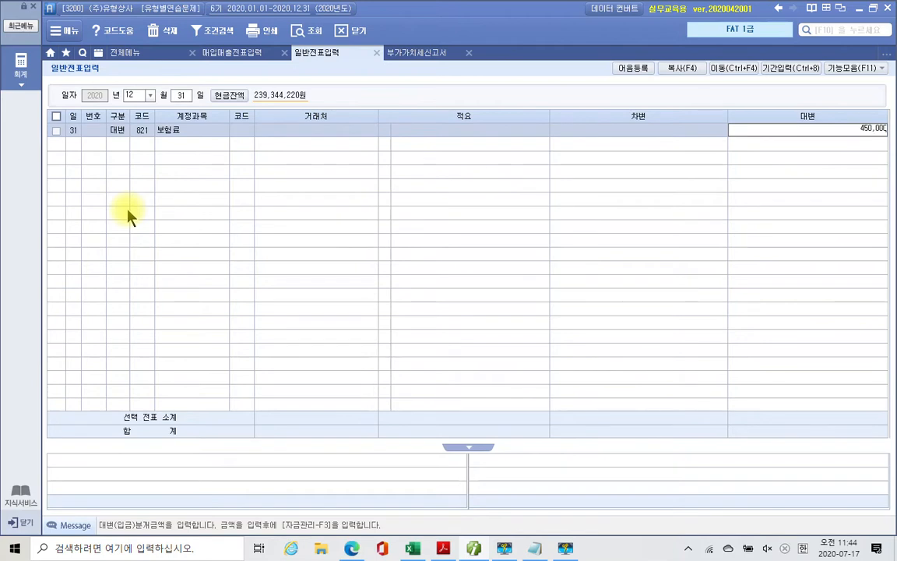
key(Return)
Step: Add the matching debit line to account 133 선급비용 for 450,000
text(3)
key(Return)
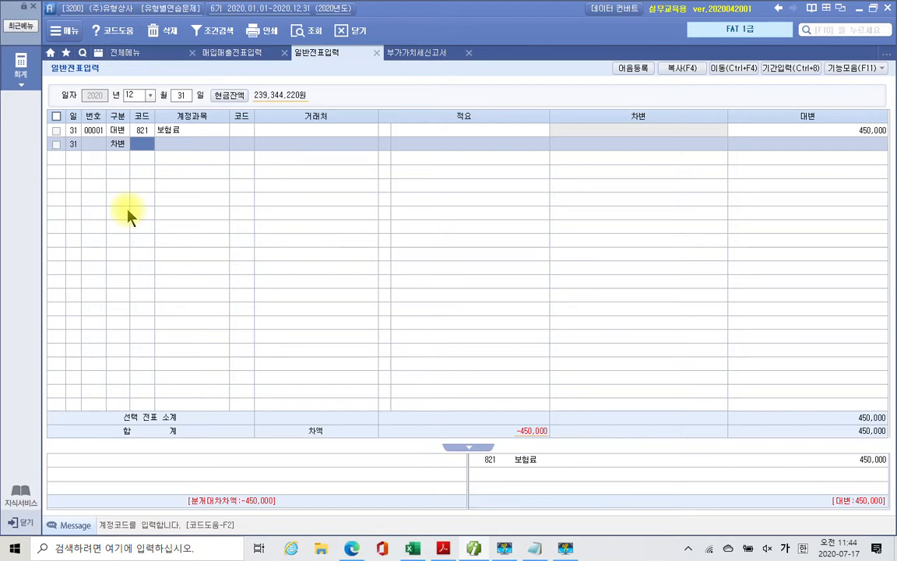
text(선급)
key(Return)
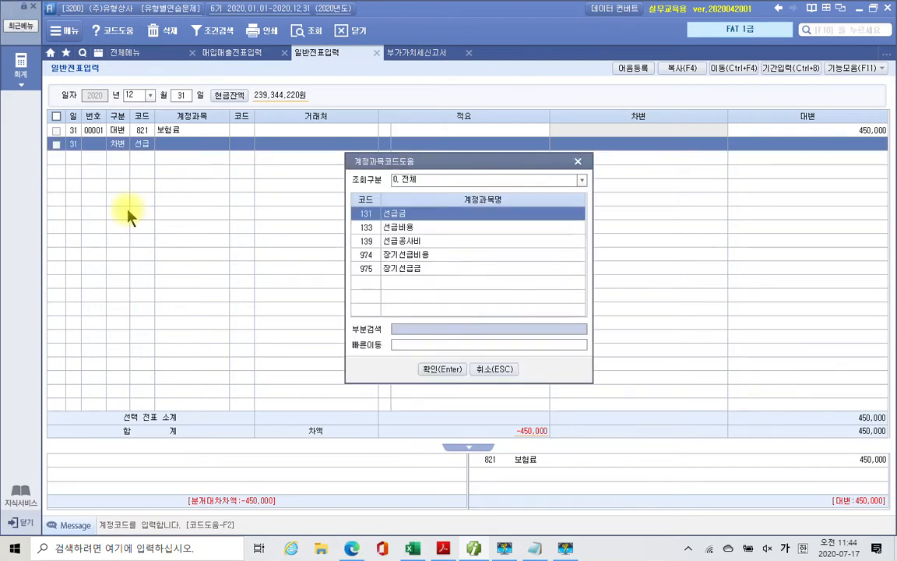
key(Down)
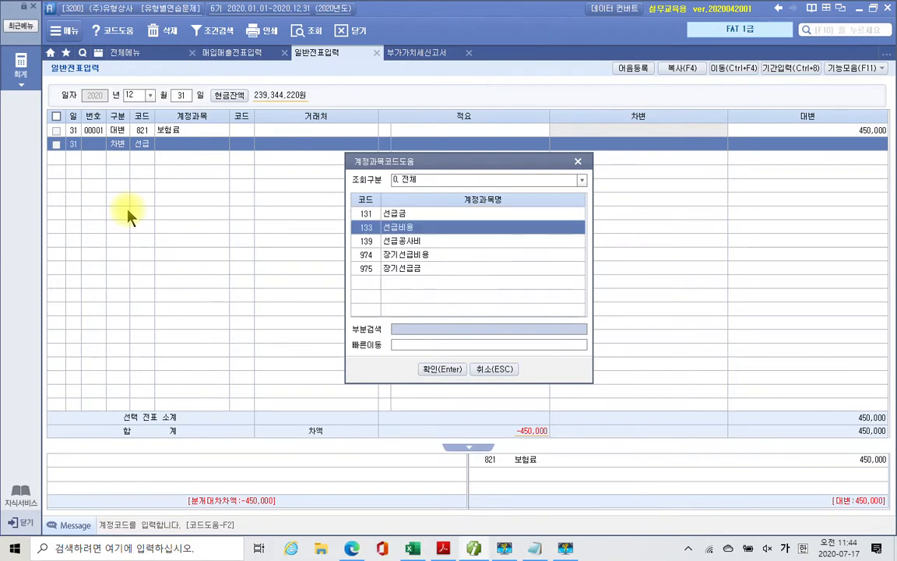
key(Return)
key(Return)
key(Return)
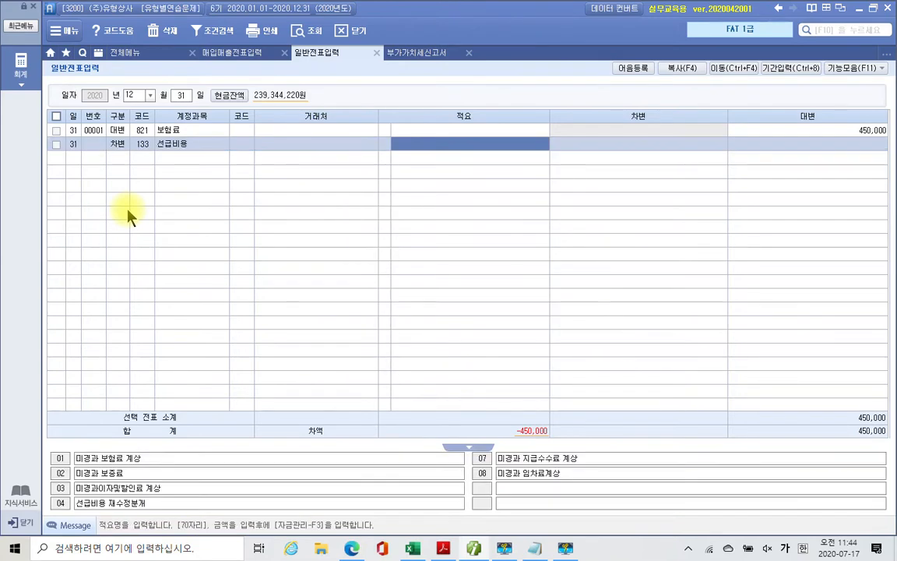
key(Return)
text(450,000)
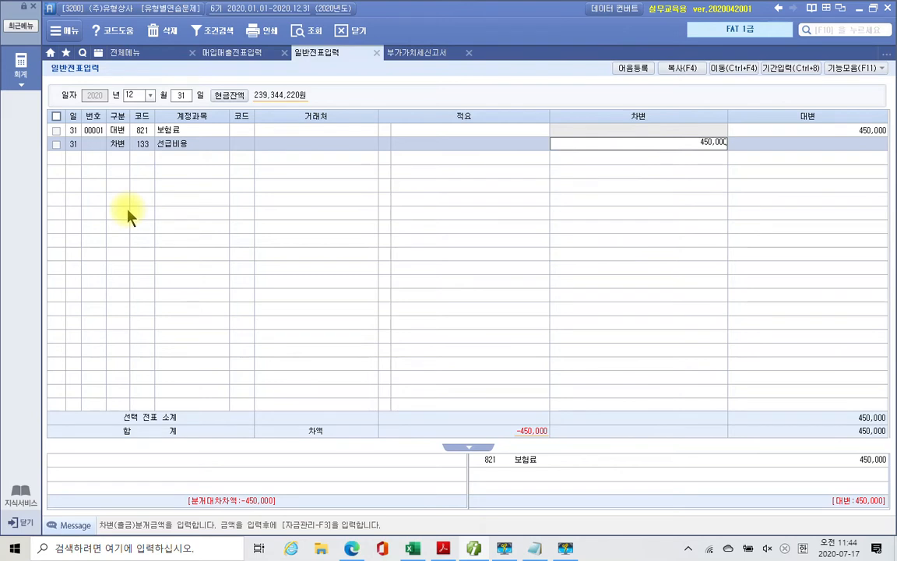
key(Return)
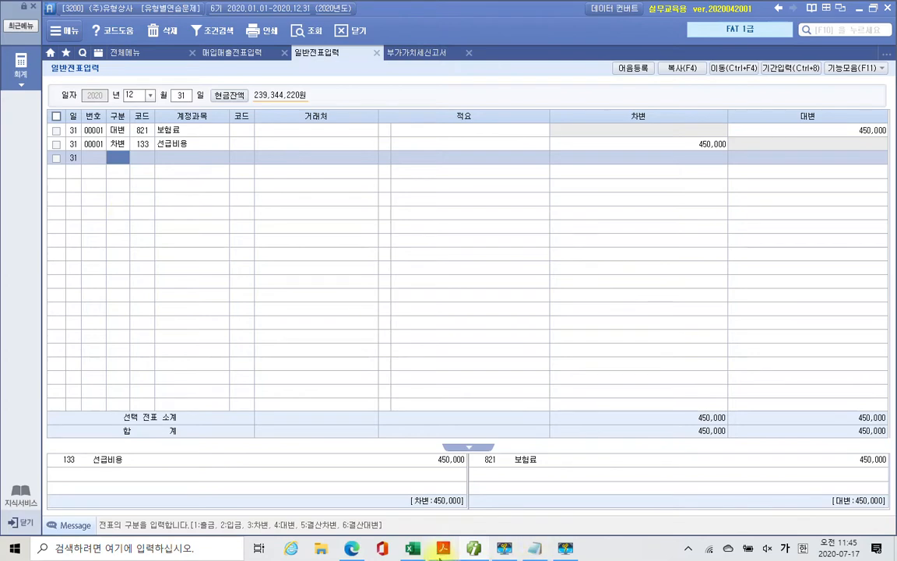
Step: Switch to the textbook PDF in Acrobat Reader and highlight "이자 300,000원이 장부에 미계상되었다." in problem 2
click(440, 549)
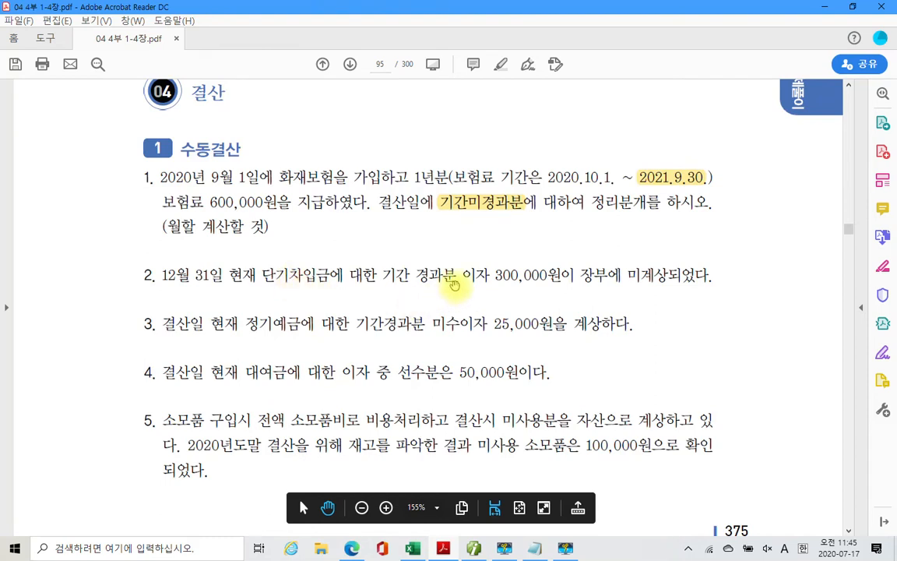
drag(463, 274, 660, 274)
right_click(658, 275)
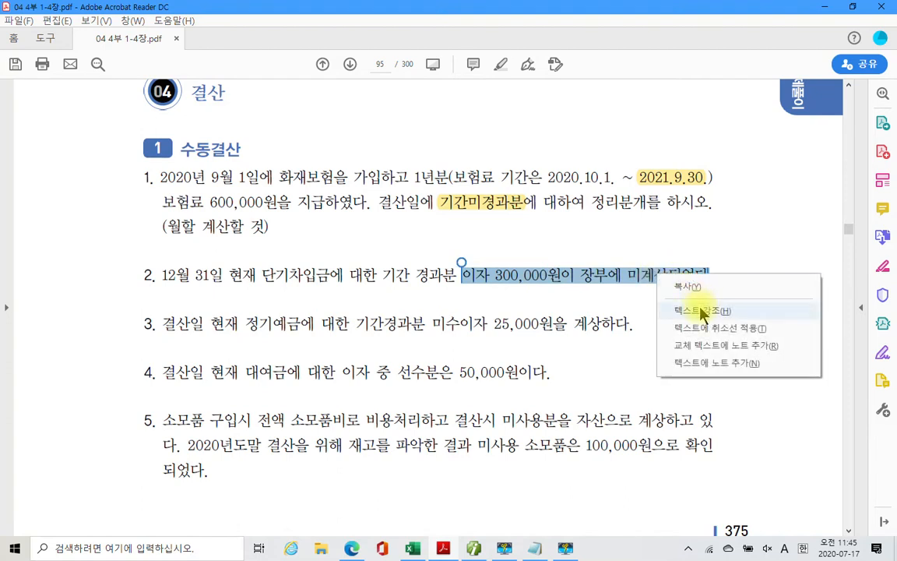
click(701, 310)
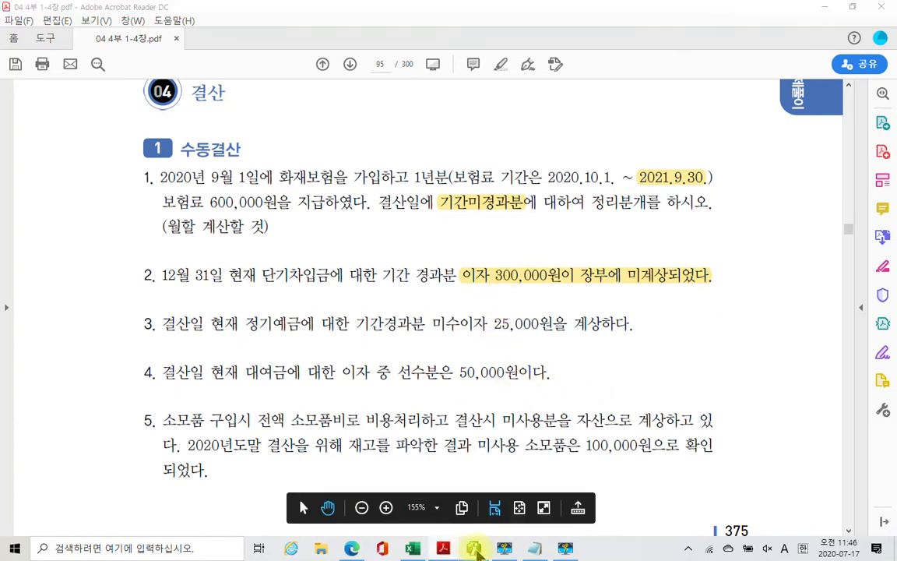
Step: Switch back to the accounting program and enter a debit line for account 931 이자비용 with the amount 300,000
click(474, 548)
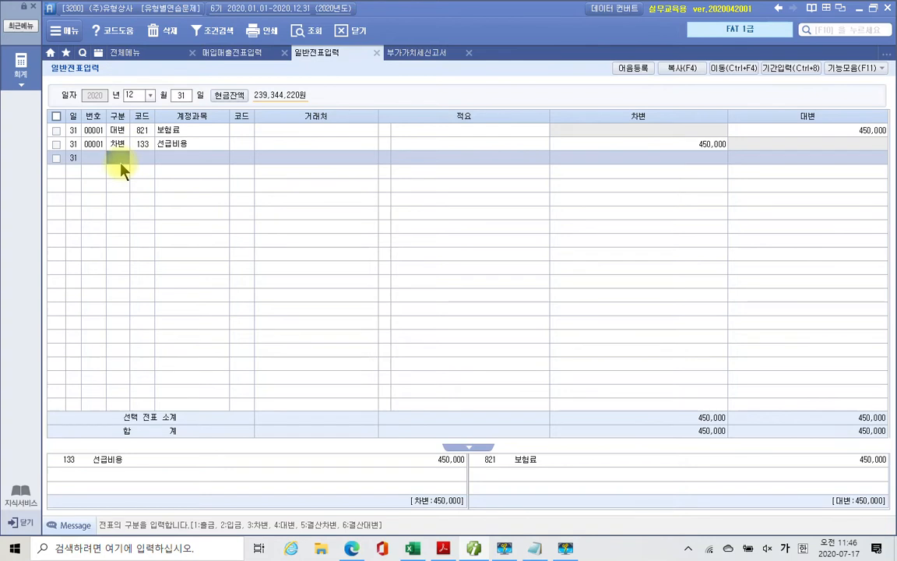
text(3)
key(Return)
text(이자)
key(Return)
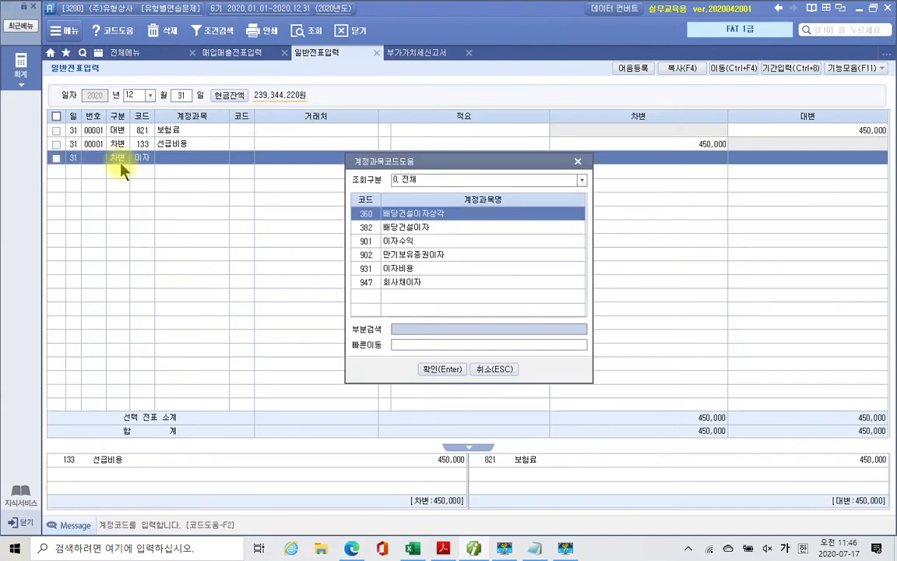
key(Down)
key(Down)
key(Down)
key(Down)
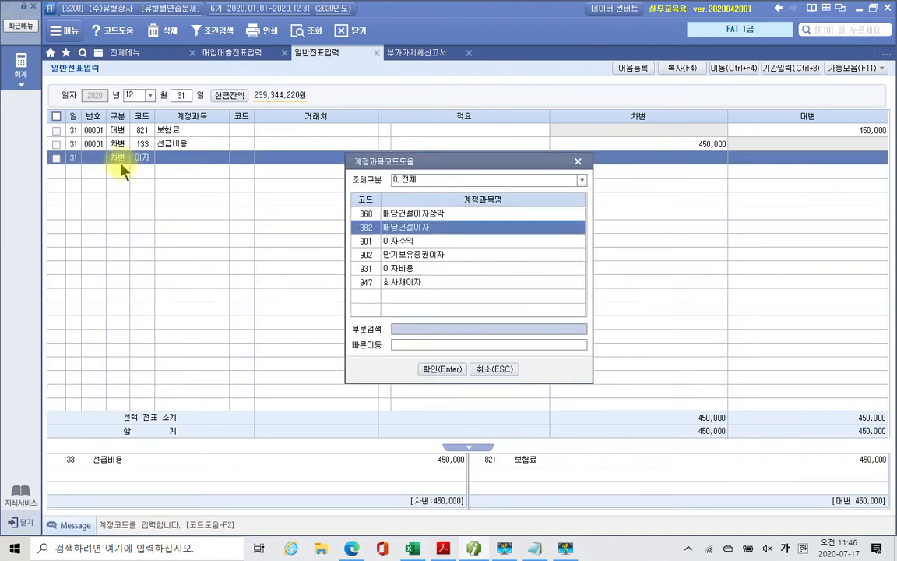
key(Return)
key(Return)
key(Return)
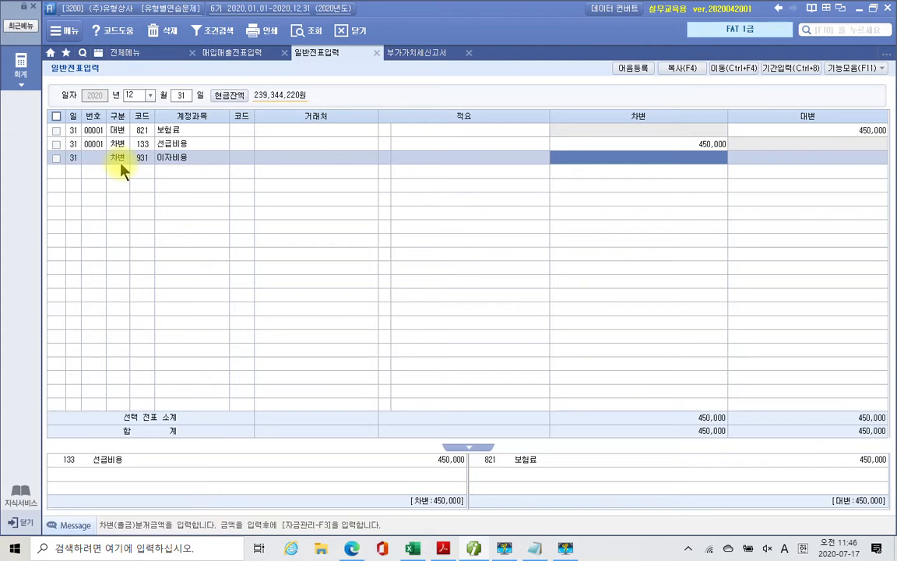
text(300000)
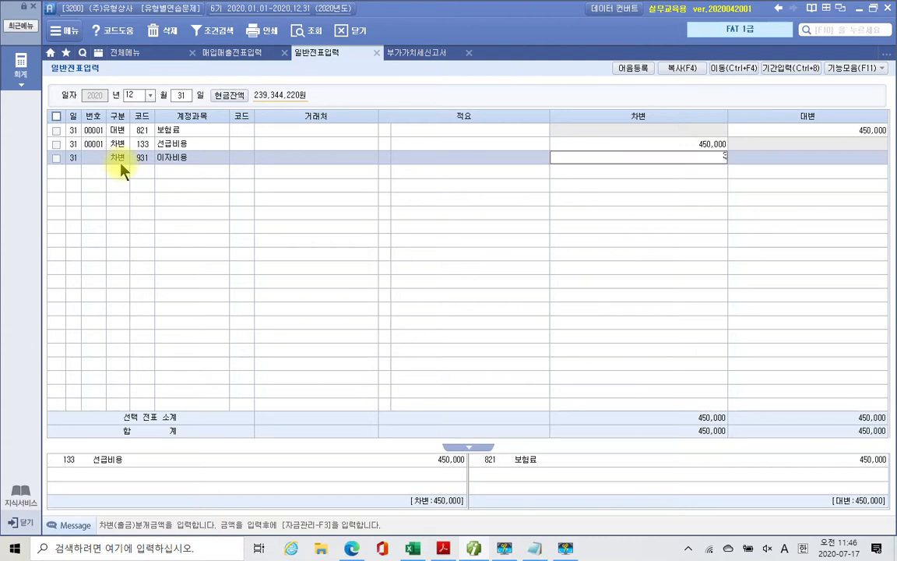
key(Return)
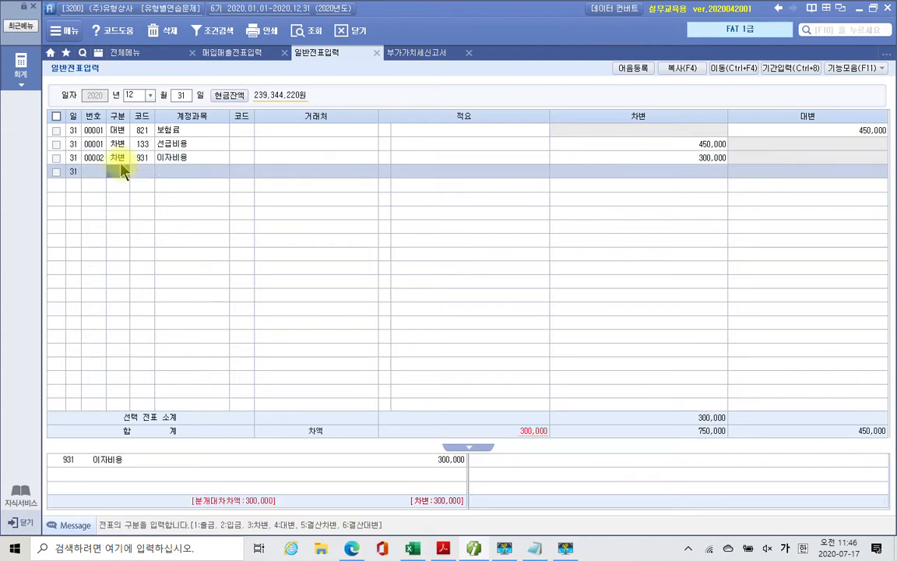
Step: Add the matching credit line to account 262 미지급비용 for 300,000
text(4)
key(Return)
text(미지)
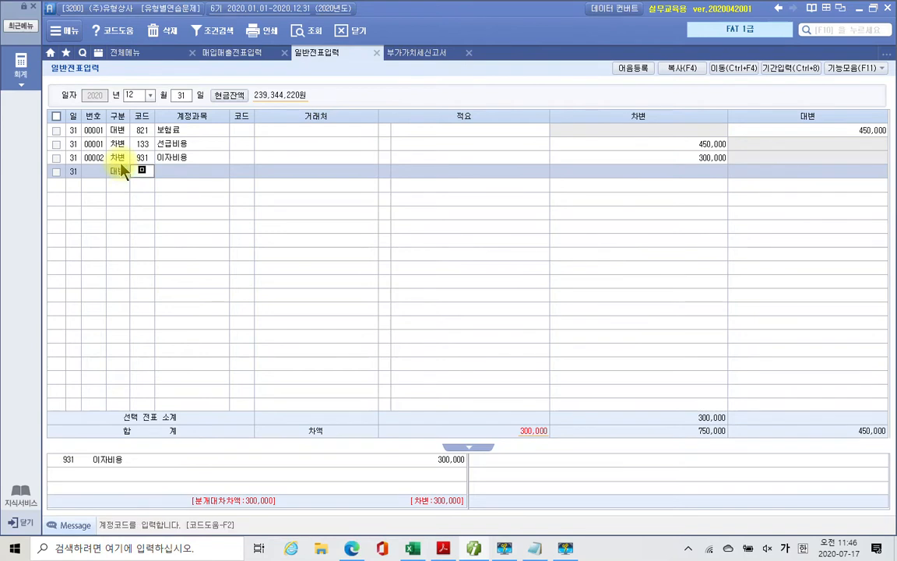
key(Return)
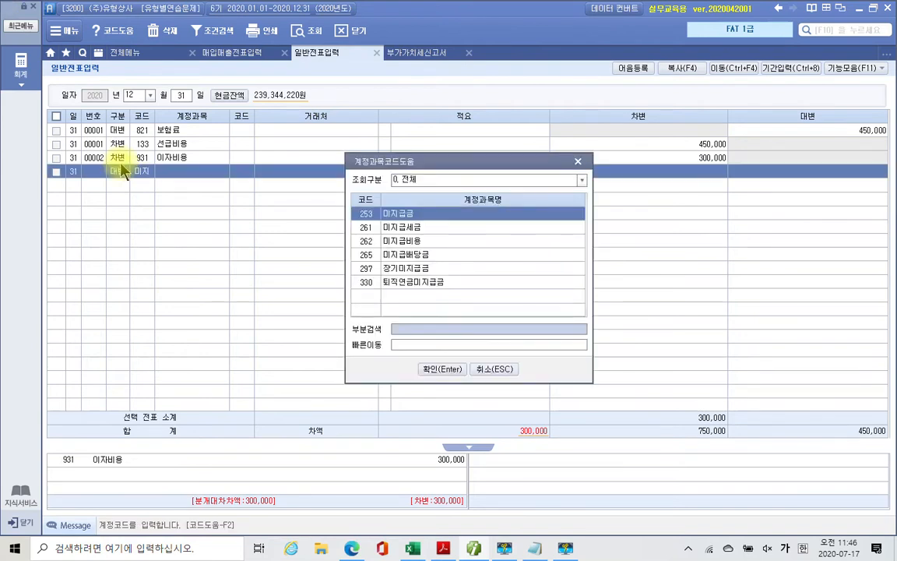
key(Down)
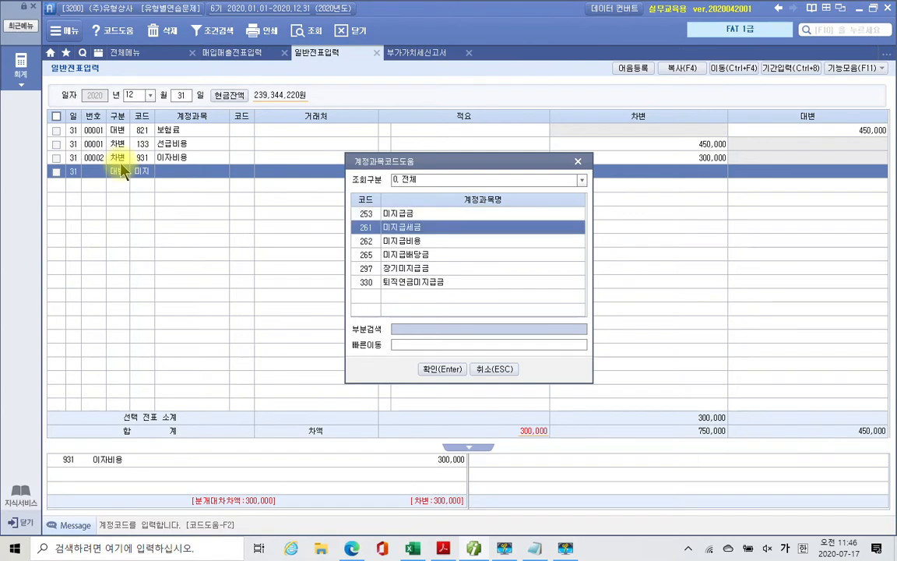
key(Down)
key(Return)
key(Return)
key(Return)
key(Return)
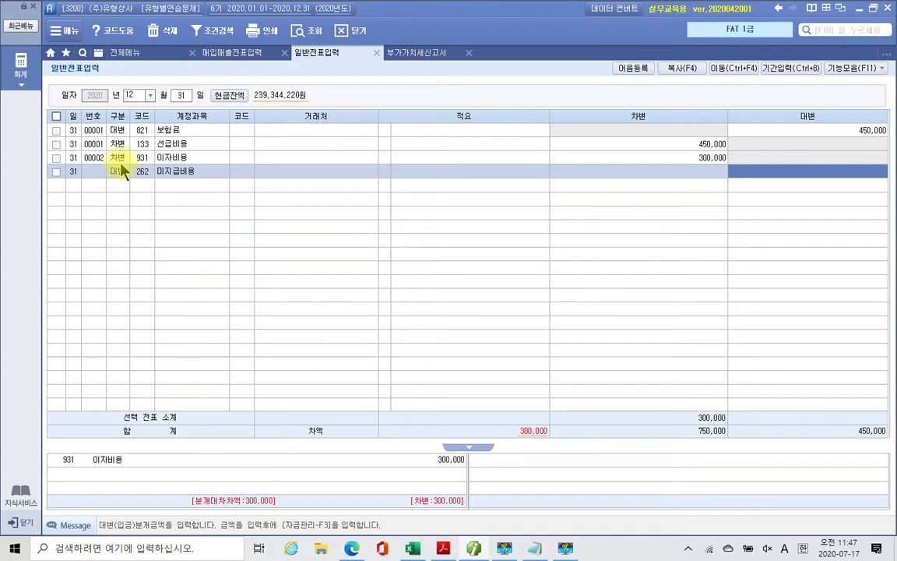
text(3000000)
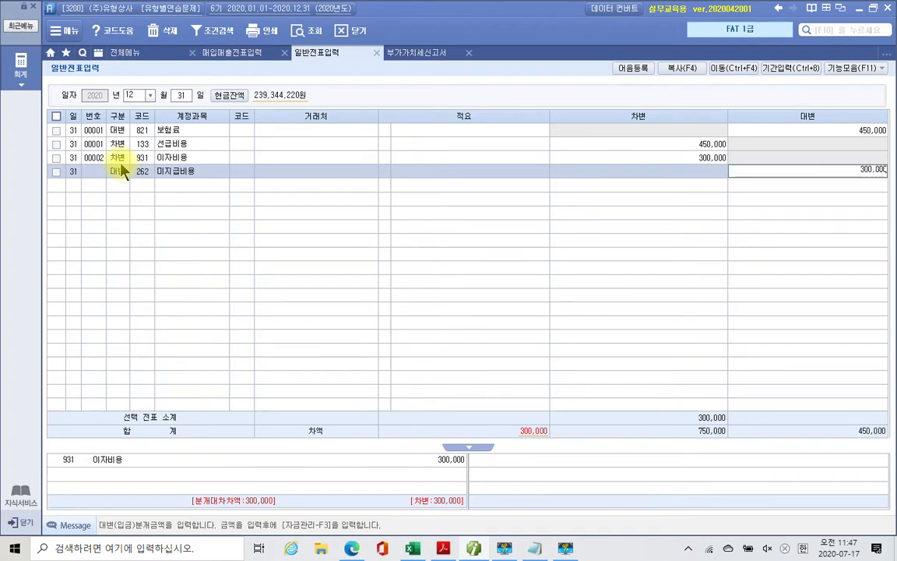
key(Return)
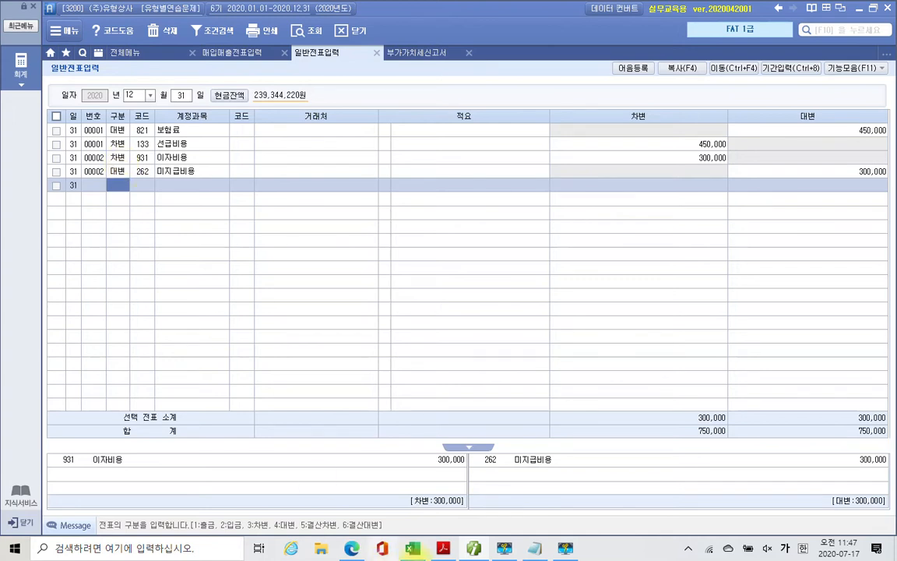
Step: Switch to the textbook PDF in Acrobat Reader and highlight "정기예금에 대한 기간경과분 미수이자 25,000원을" in problem 3
click(443, 547)
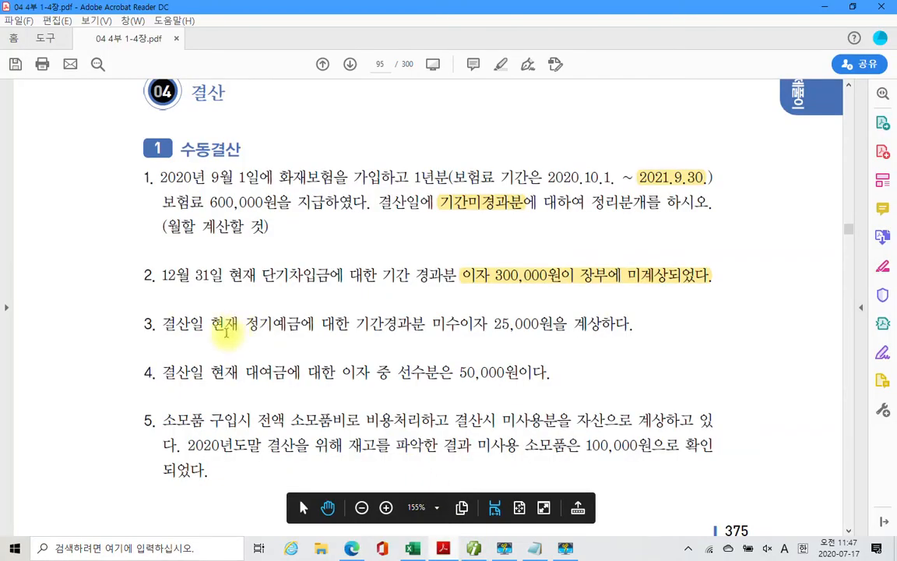
mouse_move(245, 323)
mouse_down()
mouse_move(503, 325)
mouse_move(505, 333)
mouse_up()
right_click(507, 334)
click(535, 366)
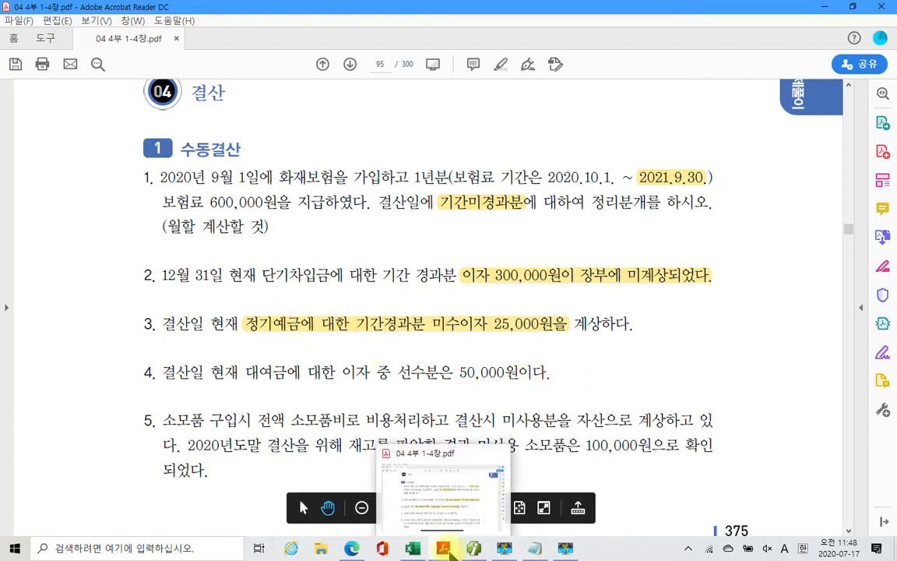
Step: Switch back to the accounting program and enter a credit line for account 901 이자수익 with the amount 25,000
click(443, 549)
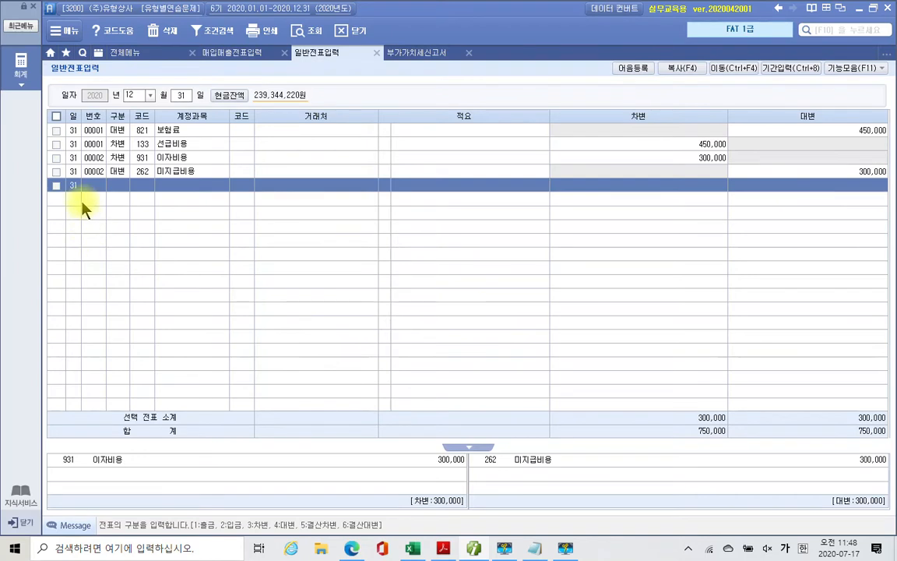
click(110, 191)
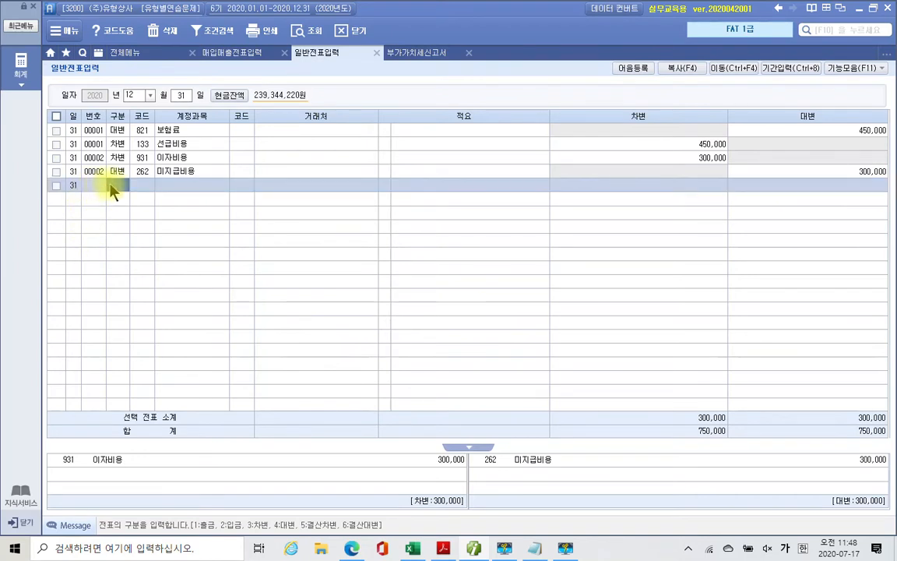
text(4)
text(이자)
key(Return)
key(Down)
key(Down)
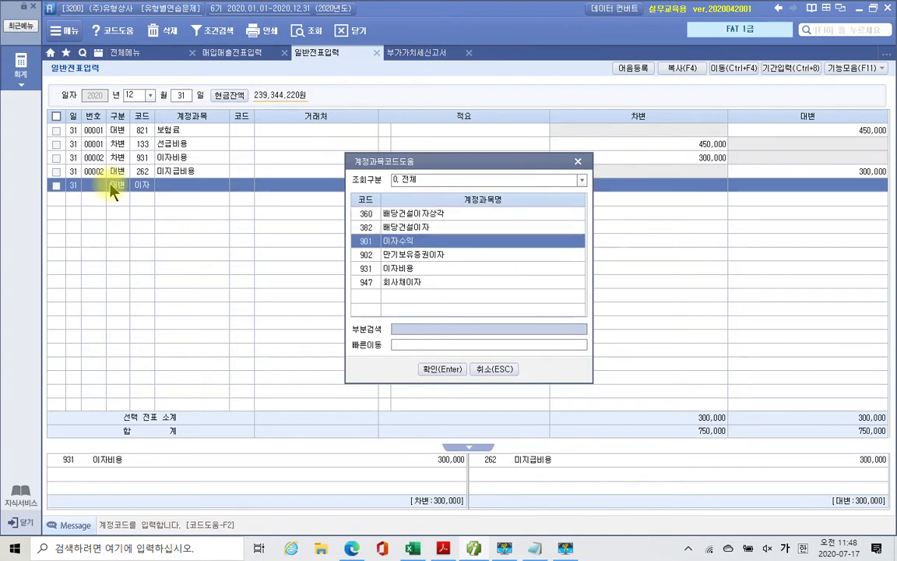
key(Return)
key(Return)
key(Return)
key(Return)
text(250000)
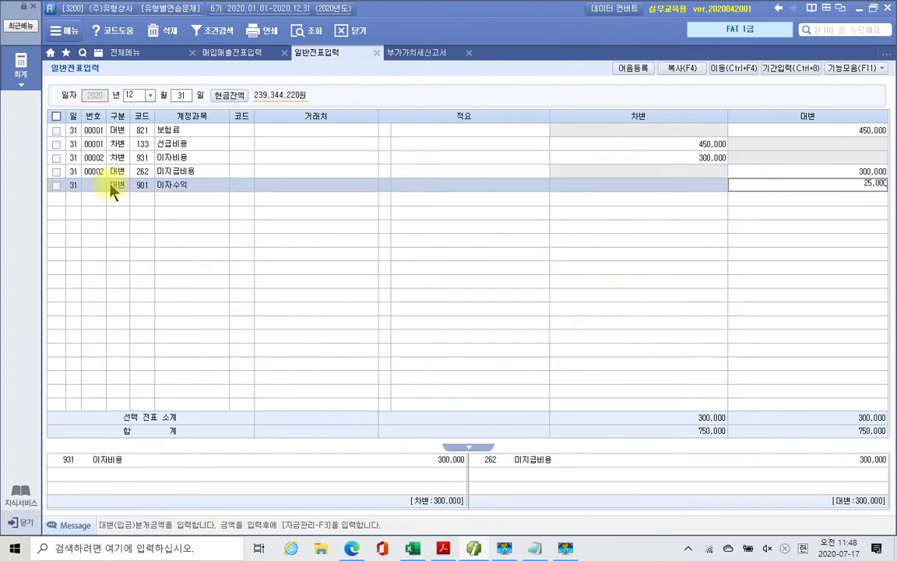
key(Return)
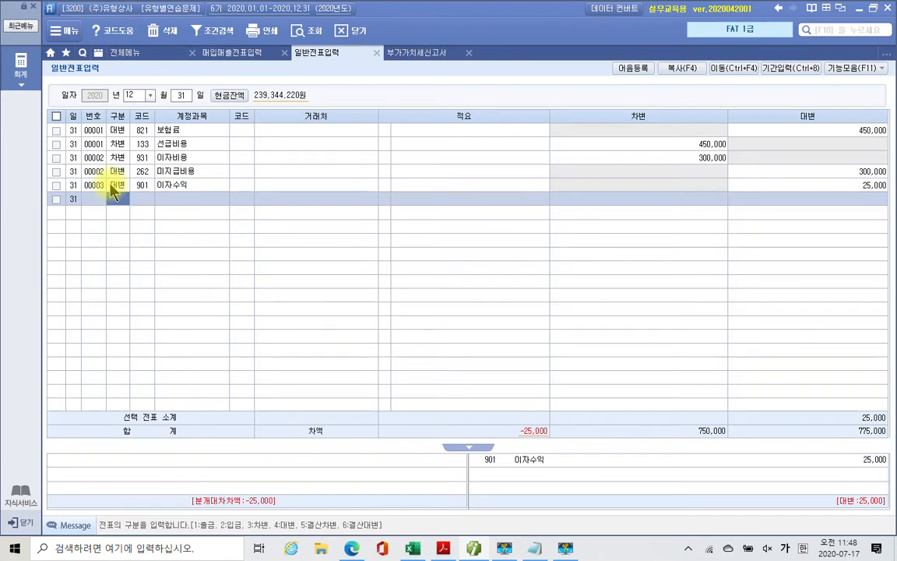
Step: Add the matching debit line to account 116 미수수익 for 25,000
text(3)
key(Return)
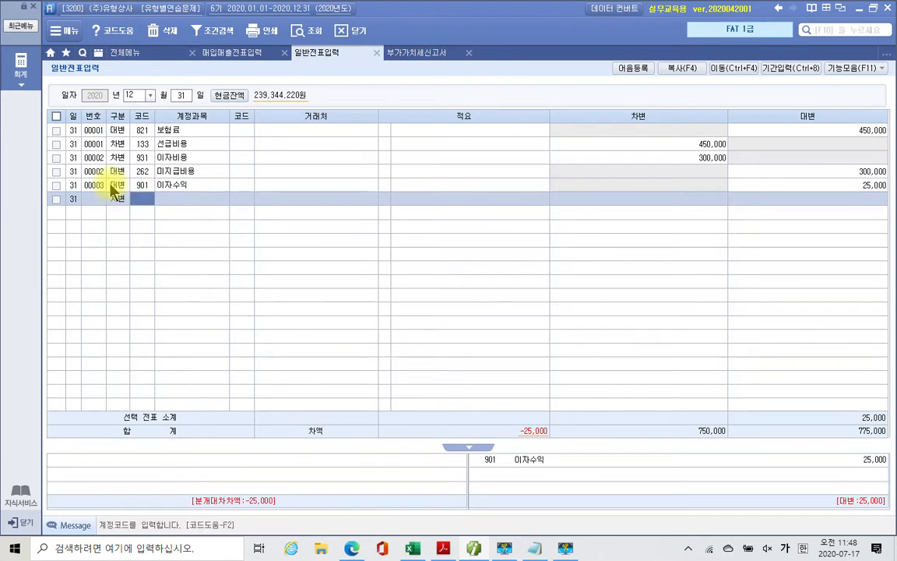
text(미수)
key(Return)
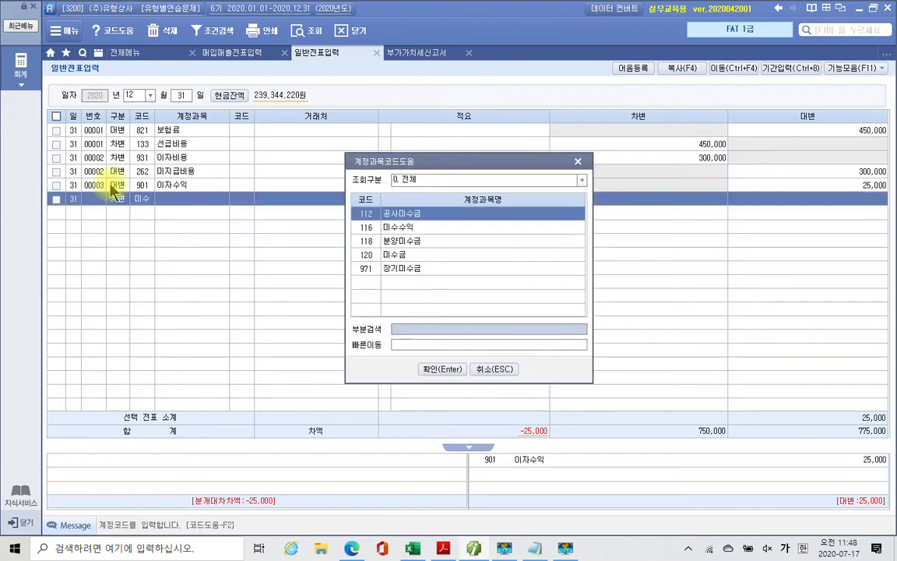
key(Down)
key(Return)
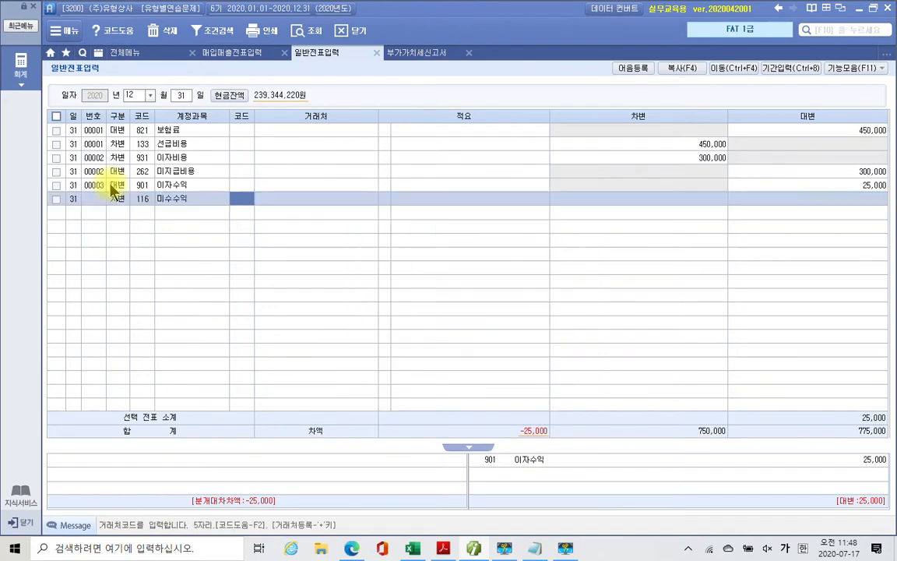
key(Return)
key(Return)
key(Return)
text(250000)
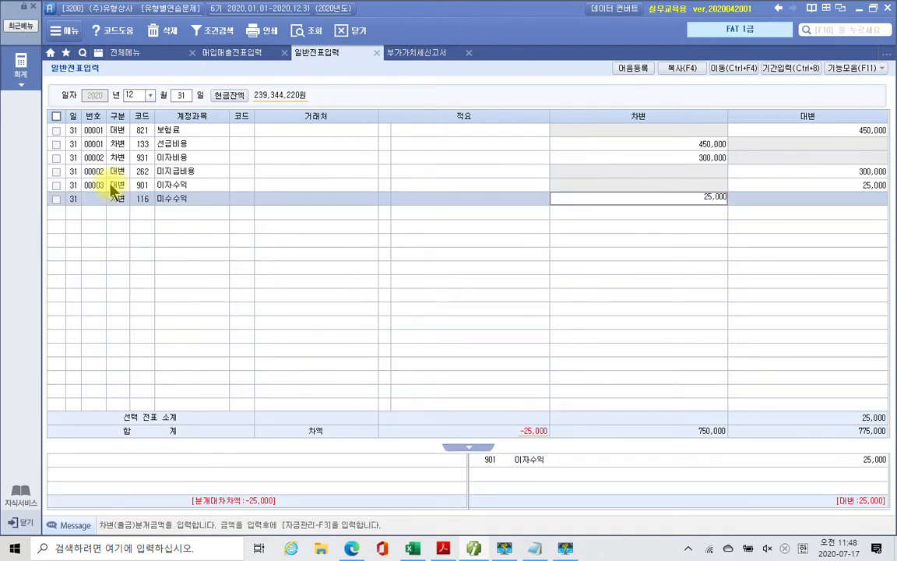
key(Return)
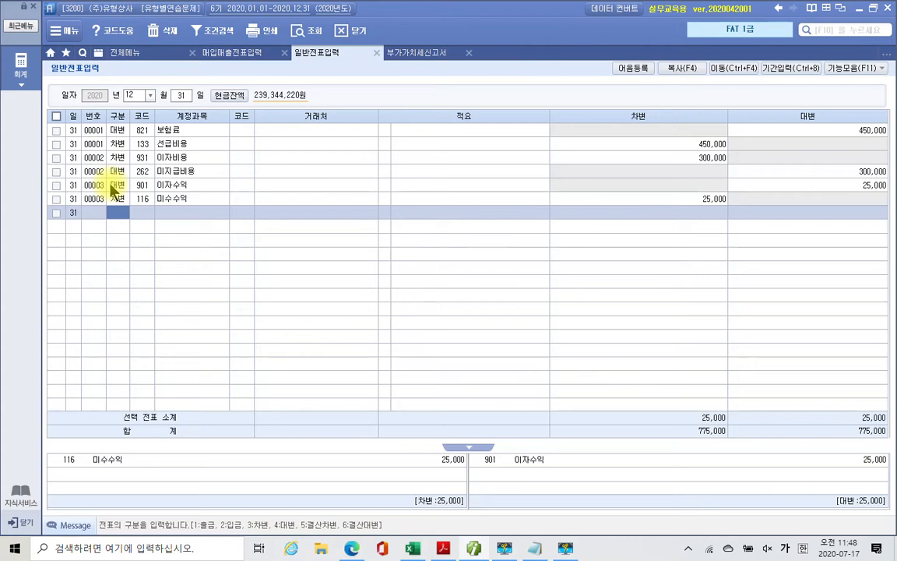
Step: Switch to the textbook PDF in Acrobat Reader and highlight "선수분은 50,000원이다." in problem 4
key(alt+Tab)
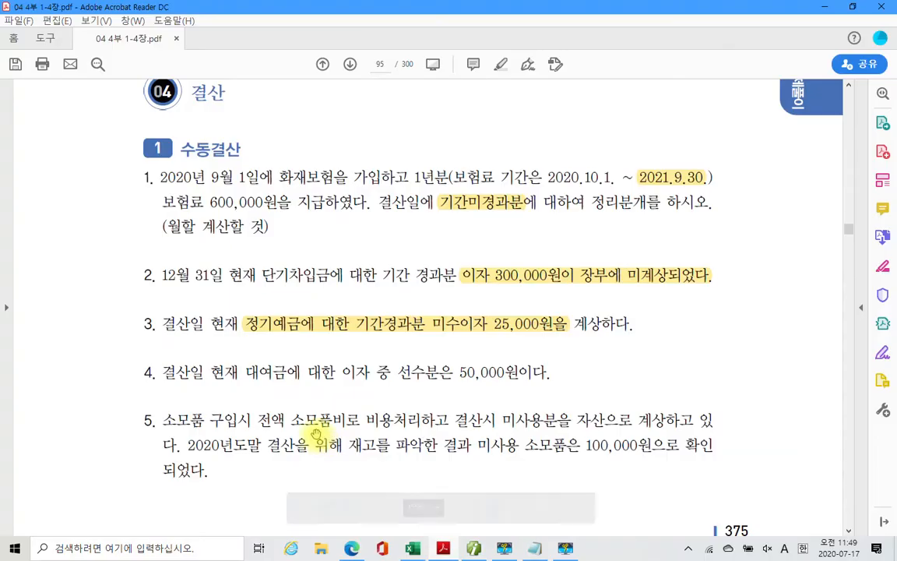
scroll(295, 430, down, 2)
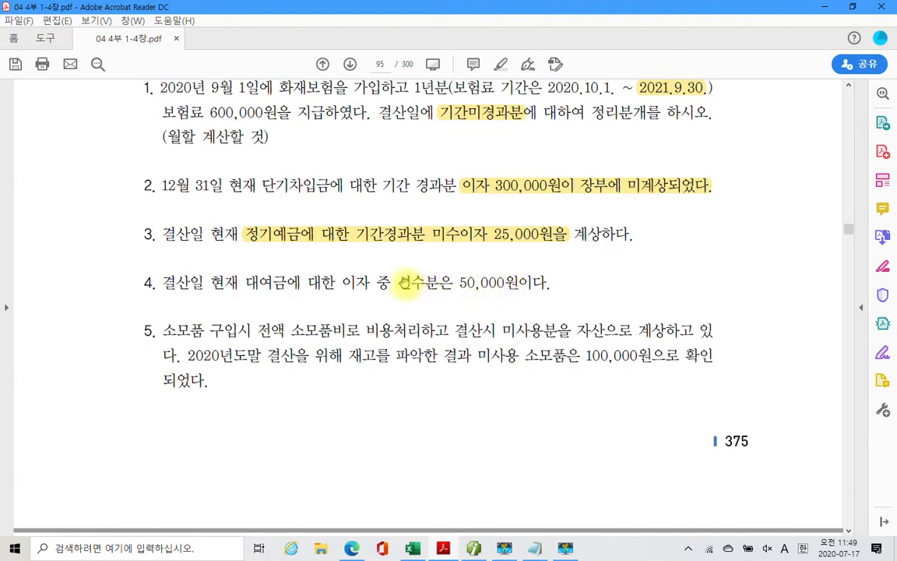
drag(396, 283, 545, 283)
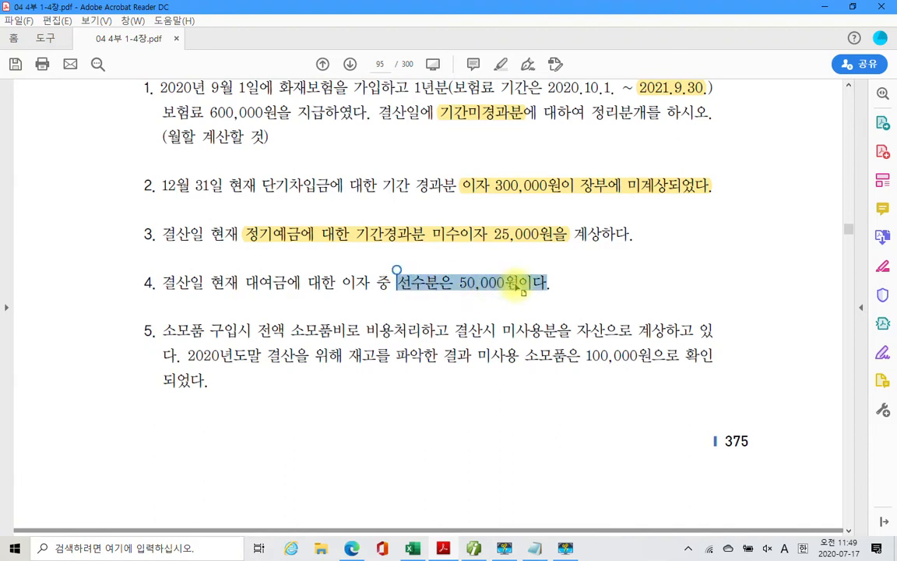
right_click(515, 295)
click(573, 323)
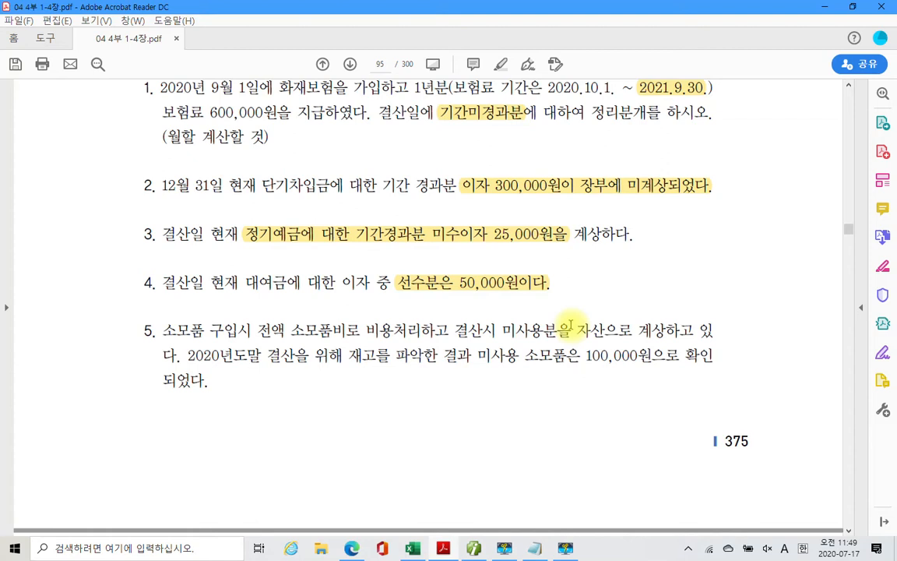
Step: Switch back to the accounting program and enter a debit line for account 901 이자수익 with the amount 50,000
click(472, 548)
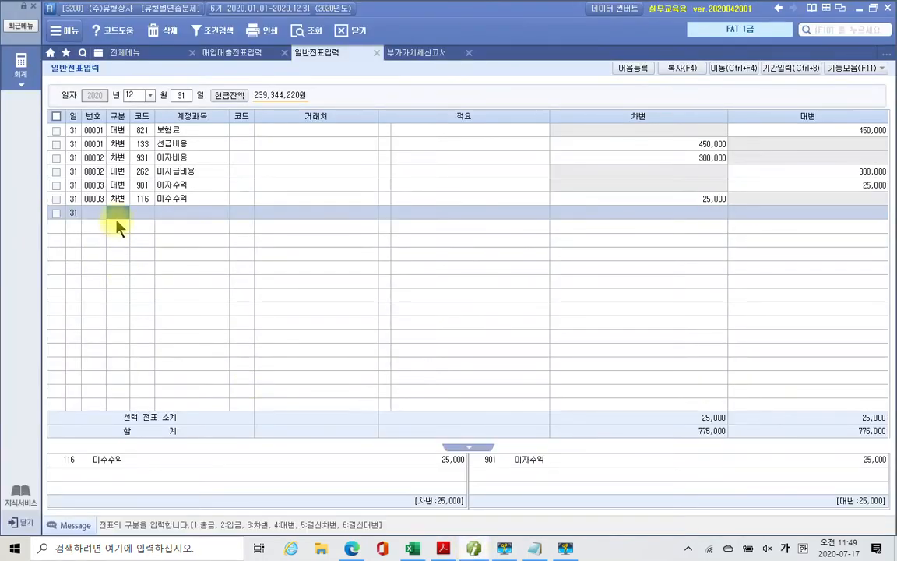
text(3)
key(Return)
text(이자)
key(Return)
key(Down)
key(Down)
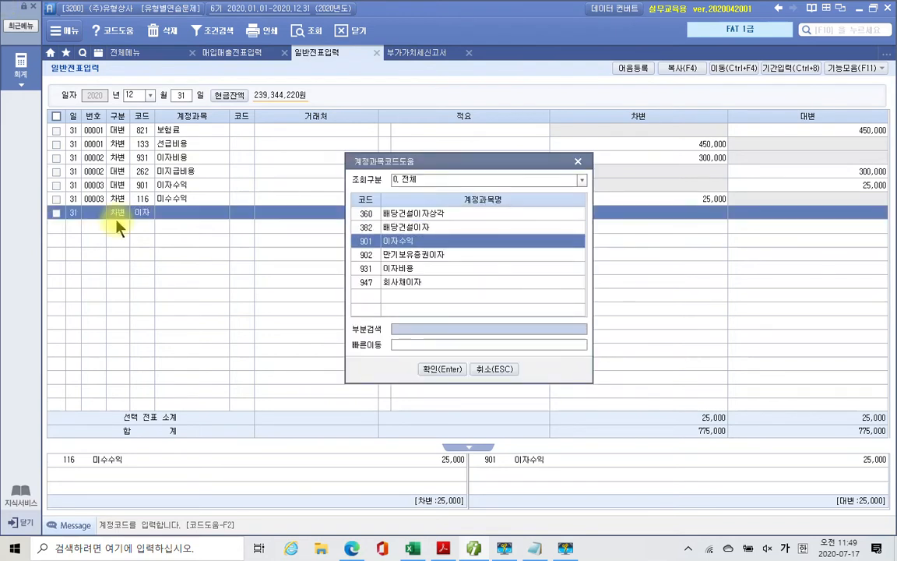
key(Return)
key(Return)
key(Return)
key(Return)
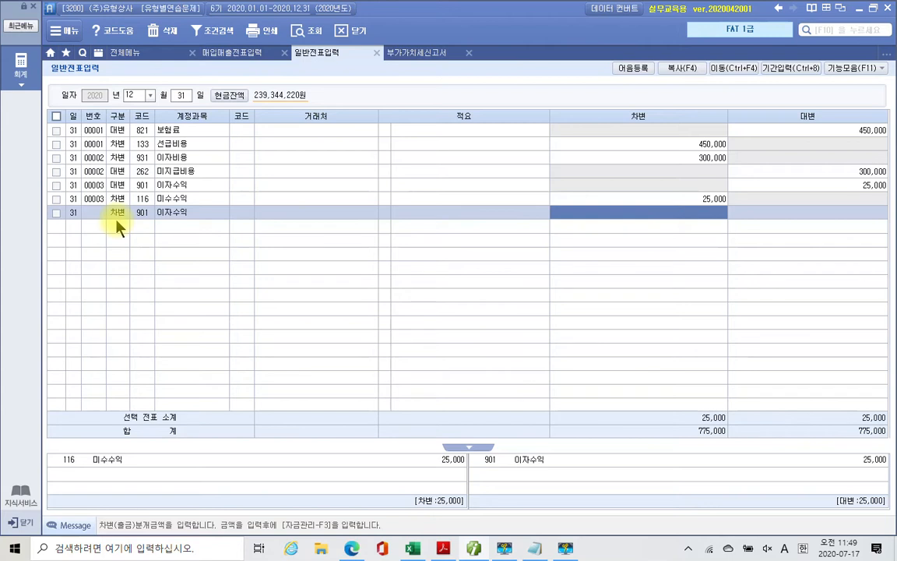
text(500000)
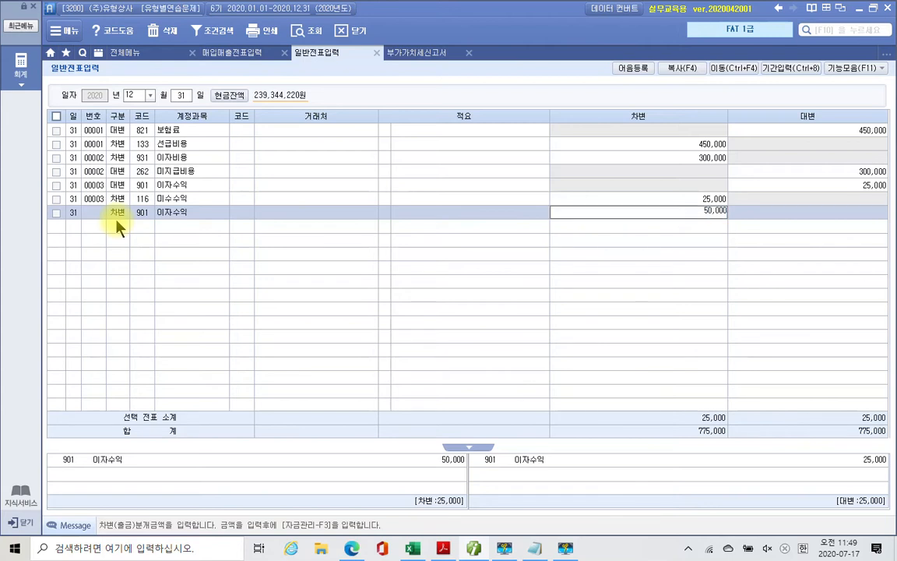
key(Return)
Step: Add the matching credit line to account 263 선수수익 for 50,000
text(4)
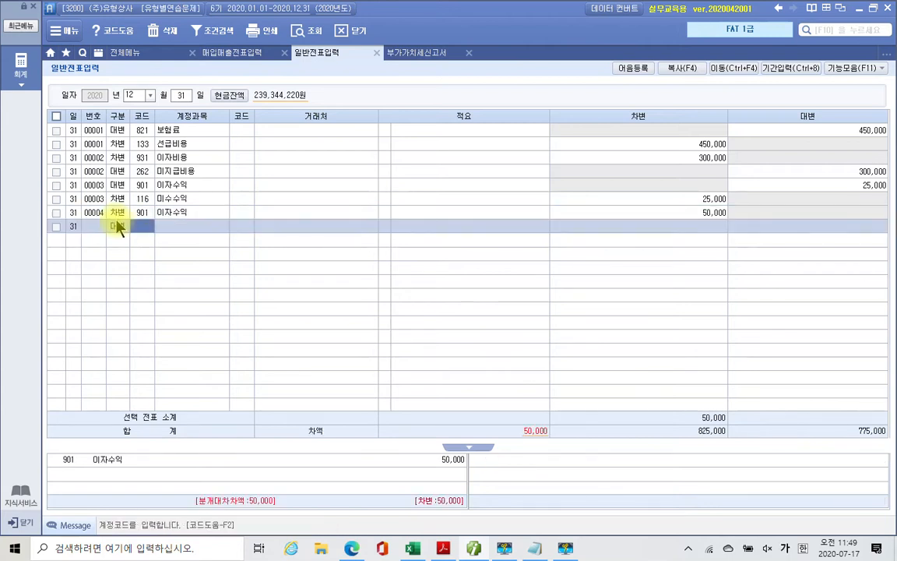
text(선수)
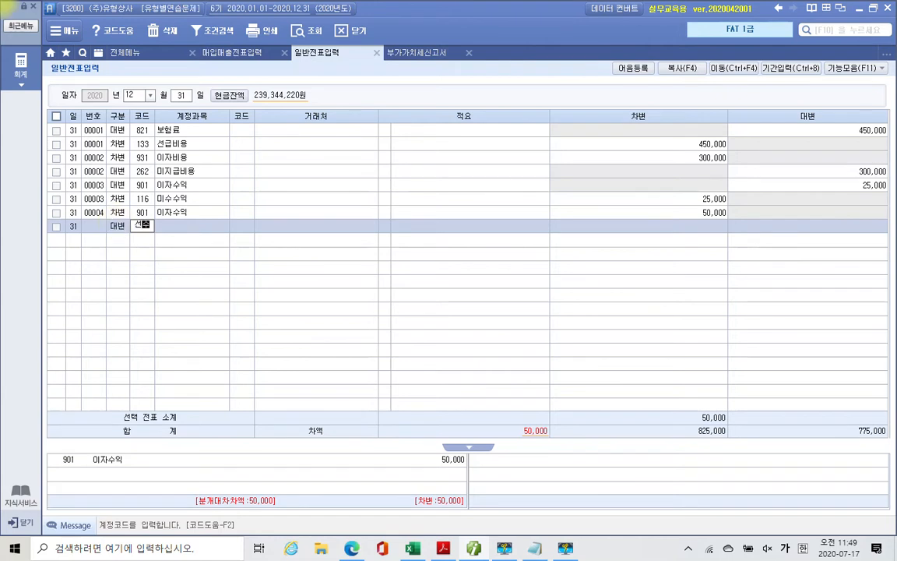
key(Return)
key(Down)
key(Return)
key(Return)
key(Return)
text(500000)
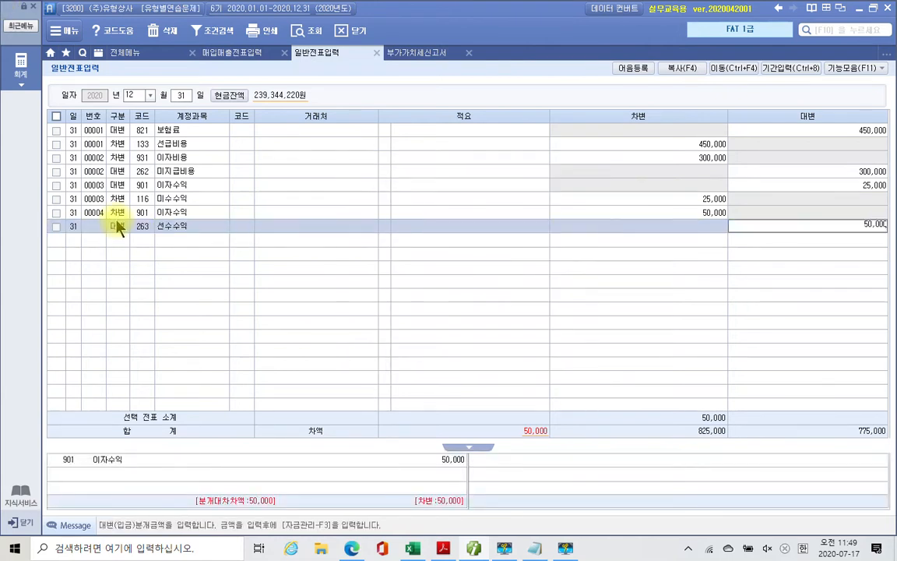
key(Return)
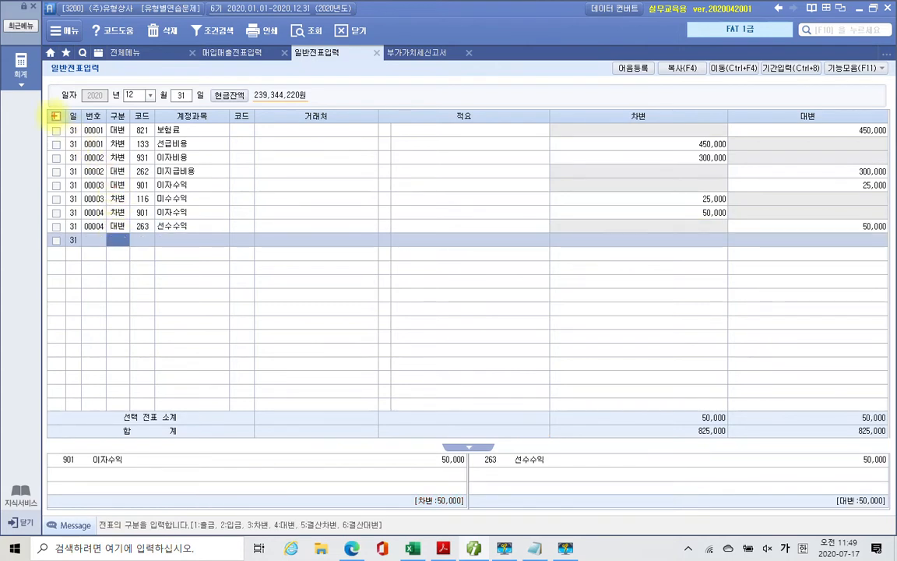
mouse_move(39, 118)
mouse_down()
mouse_move(551, 221)
mouse_move(880, 236)
mouse_move(890, 246)
mouse_up()
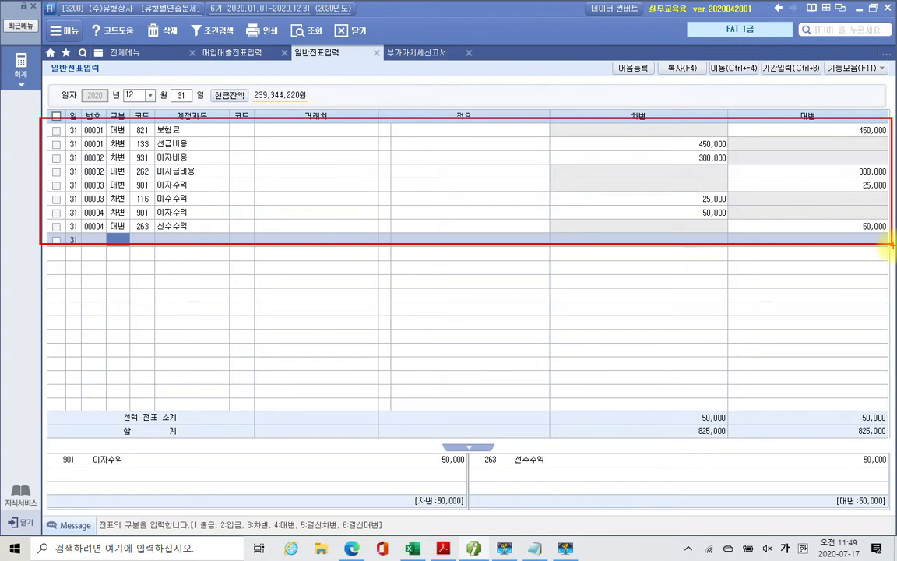
key(Escape)
Step: Switch to the textbook PDF and highlight "미사용 소모품은 100,000원으로 확인되었다." and "소모품비" in problem 5
click(474, 549)
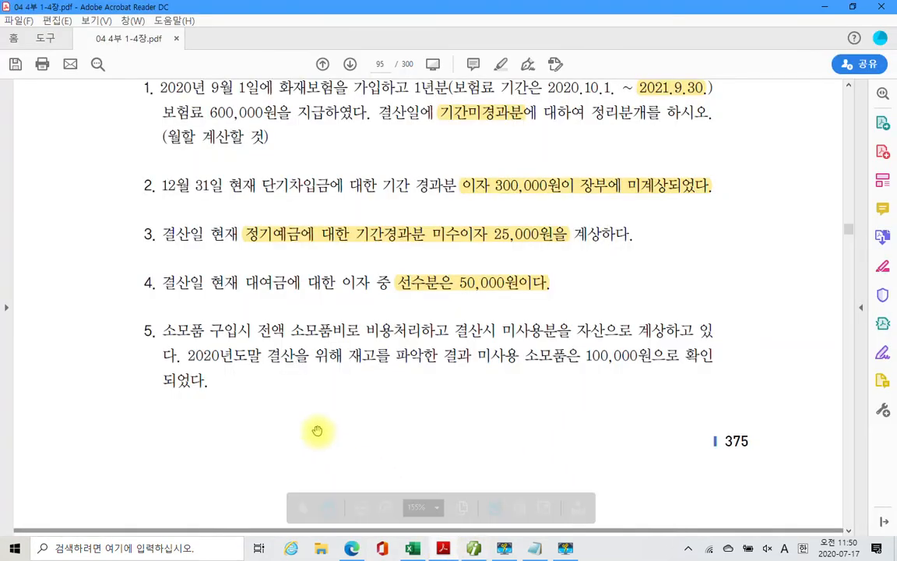
scroll(185, 342, down, 1)
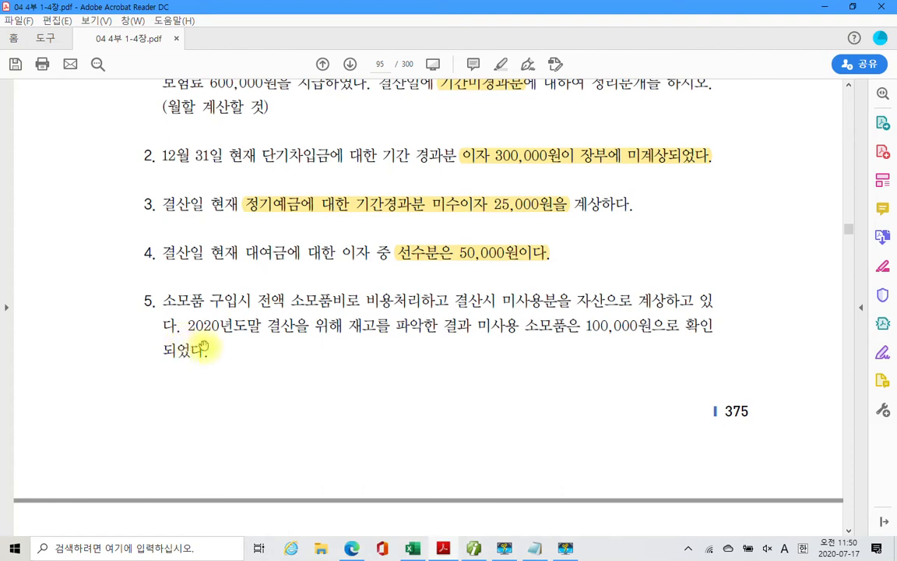
drag(475, 327, 200, 362)
right_click(199, 362)
click(230, 390)
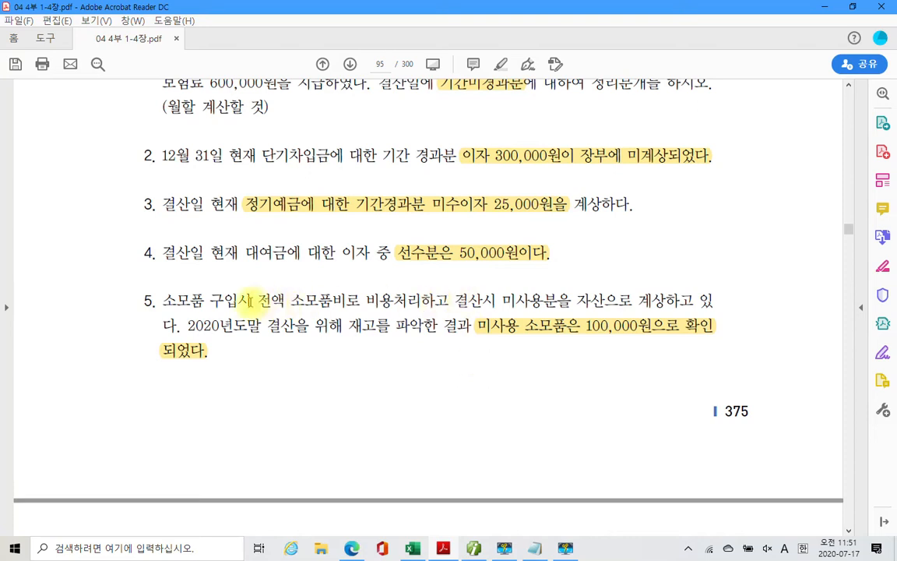
drag(291, 300, 343, 301)
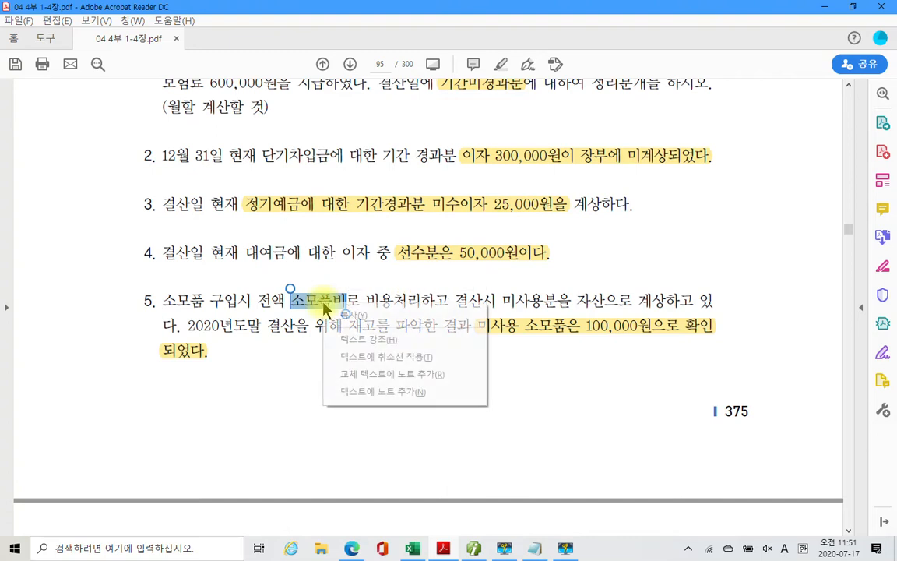
click(390, 340)
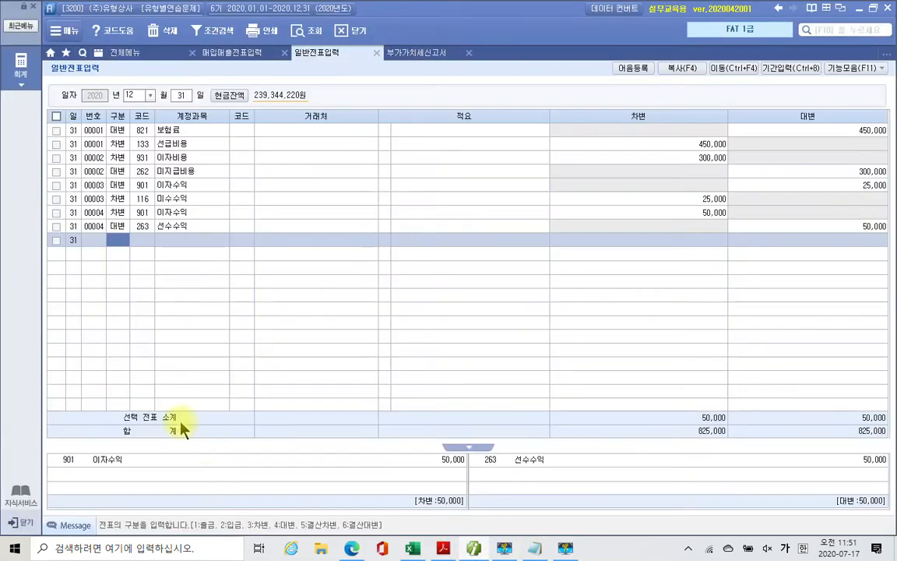
Step: In the accounting program, enter a debit line for account 172 소모품 with the amount 100,000
text(3)
key(Return)
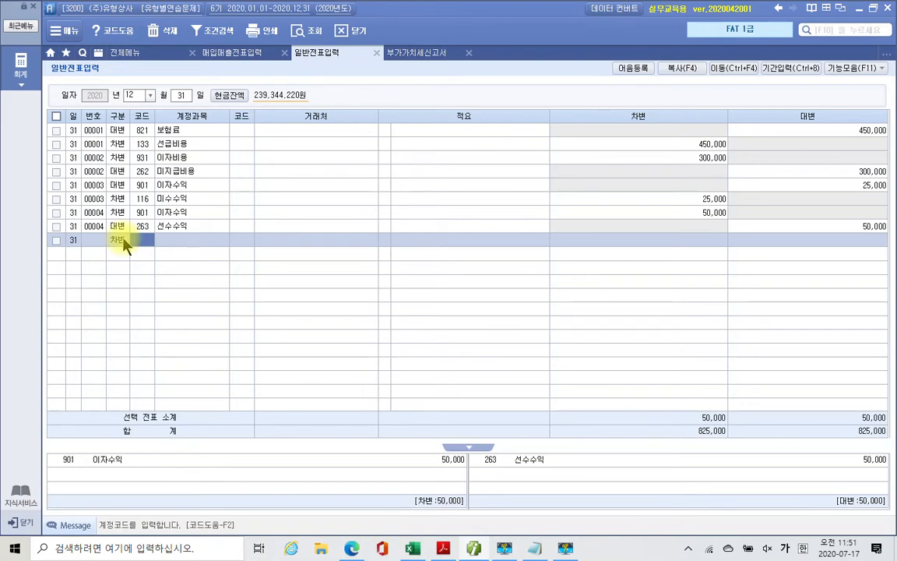
text(소모)
key(BackSpace)
key(BackSpace)
key(BackSpace)
text(소모)
key(Return)
key(Return)
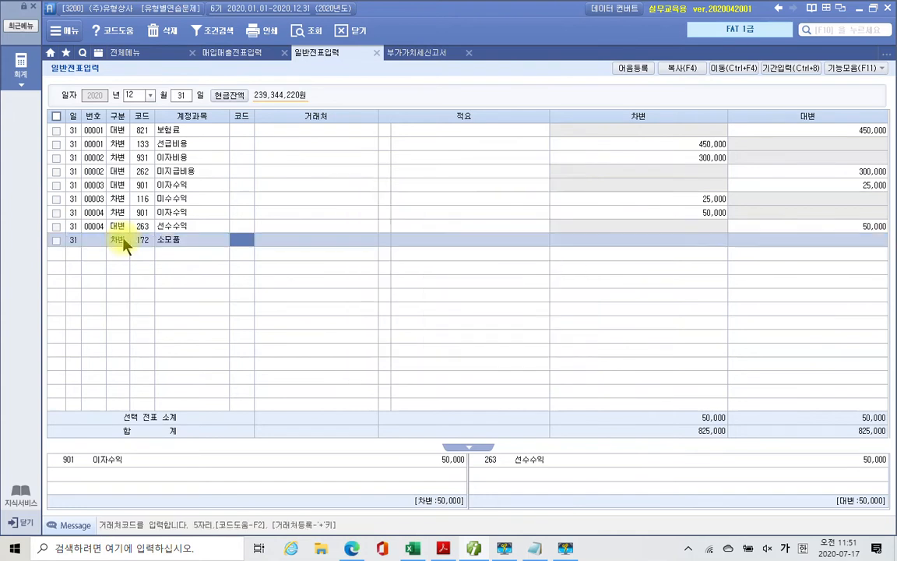
key(Return)
key(Return)
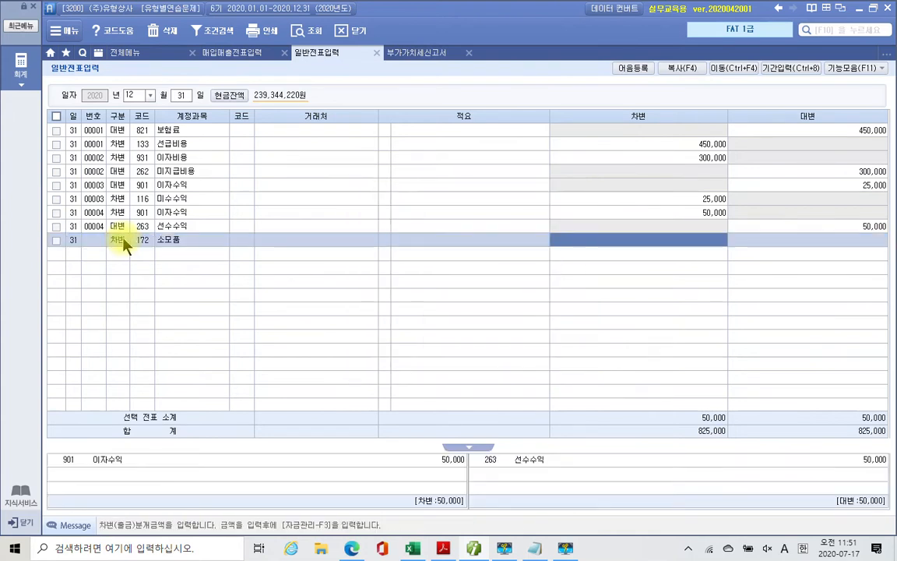
text(100000)
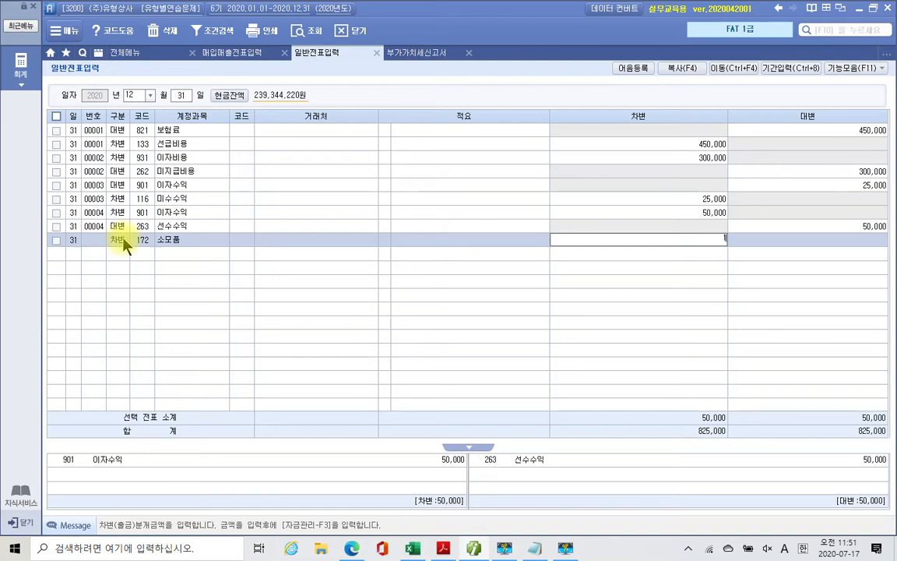
key(Return)
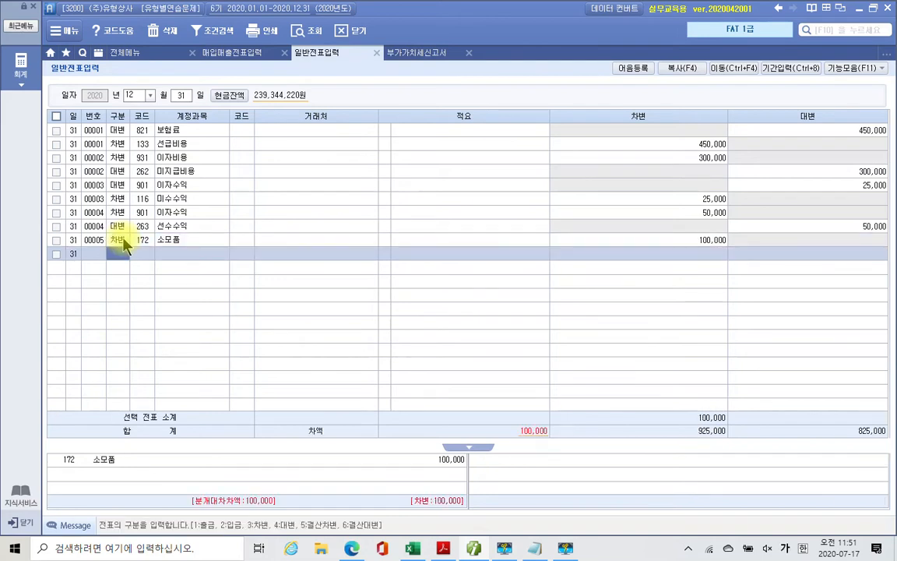
Step: Add the matching credit line to account 830 소모품비 for 100,000
text(4)
key(Return)
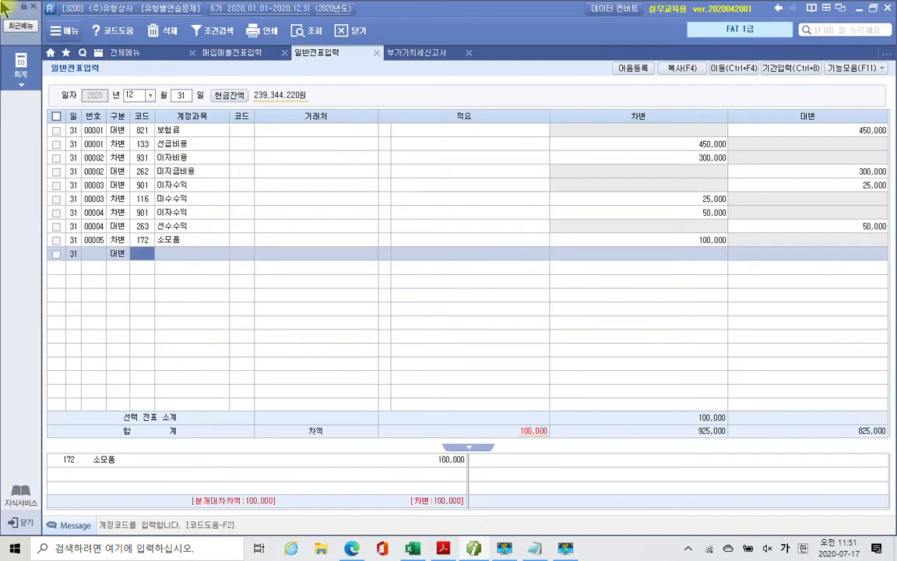
text(소모)
key(Return)
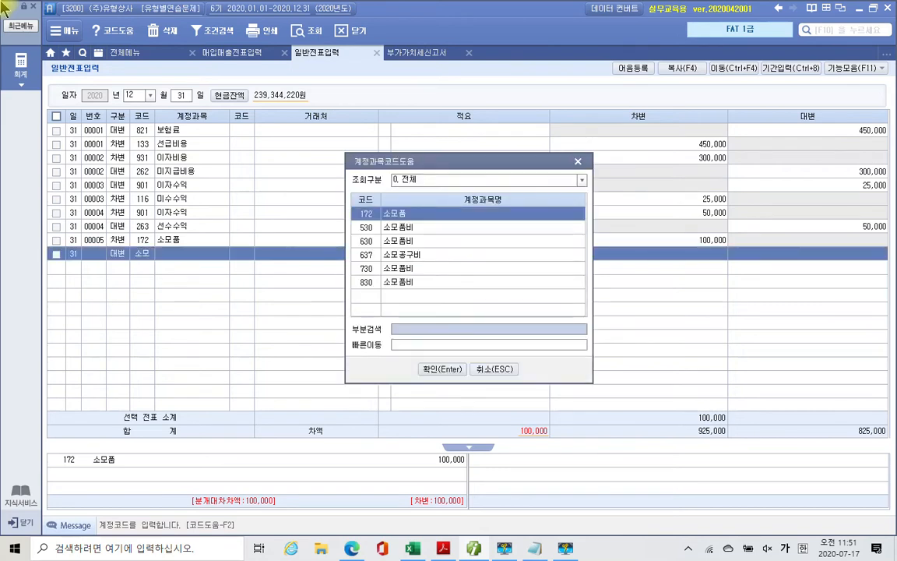
key(Down)
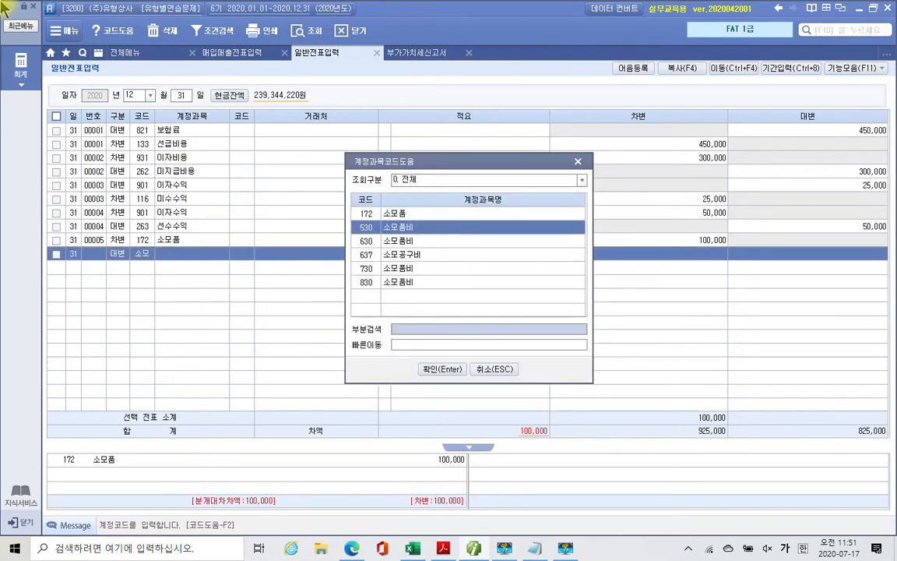
key(Down)
key(Down)
key(Down)
key(Down)
key(Escape)
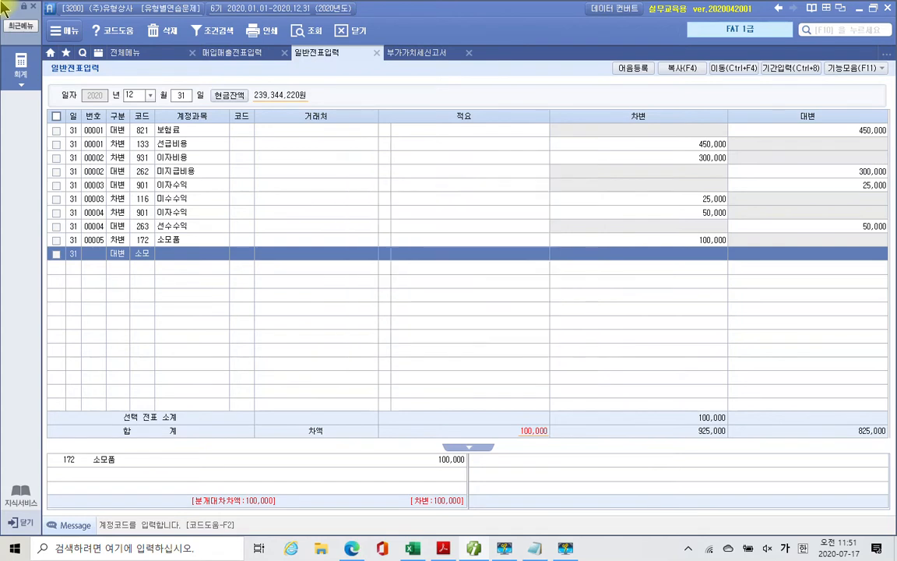
key(Return)
key(Return)
key(Return)
text(100,000)
key(Return)
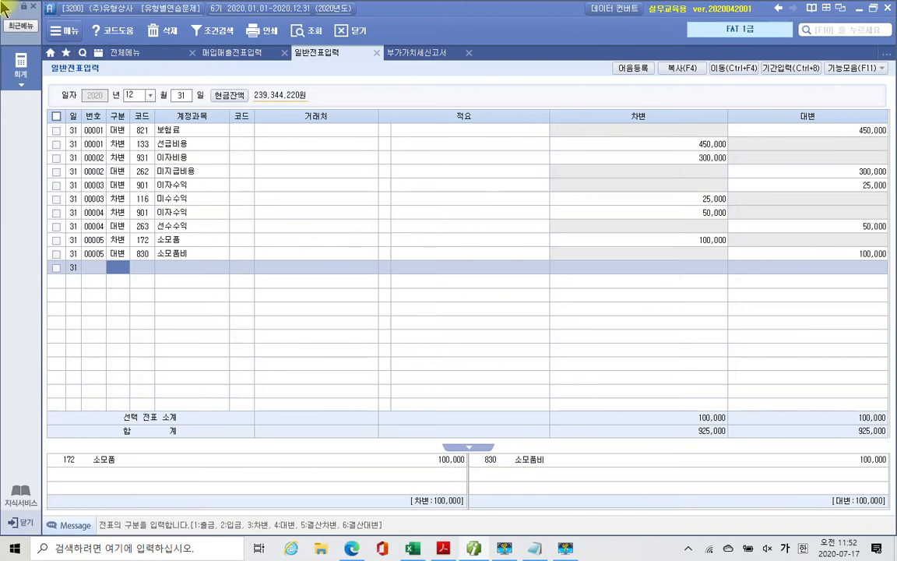
Step: Switch to the textbook PDF and highlight "현금과다액 30,000원에" in problem 6
click(443, 548)
scroll(334, 409, down, 10)
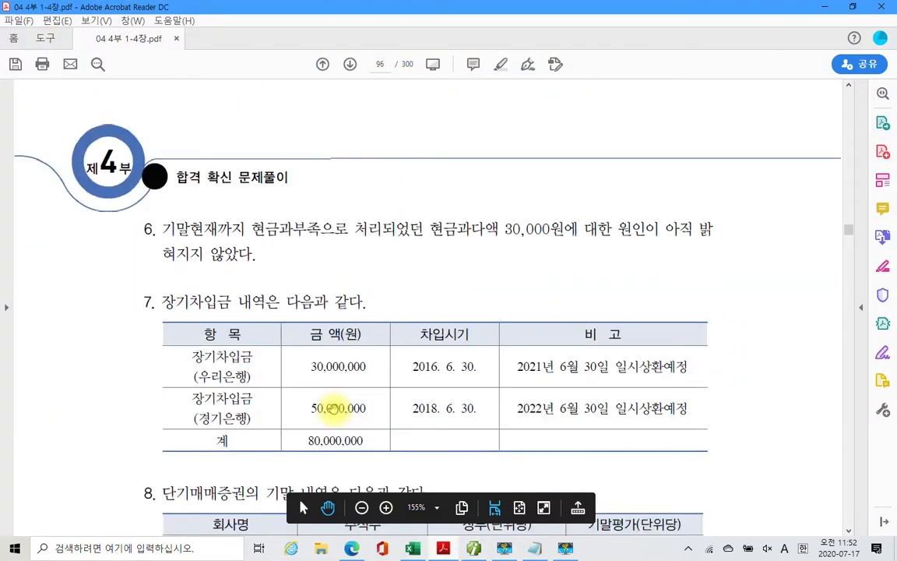
scroll(244, 306, down, 1)
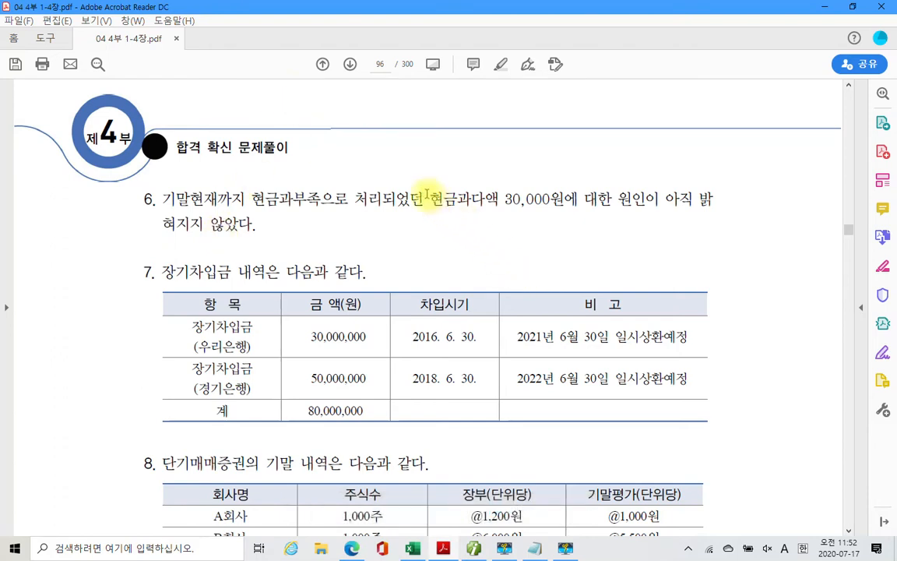
drag(428, 197, 577, 200)
right_click(589, 200)
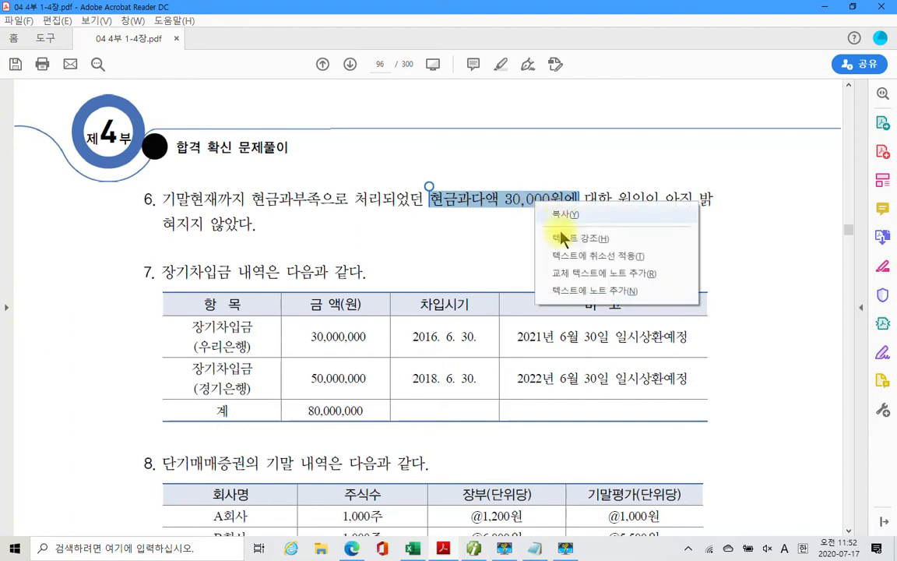
click(559, 235)
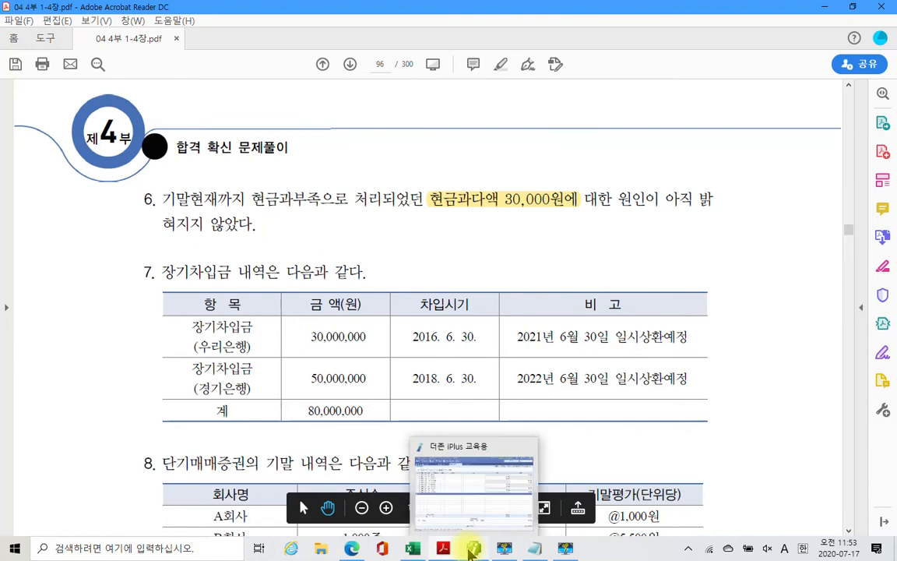
Step: In the accounting program, enter a credit line for account 930 잡이익 with the amount 30,000
click(470, 550)
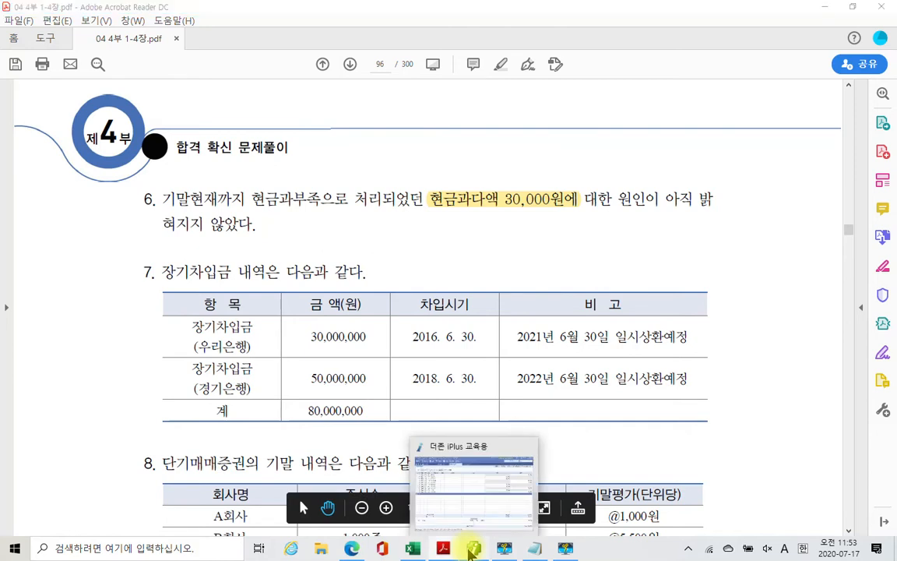
click(471, 550)
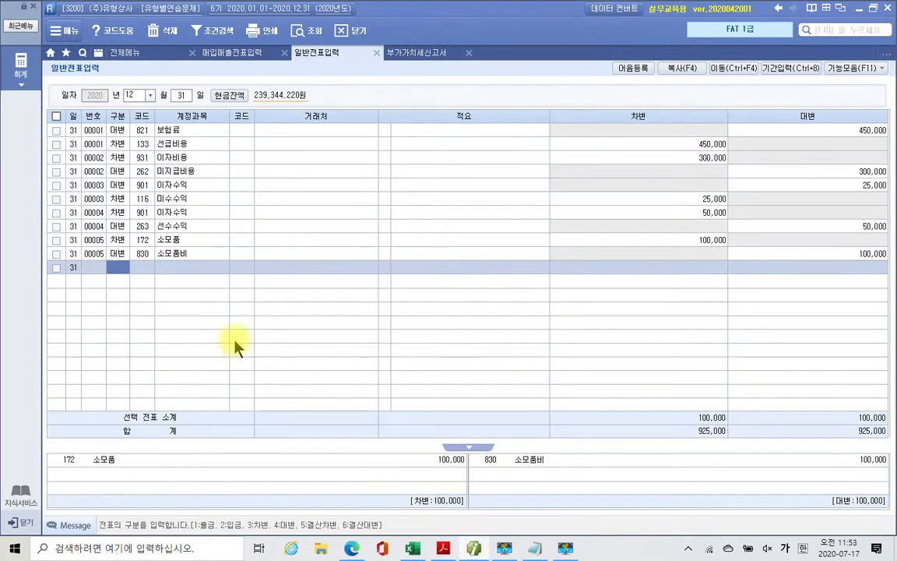
text(4)
key(Return)
text(잡이)
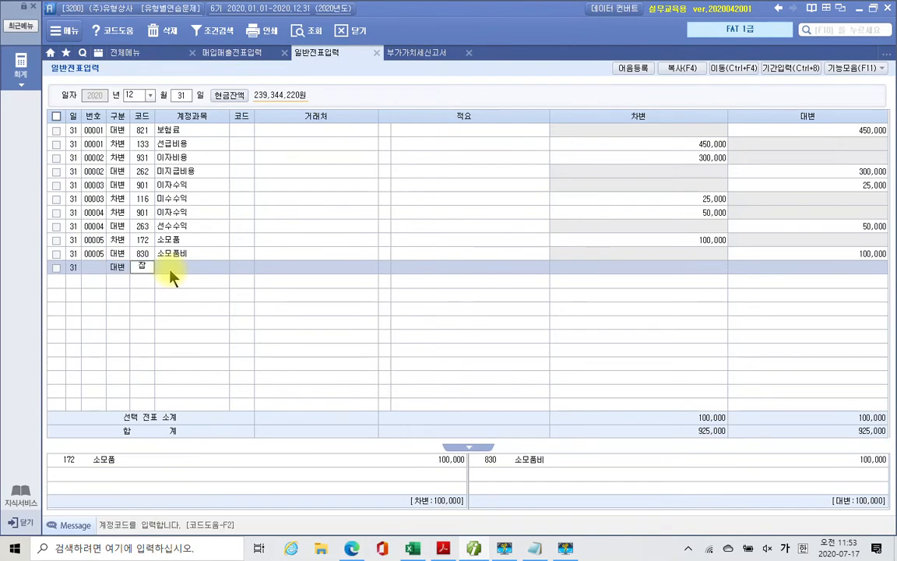
key(Return)
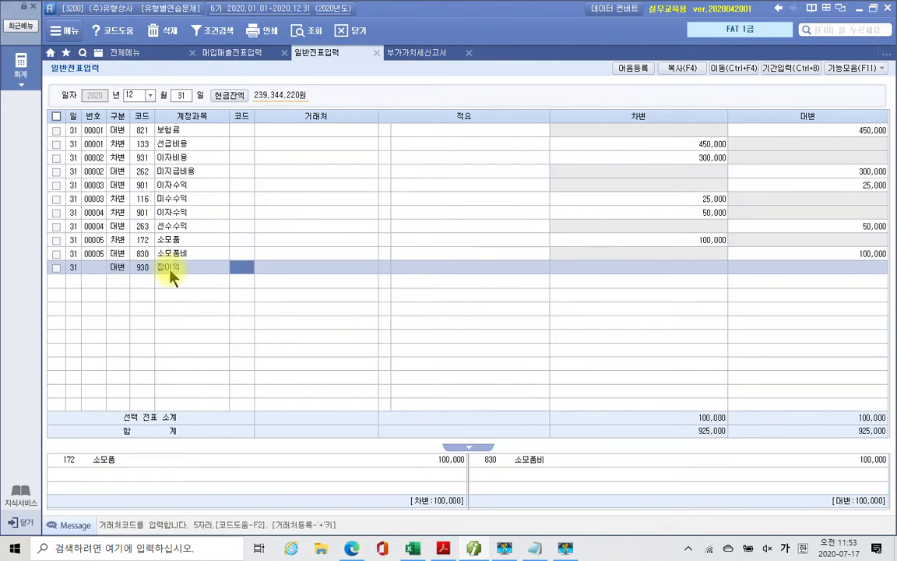
key(Return)
key(Return)
key(Return)
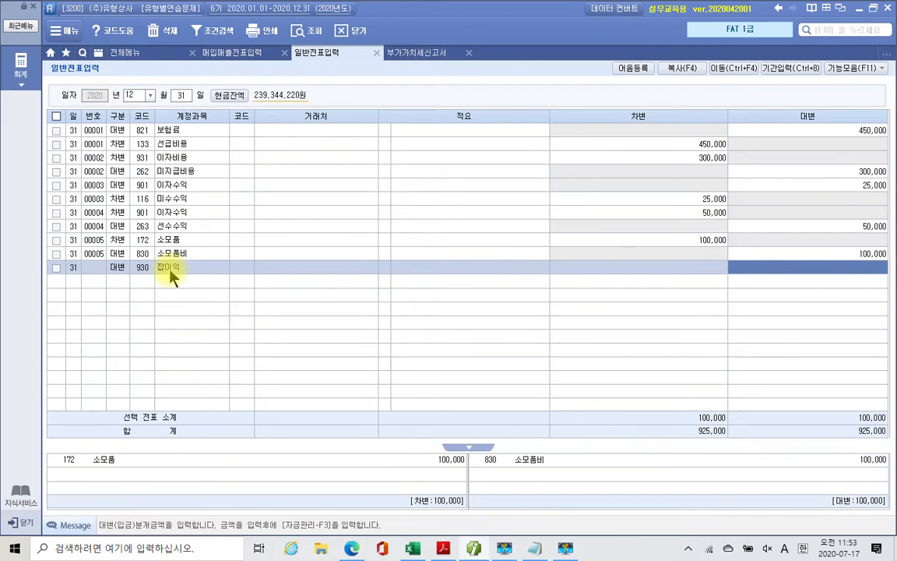
text(300000)
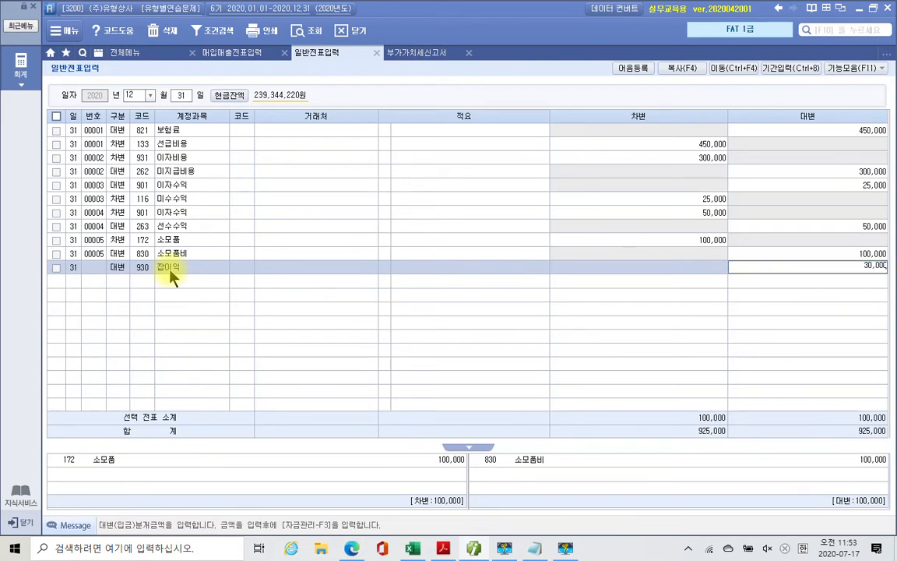
key(Return)
Step: Add the matching debit line to account 141 현금과부족 for 30,000
text(3)
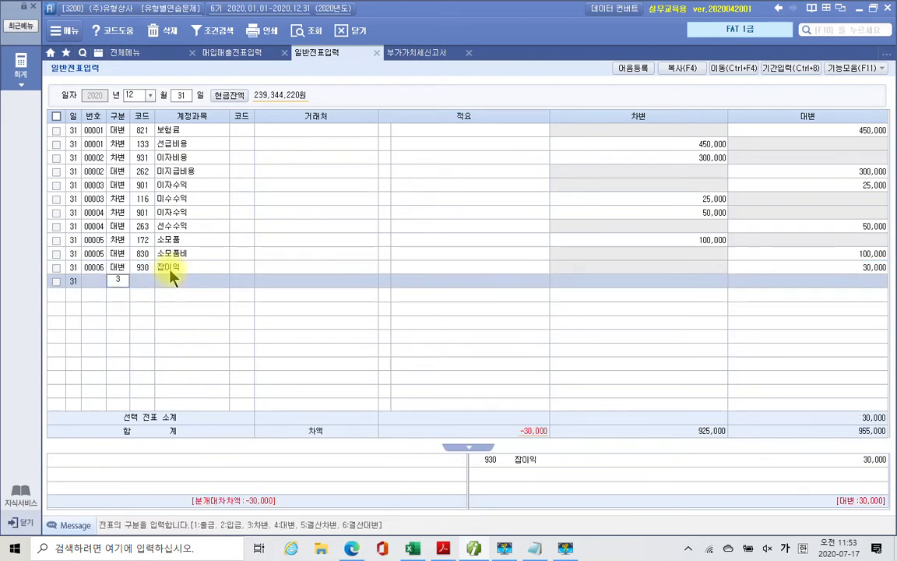
key(Return)
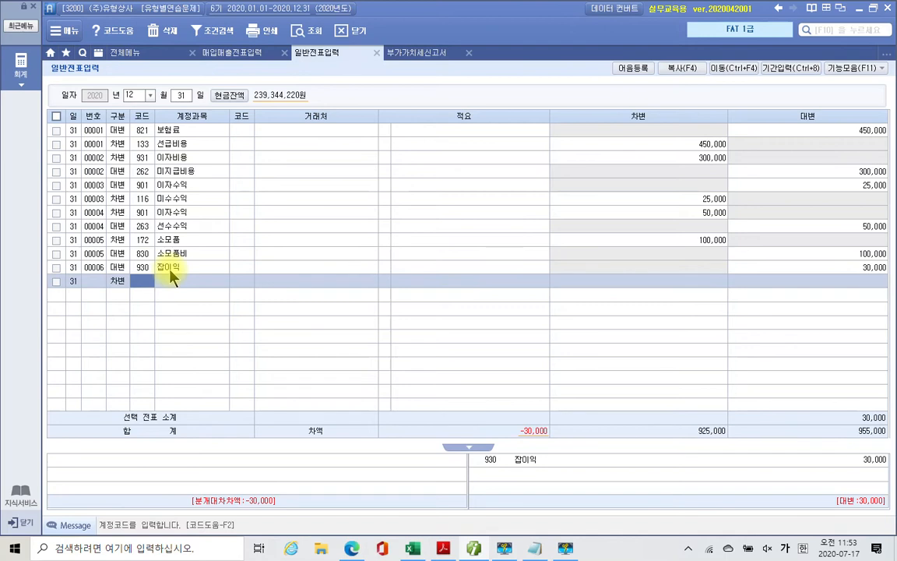
text(141)
key(Return)
key(Return)
key(Return)
key(Return)
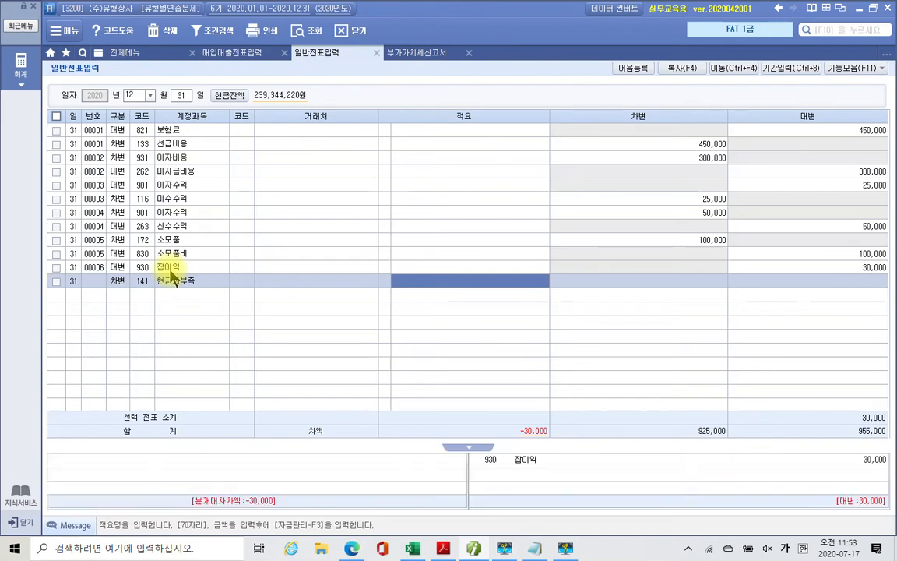
text(30,000)
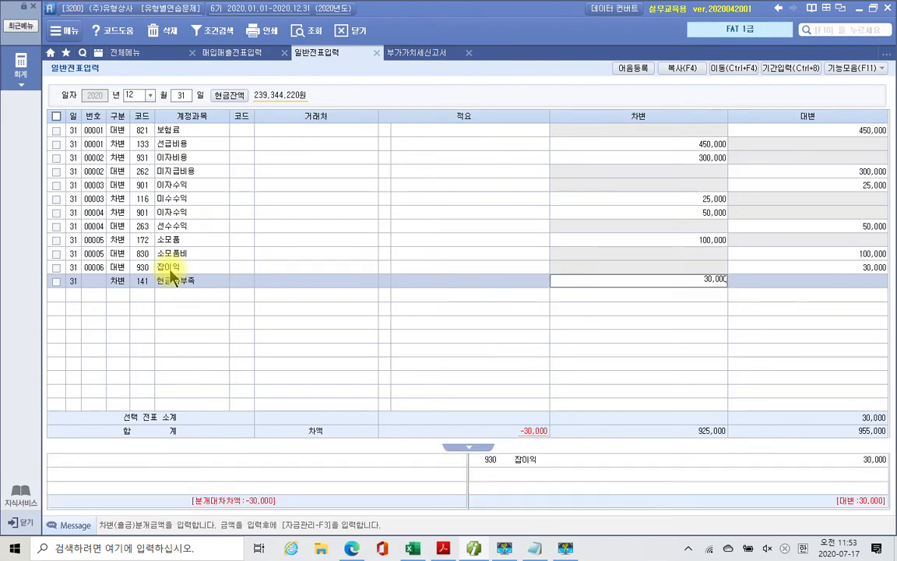
key(Return)
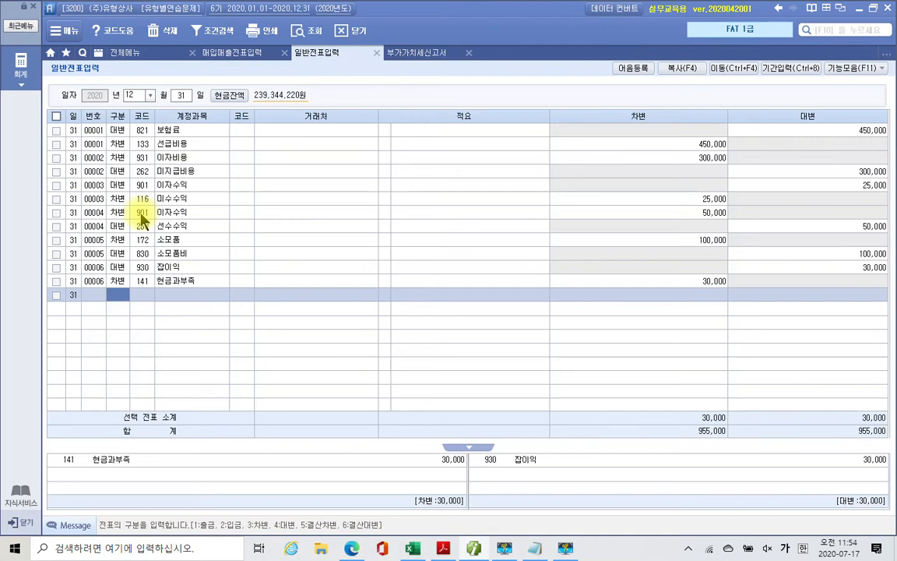
Step: Switch to the textbook PDF and highlight "6월 30일 일시상환예정" and 30,000,000 in the 우리은행 row of problem 7
click(446, 548)
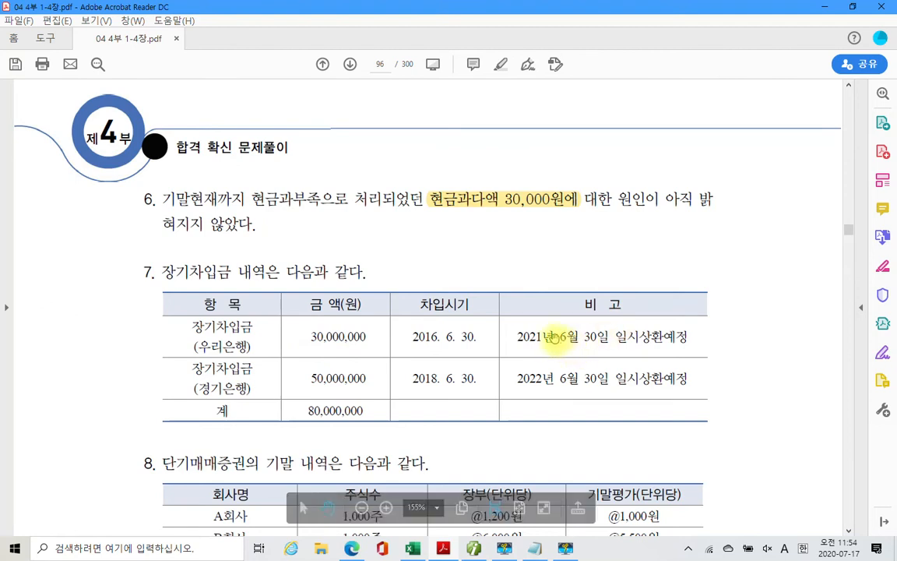
drag(557, 337, 688, 337)
right_click(690, 340)
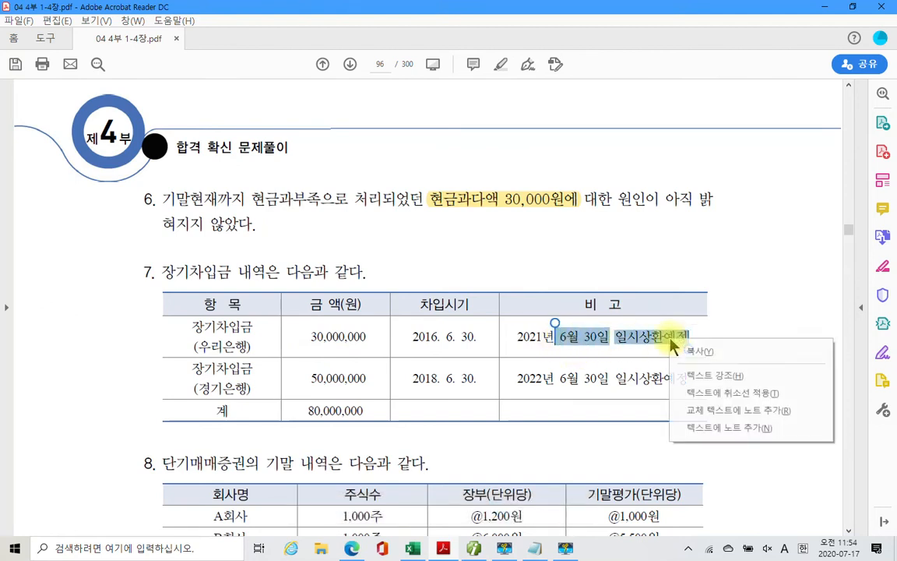
click(705, 375)
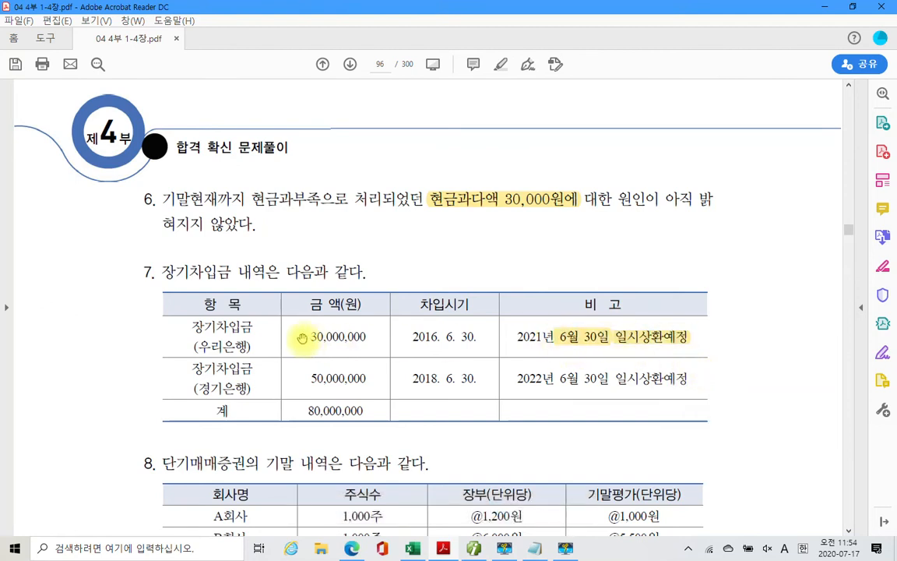
drag(309, 337, 368, 337)
right_click(367, 341)
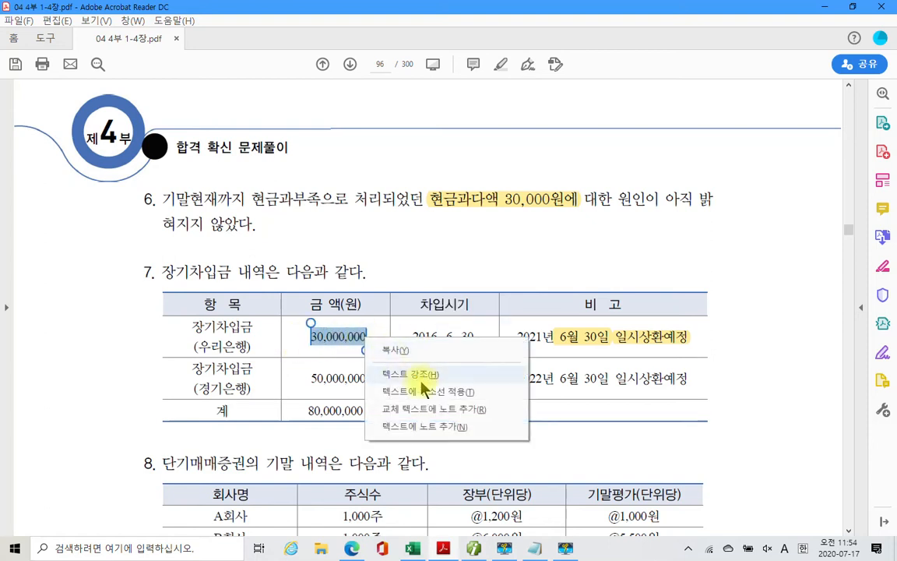
click(420, 320)
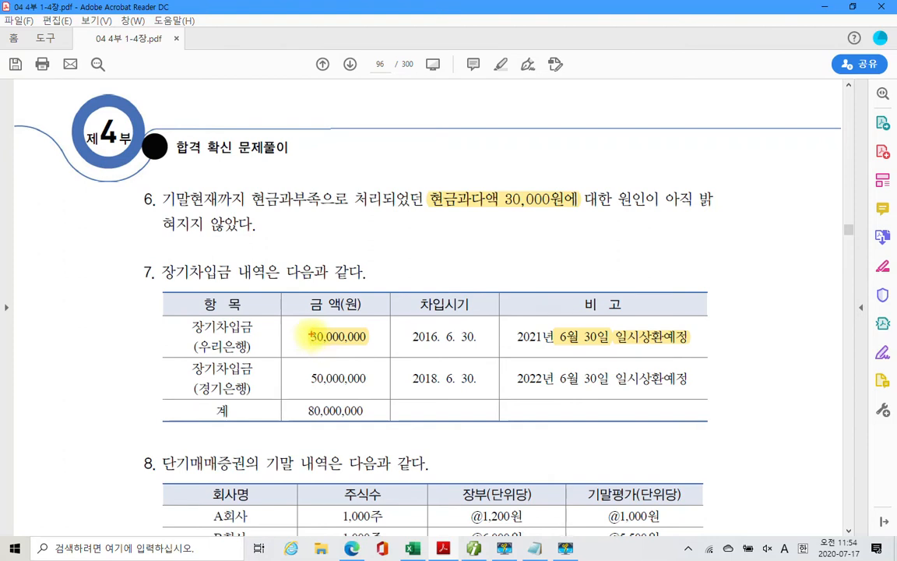
Step: Handwrite "유동성장기부채" in quotation marks above the problem 7 table and underline it in red
drag(463, 240, 463, 241)
drag(436, 278, 498, 275)
mouse_move(462, 281)
mouse_down()
mouse_move(462, 298)
mouse_move(476, 296)
mouse_up()
mouse_move(519, 246)
mouse_down()
mouse_move(496, 248)
mouse_move(494, 284)
mouse_move(513, 297)
mouse_move(538, 269)
mouse_move(567, 257)
mouse_move(564, 298)
mouse_move(592, 280)
mouse_move(635, 292)
mouse_move(646, 268)
mouse_move(668, 286)
mouse_move(695, 257)
mouse_move(714, 276)
mouse_move(688, 253)
mouse_move(728, 257)
mouse_move(762, 273)
mouse_move(765, 310)
mouse_up()
drag(381, 230, 380, 247)
drag(395, 229, 396, 249)
mouse_move(795, 234)
mouse_down()
mouse_move(793, 247)
mouse_move(809, 249)
mouse_up()
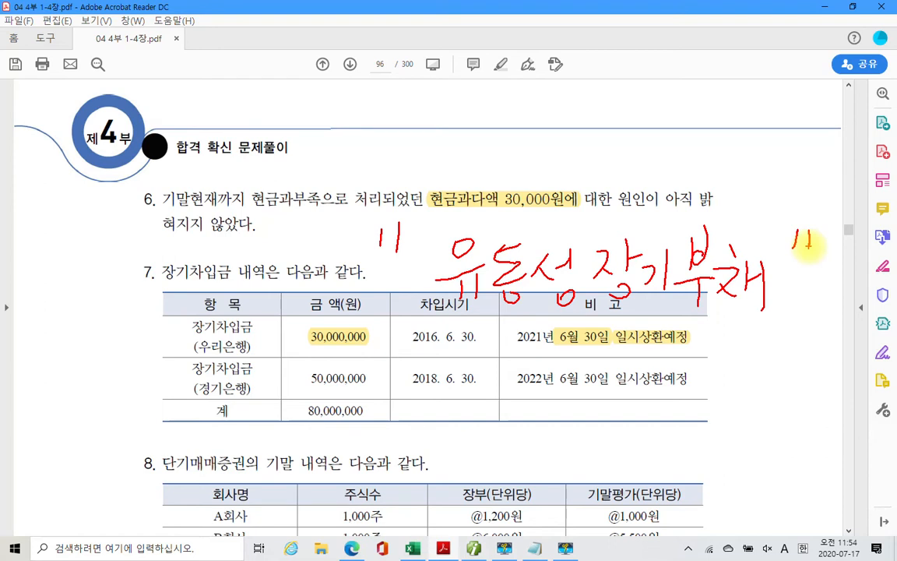
drag(808, 231, 807, 246)
drag(727, 317, 427, 316)
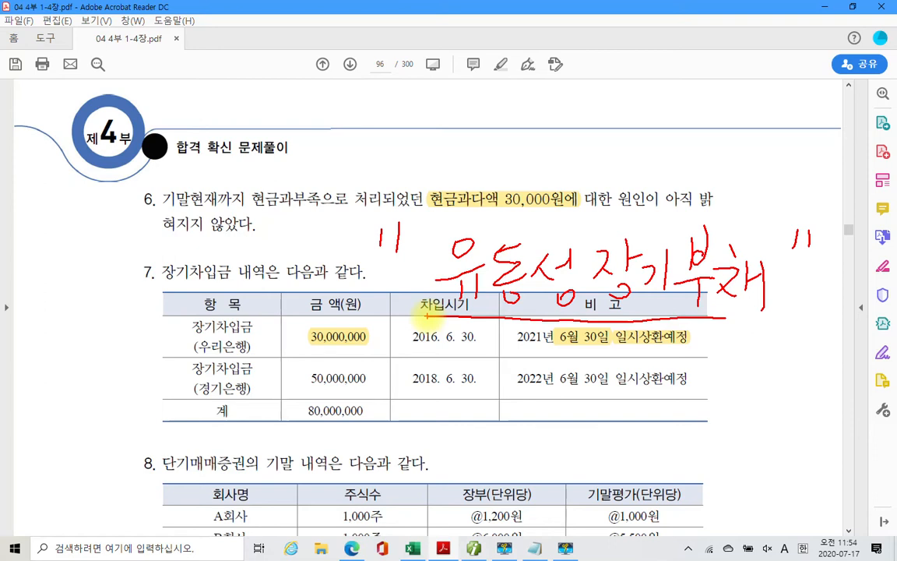
Step: Circle the 우리은행 and 경기은행 장기차입금 entries in red and add a mark beside each
mouse_move(234, 320)
mouse_down()
mouse_move(206, 358)
mouse_move(265, 350)
mouse_move(200, 411)
mouse_move(195, 401)
mouse_up()
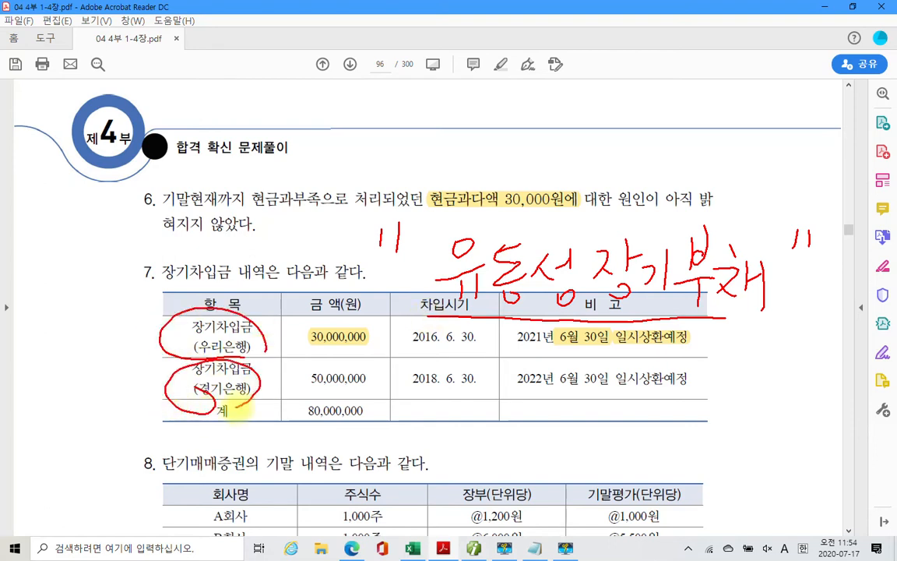
mouse_move(121, 312)
mouse_down()
mouse_move(122, 322)
mouse_move(144, 312)
mouse_up()
drag(134, 379, 150, 381)
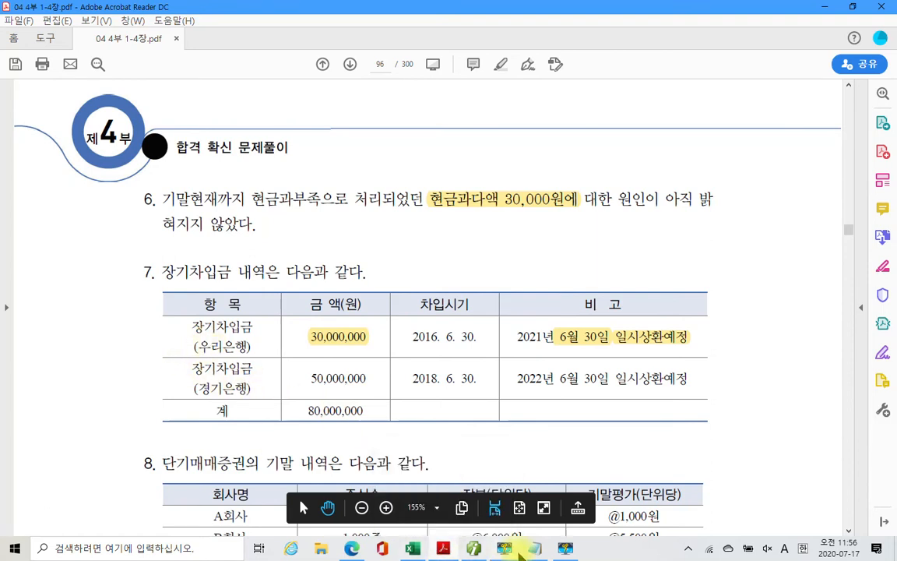
click(566, 552)
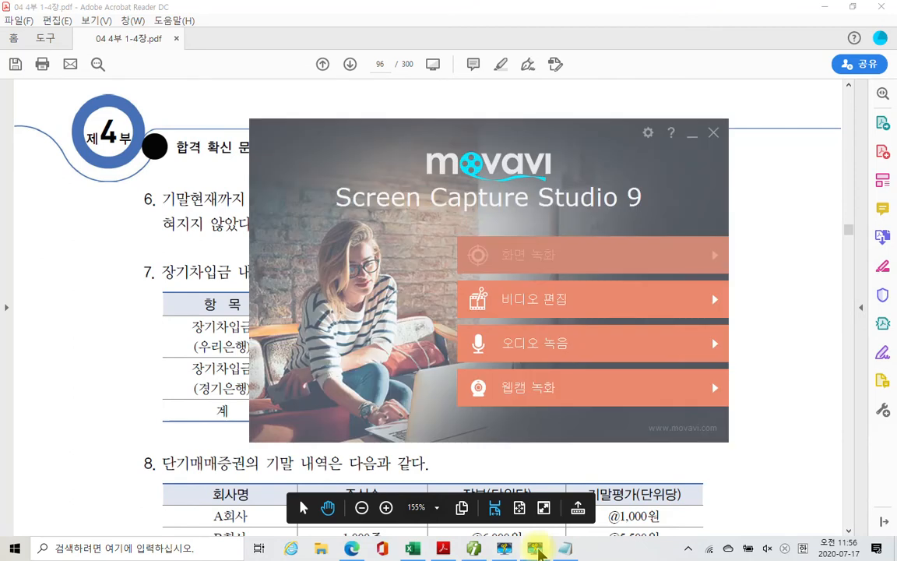
click(536, 550)
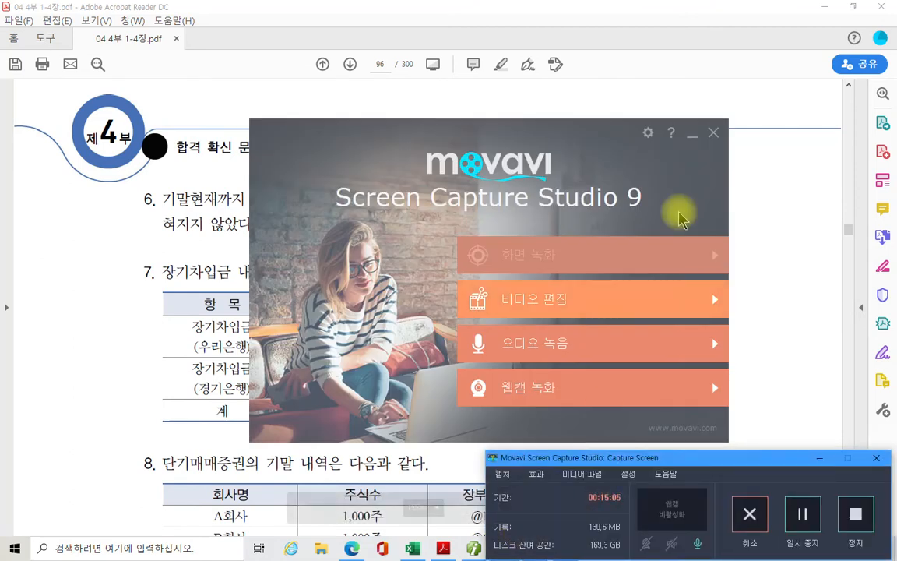
click(689, 134)
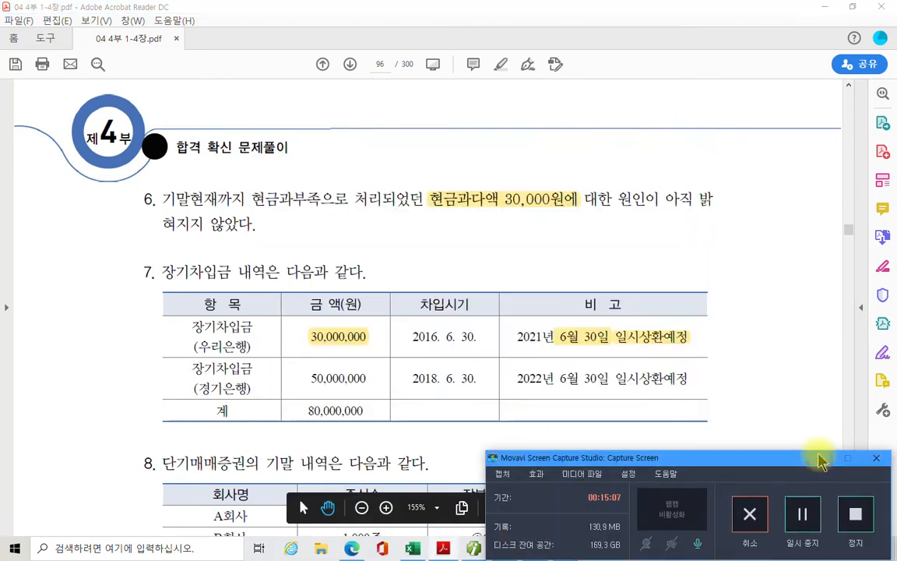
click(804, 514)
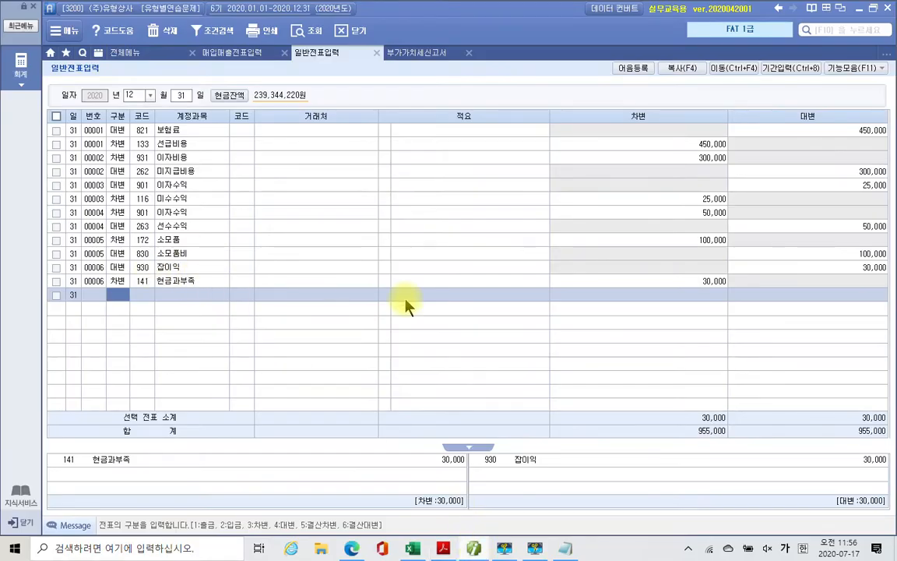
Step: In the accounting program, start a new debit line for account 293 장기차입금
text(3)
key(Return)
text(장기)
key(Return)
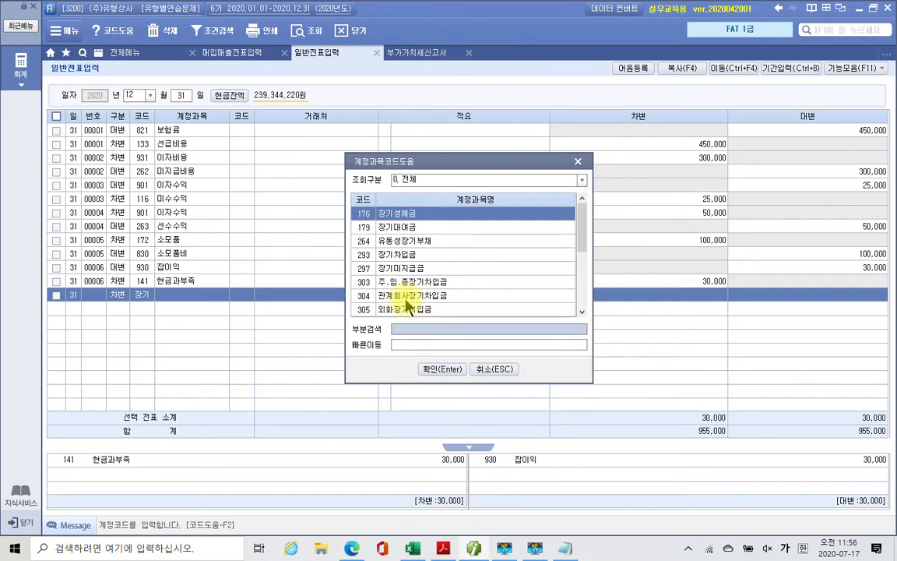
key(Down)
key(Down)
key(Down)
key(Return)
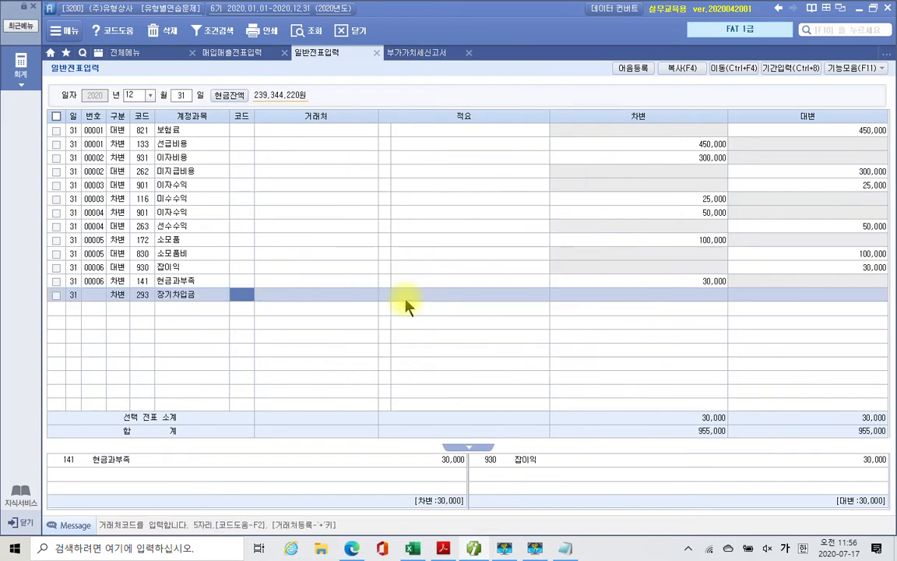
Step: Assign 우리은행 as the 장기차입금 line's trading partner and set its debit amount to 30,000,000
text(우리)
key(Return)
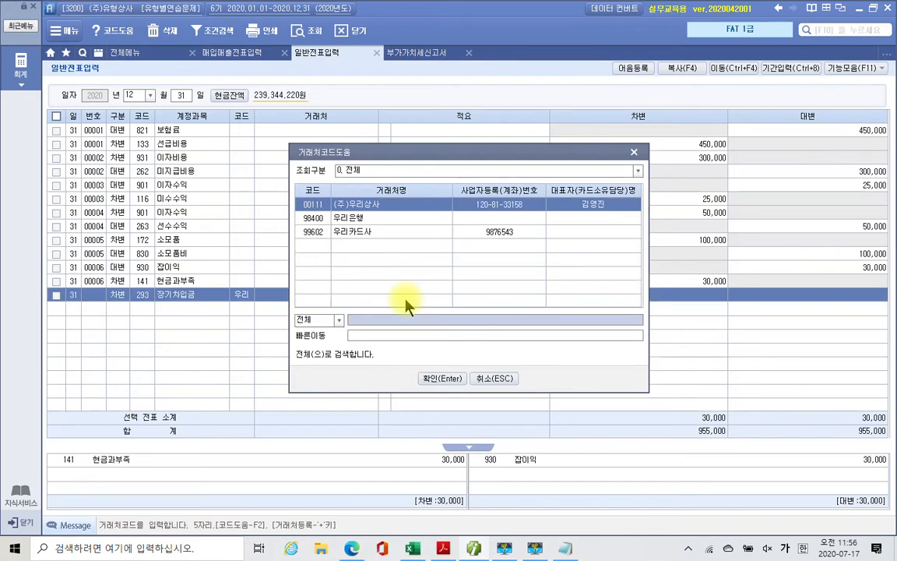
key(Down)
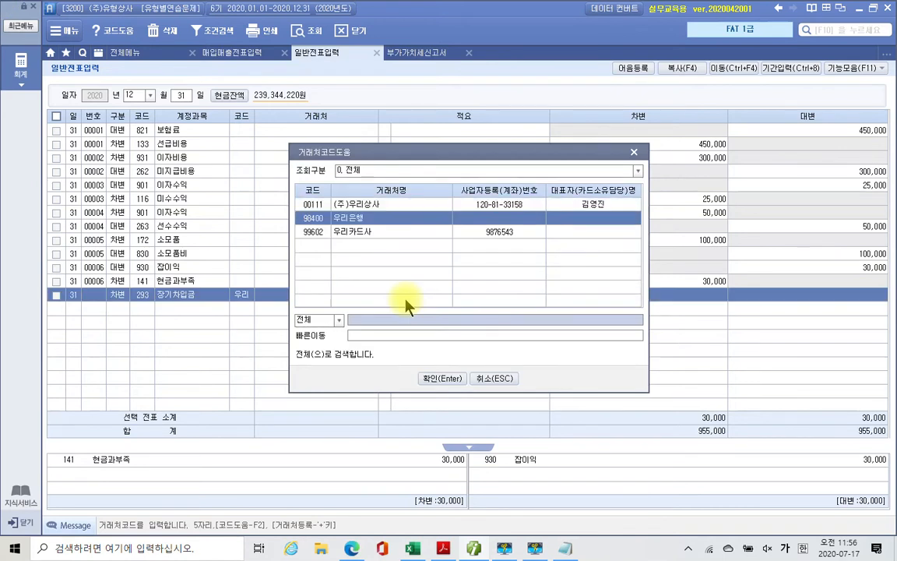
key(Return)
key(Return)
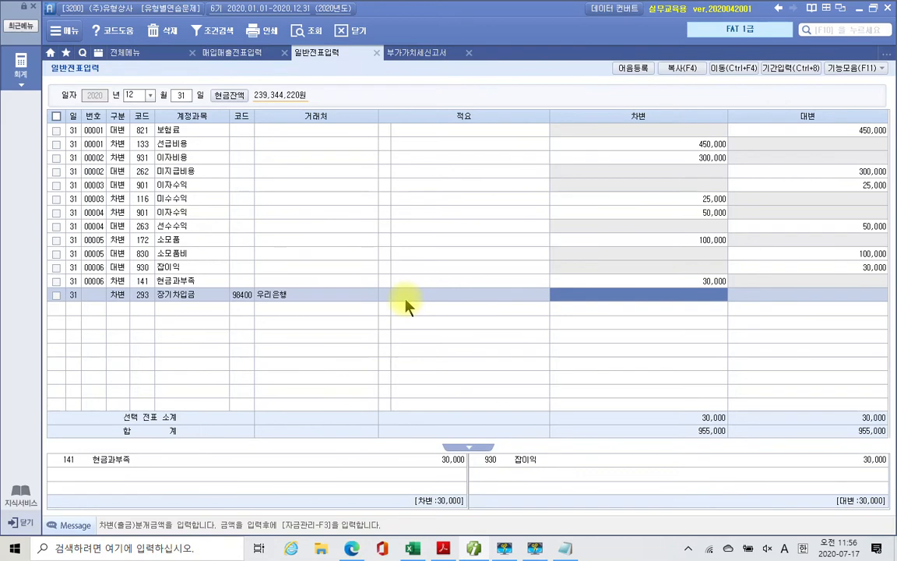
text(30000000)
key(Return)
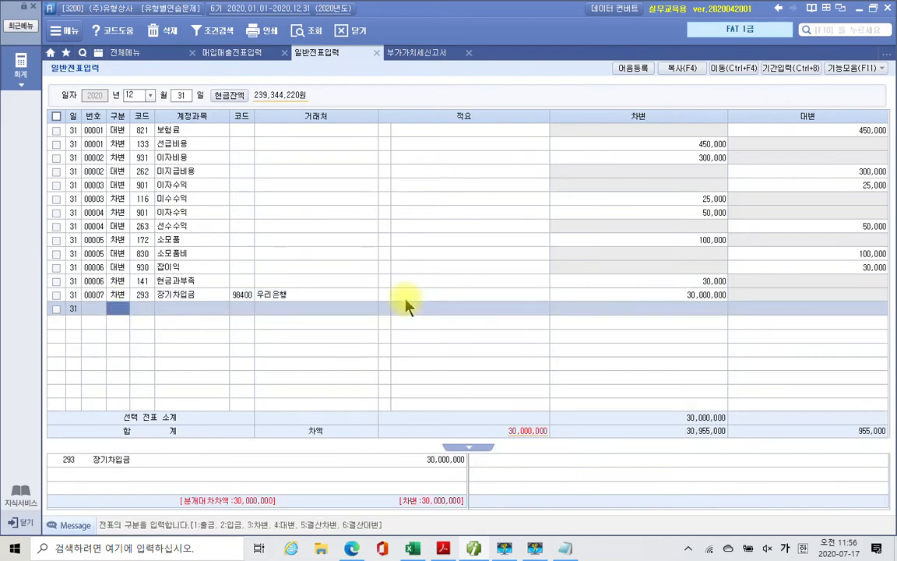
Step: Add a credit line for account 264 유동성장기부채 with trading partner 98400 우리은행 and an amount of 30,000,000
key(4)
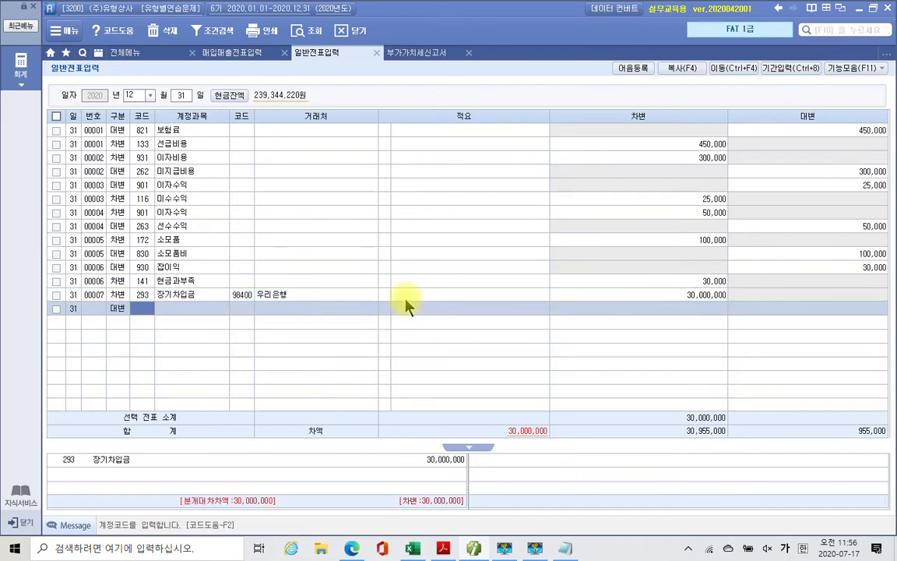
text(264)
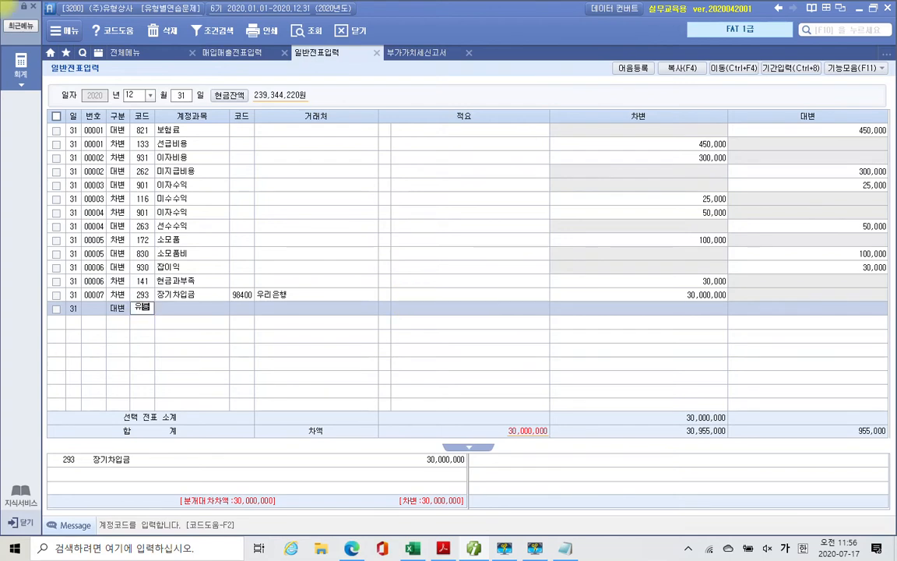
key(Return)
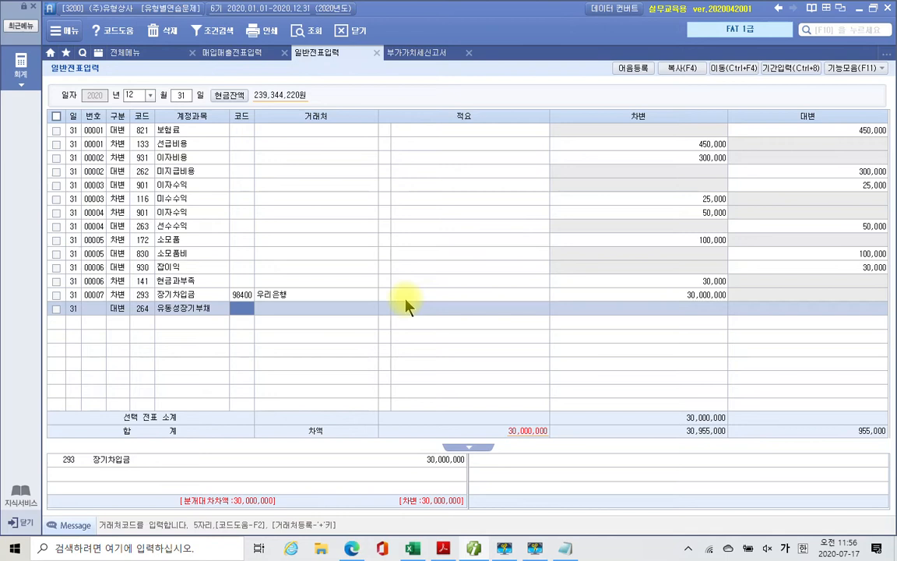
text(98400)
key(Return)
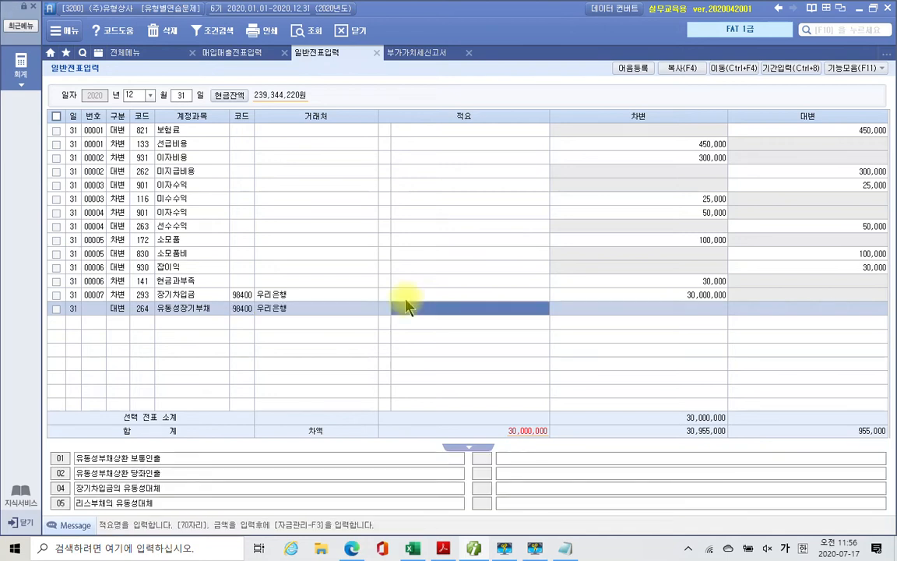
key(Return)
text(30000000)
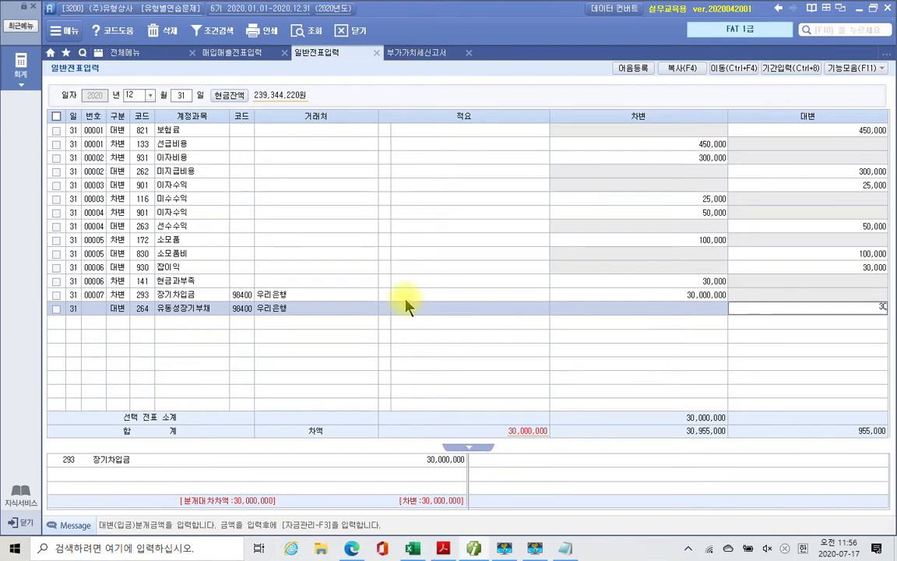
key(Return)
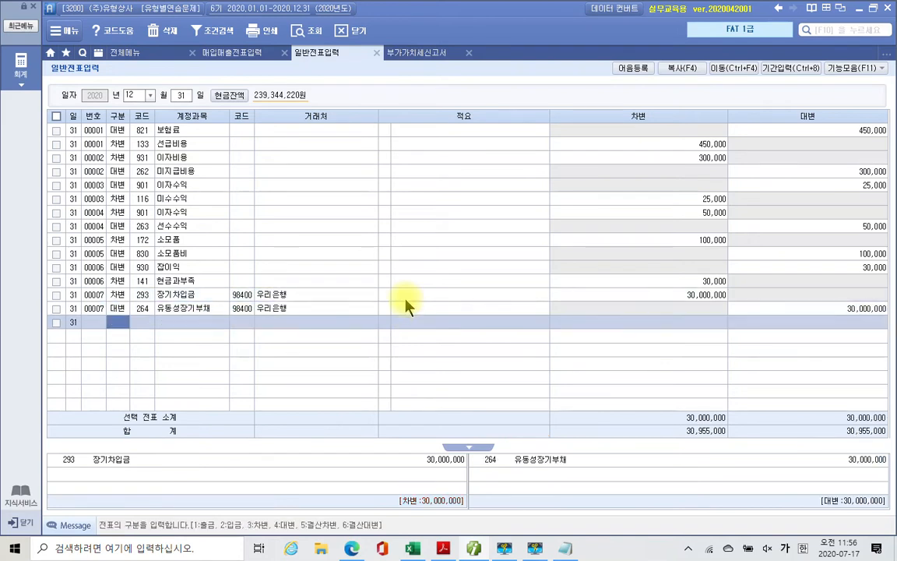
click(336, 309)
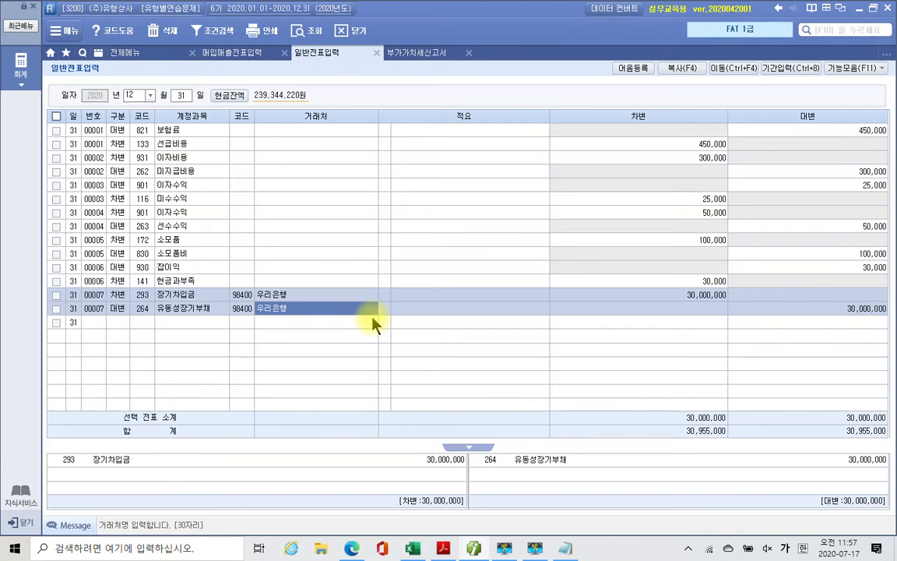
Step: In the PDF textbook, frame problem 8's A회사 and B회사 rows in red and circle the 장부(단위당) and 기말평가(단위당) headings
click(472, 549)
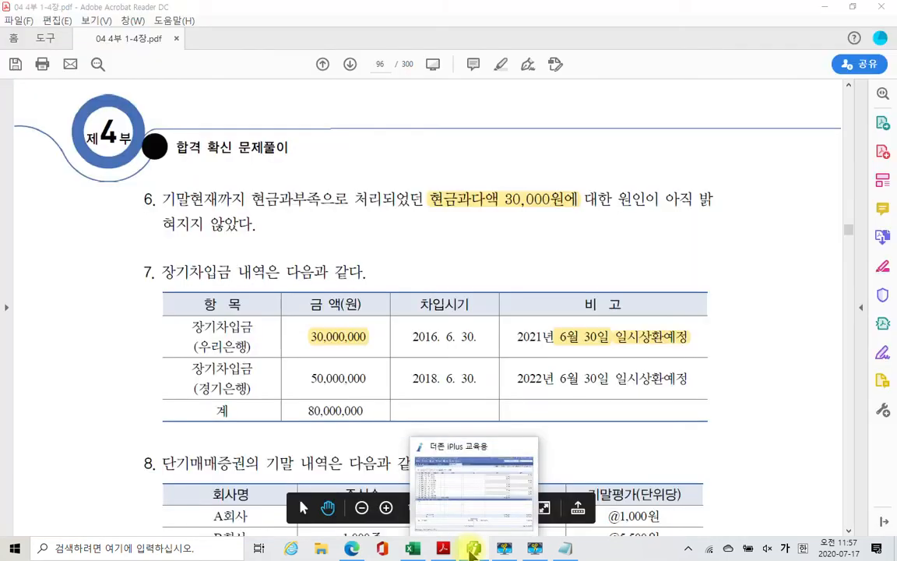
scroll(244, 381, down, 3)
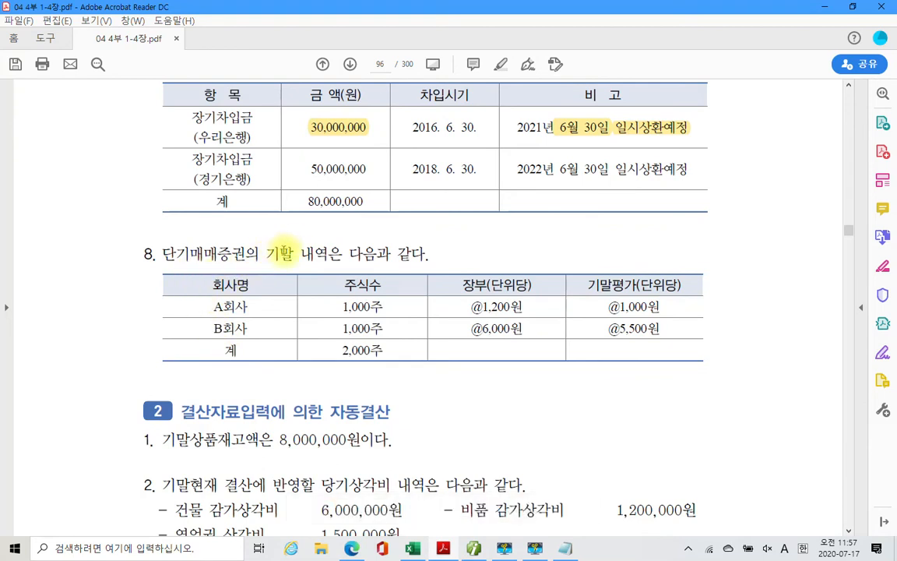
mouse_move(153, 294)
mouse_down()
mouse_move(270, 327)
mouse_move(281, 340)
mouse_move(706, 340)
mouse_up()
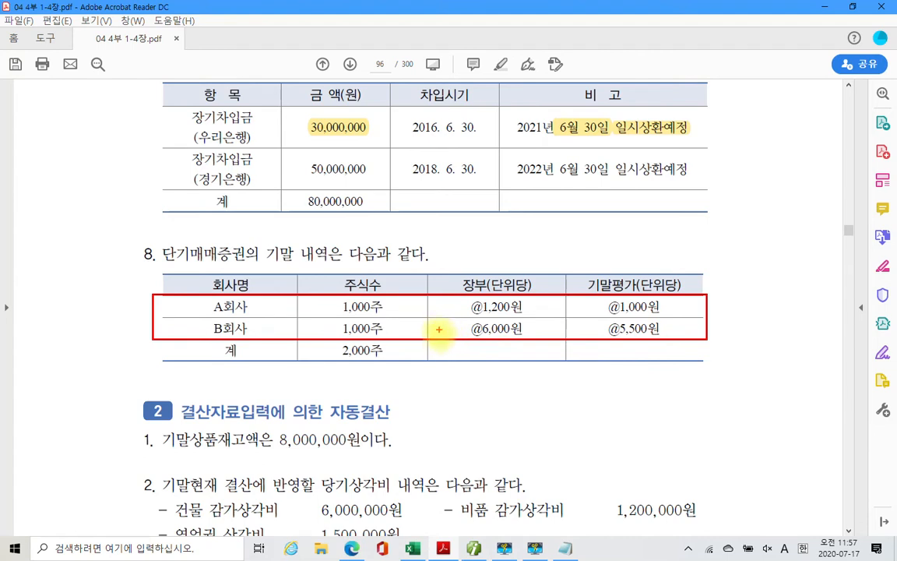
mouse_move(537, 285)
mouse_down()
mouse_move(448, 292)
mouse_move(517, 265)
mouse_move(536, 292)
mouse_up()
mouse_move(691, 291)
mouse_down()
mouse_move(644, 301)
mouse_move(577, 278)
mouse_move(687, 264)
mouse_move(685, 287)
mouse_up()
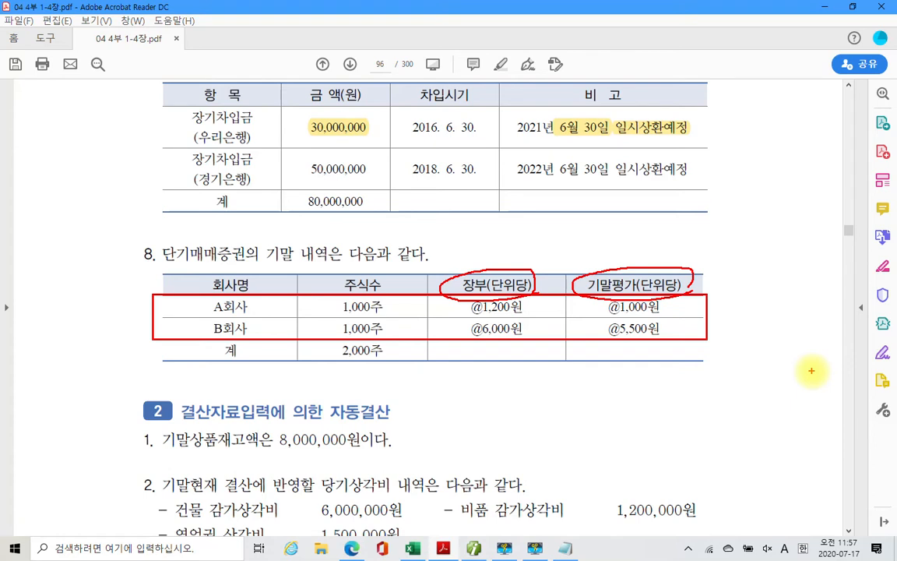
Step: Underline A회사's 1,000주 in red and handwrite the valuation losses △200,000 and △500,000 beside the company rows
drag(329, 319, 383, 318)
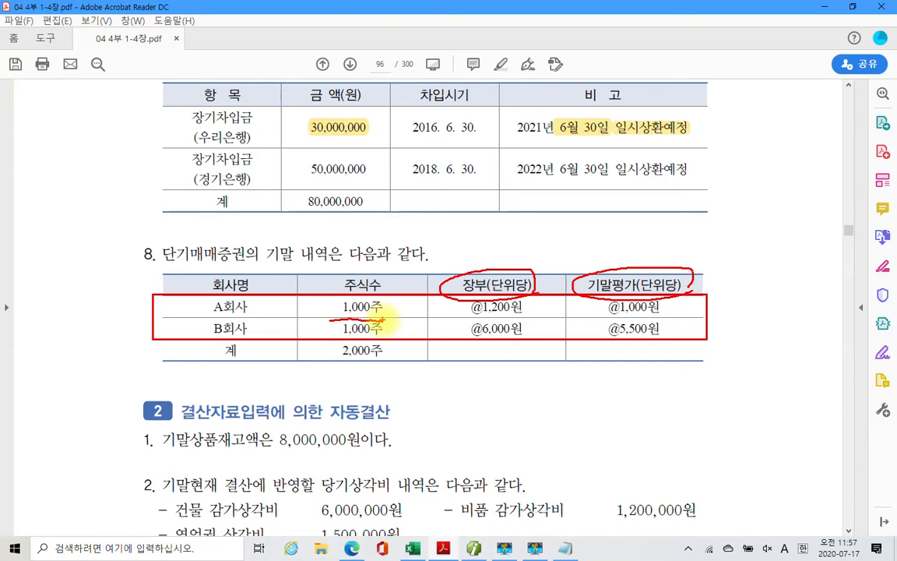
mouse_move(720, 289)
mouse_down()
mouse_move(745, 306)
mouse_move(752, 290)
mouse_move(777, 288)
mouse_move(782, 314)
mouse_up()
drag(802, 290, 856, 289)
mouse_move(695, 278)
mouse_down()
mouse_move(681, 289)
mouse_move(692, 272)
mouse_up()
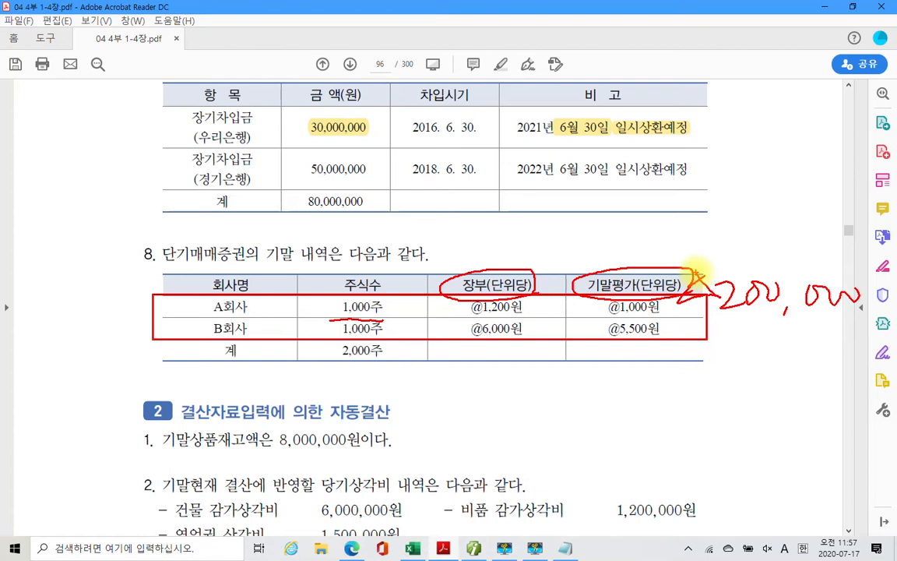
mouse_move(689, 315)
mouse_down()
mouse_move(674, 335)
mouse_move(708, 334)
mouse_move(690, 314)
mouse_move(733, 340)
mouse_move(726, 351)
mouse_up()
mouse_move(730, 326)
mouse_down()
mouse_move(770, 325)
mouse_move(787, 347)
mouse_move(846, 327)
mouse_up()
Step: Draw a sum line under the two losses, handwrite the total △700,000 below it, and clear the red annotations
drag(633, 364, 871, 355)
mouse_move(679, 373)
mouse_down()
mouse_move(701, 401)
mouse_move(677, 373)
mouse_move(721, 393)
mouse_up()
mouse_move(727, 377)
mouse_down()
mouse_move(744, 400)
mouse_move(741, 411)
mouse_up()
mouse_move(775, 378)
mouse_down()
mouse_move(796, 379)
mouse_move(805, 413)
mouse_up()
mouse_move(828, 379)
mouse_down()
mouse_move(824, 399)
mouse_move(867, 378)
mouse_up()
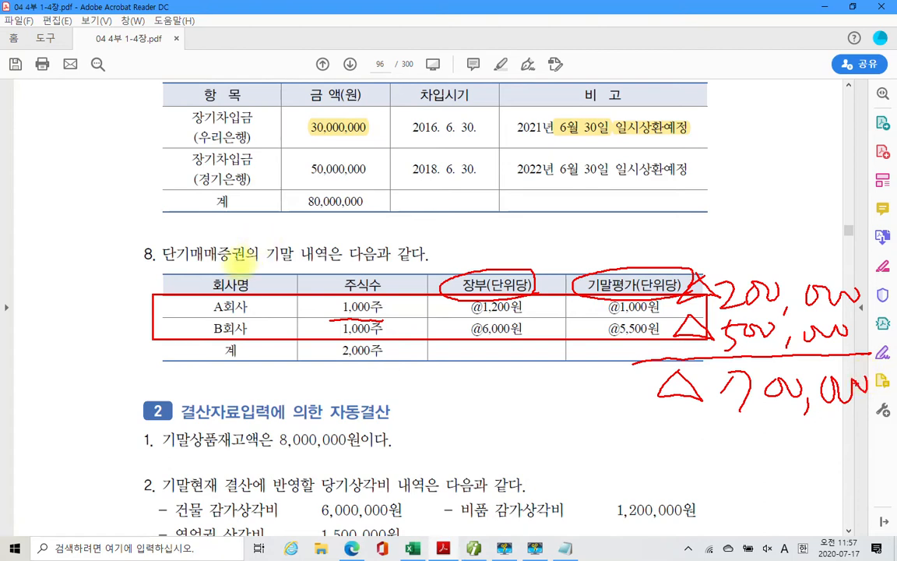
key(Escape)
Step: In the accounting program, start a new December 31 credit line for account 107 단기매매증권
click(461, 549)
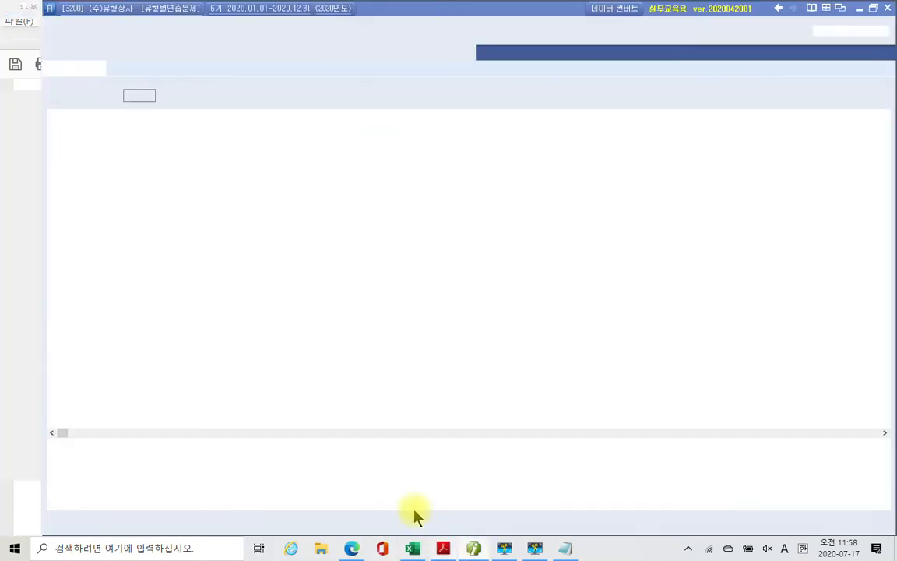
click(117, 323)
text(4)
key(Return)
text(107)
key(Return)
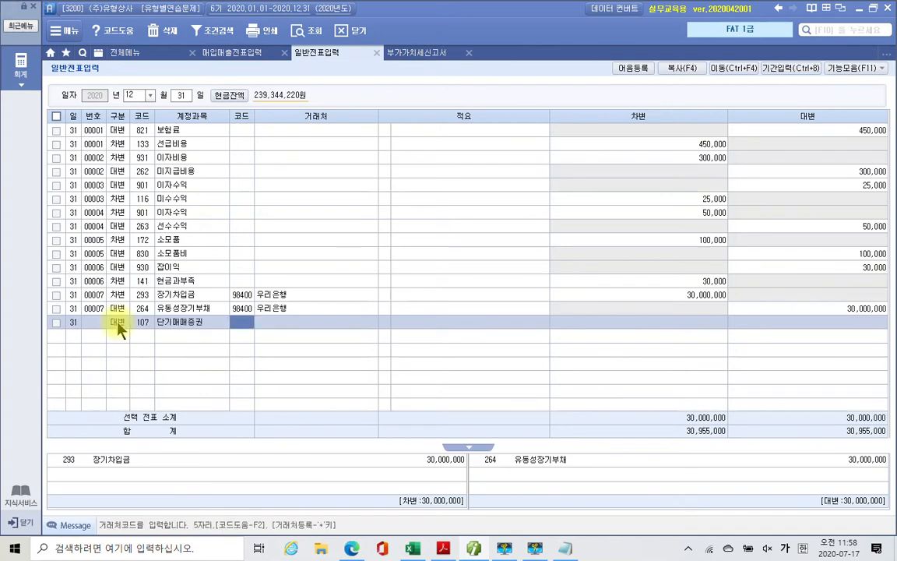
Step: Leave the 단기매매증권 line's trading partner and description blank and set its credit amount to 700,000
key(Return)
key(Return)
key(Return)
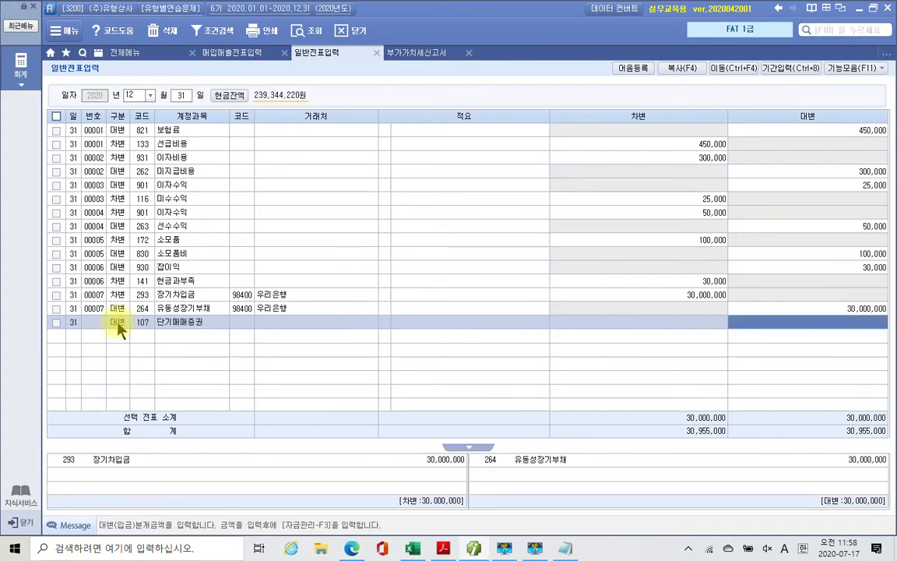
text(700+)
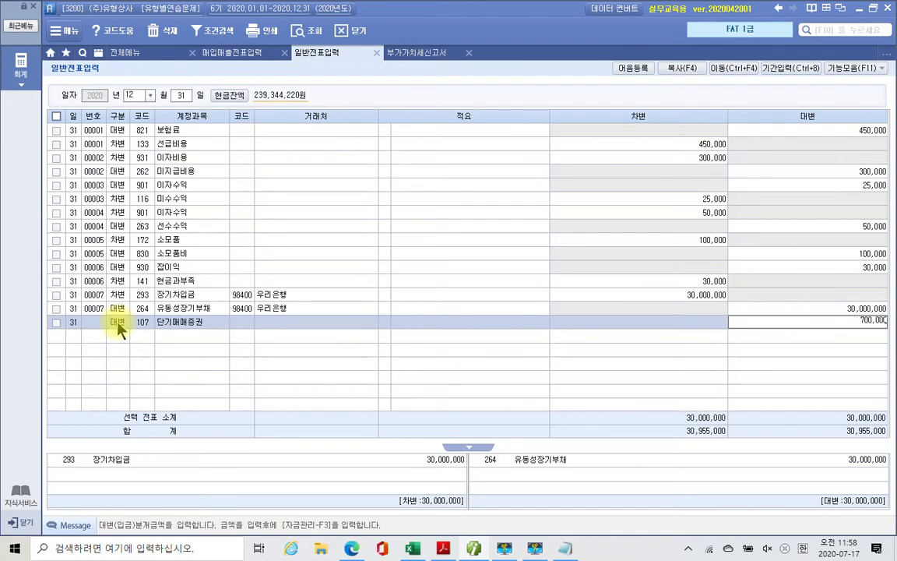
key(Return)
Step: Start a debit line, search the accounts for 평가 and choose 937 단기매매증권평가손
key(3)
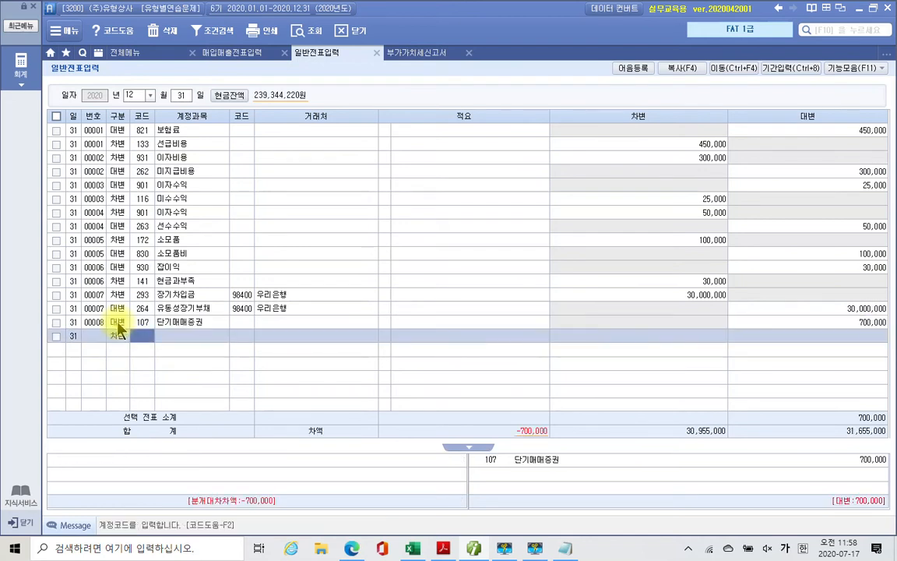
text(평가)
key(Return)
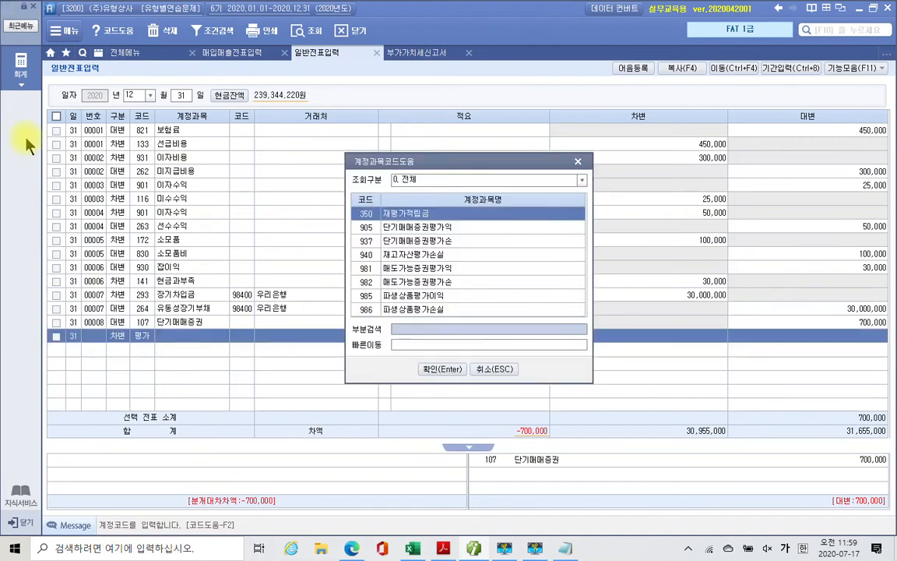
key(Down)
key(Down)
key(Down)
key(Down)
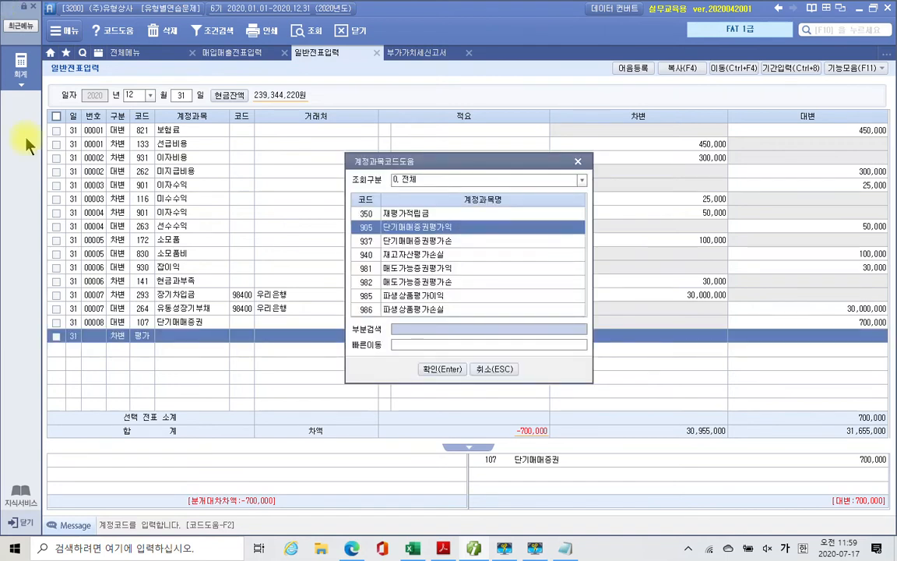
key(Up)
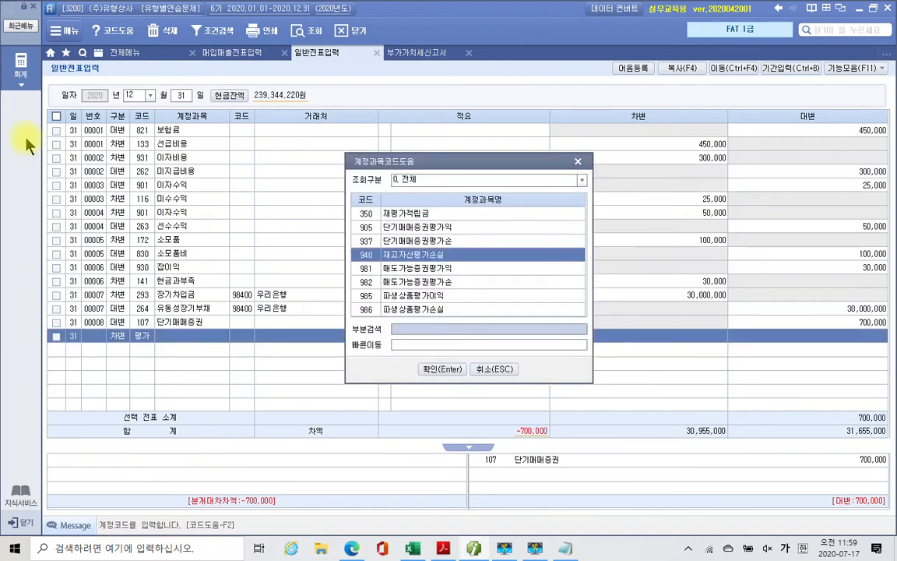
key(Up)
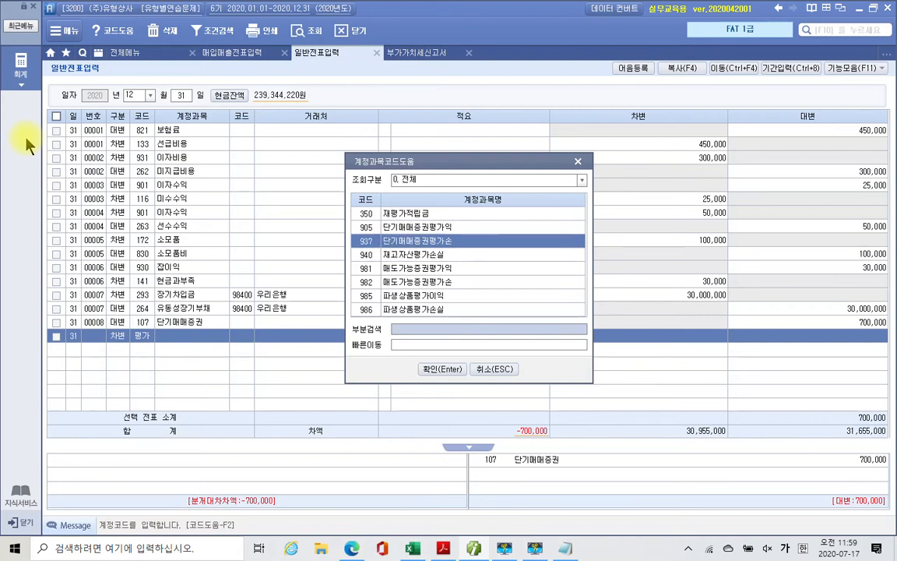
key(Return)
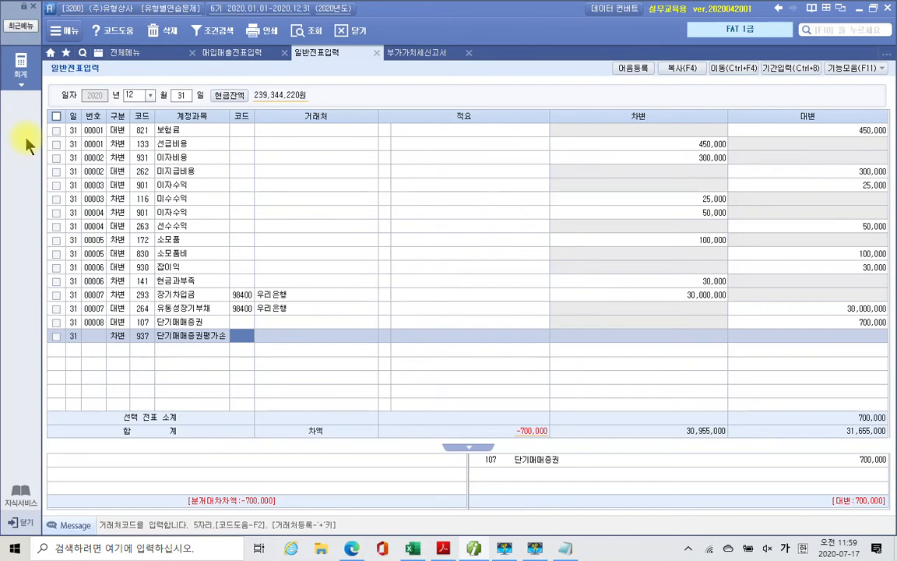
Step: Set the 단기매매증권평가손 line's debit amount to 700,000, leaving its trading partner and description blank
key(Return)
key(Return)
key(Return)
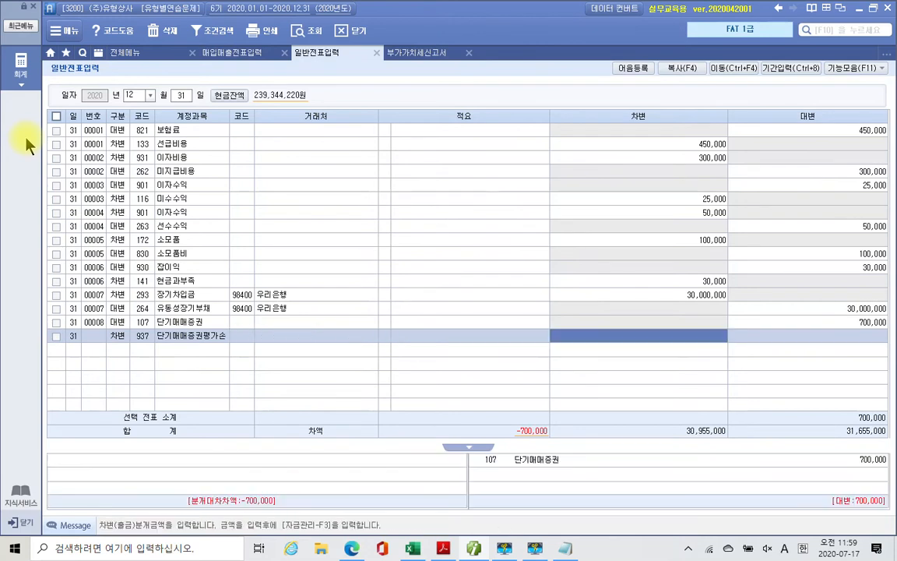
text(7000000)
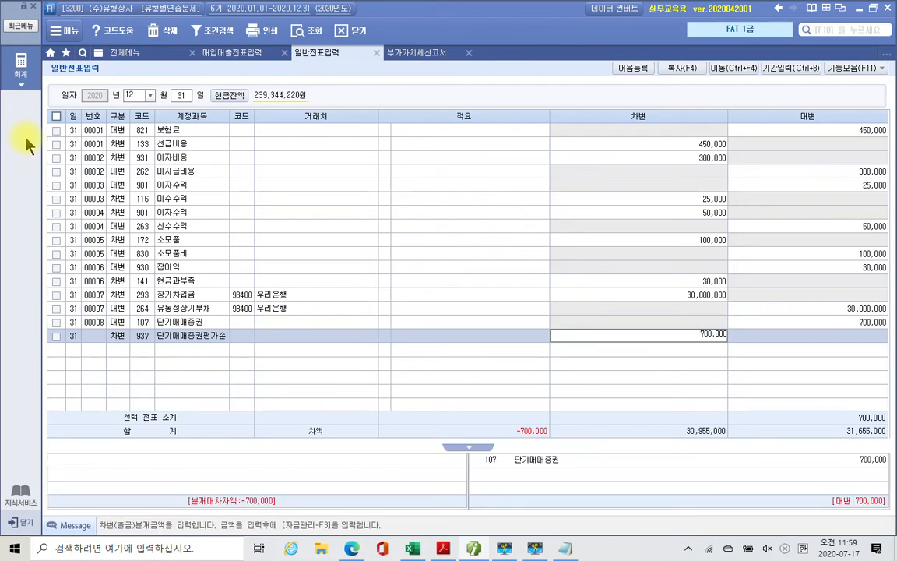
key(Return)
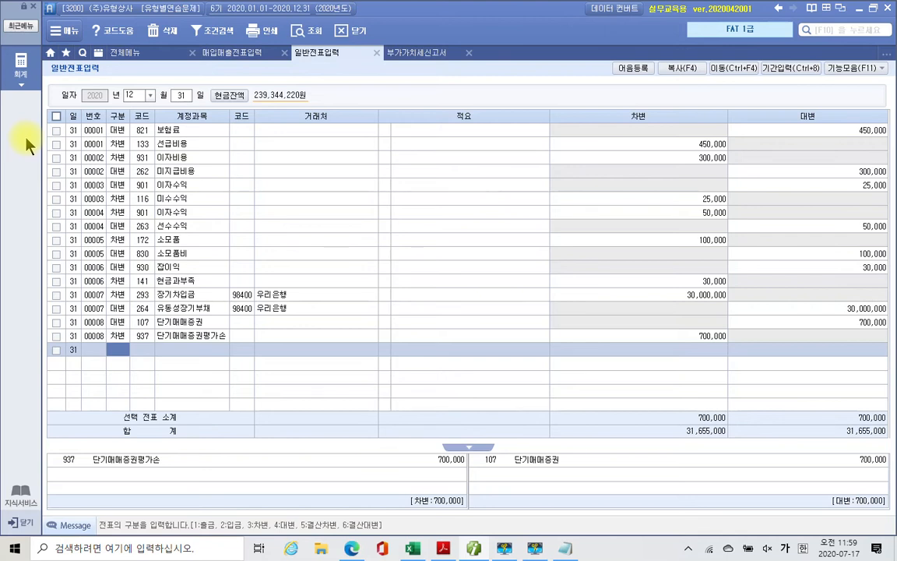
Step: In the PDF textbook, highlight the ending inventory text "8,000,000원이다" in problem 1 of the 자동결산 section
click(443, 548)
scroll(432, 421, down, 5)
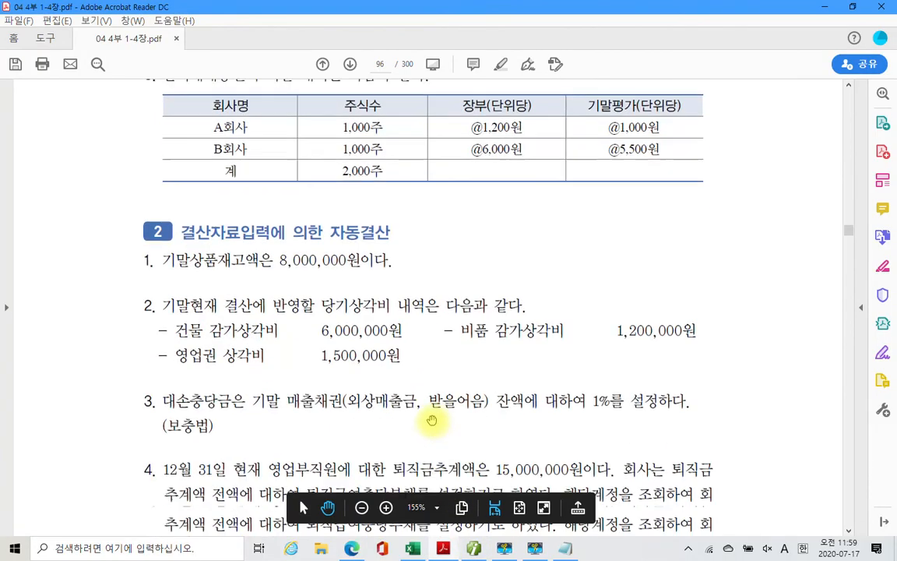
scroll(432, 421, down, 2)
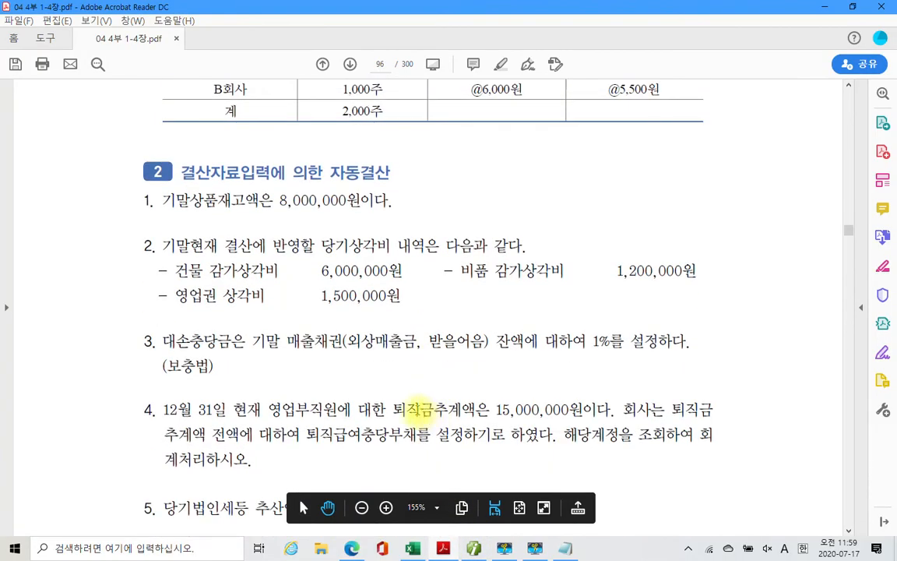
scroll(413, 409, down, 1)
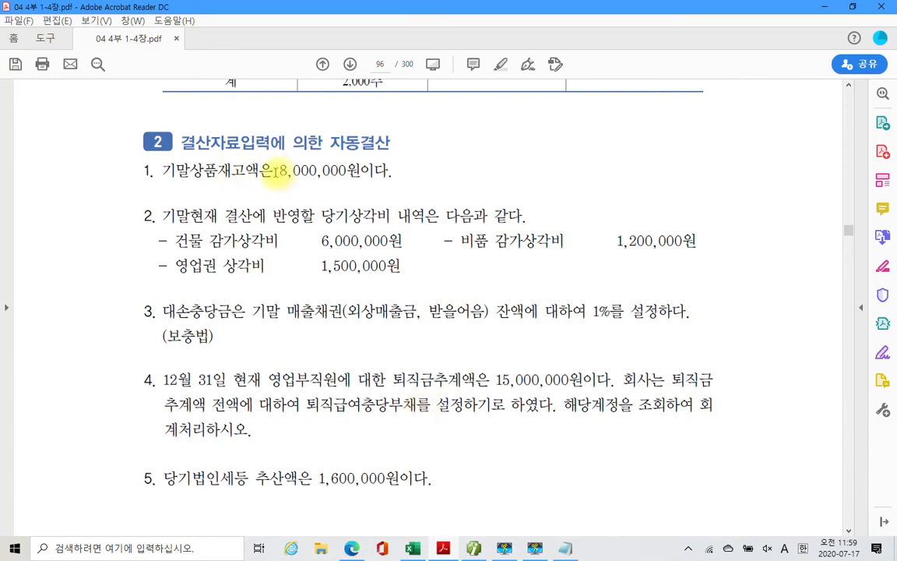
drag(278, 169, 390, 170)
right_click(366, 173)
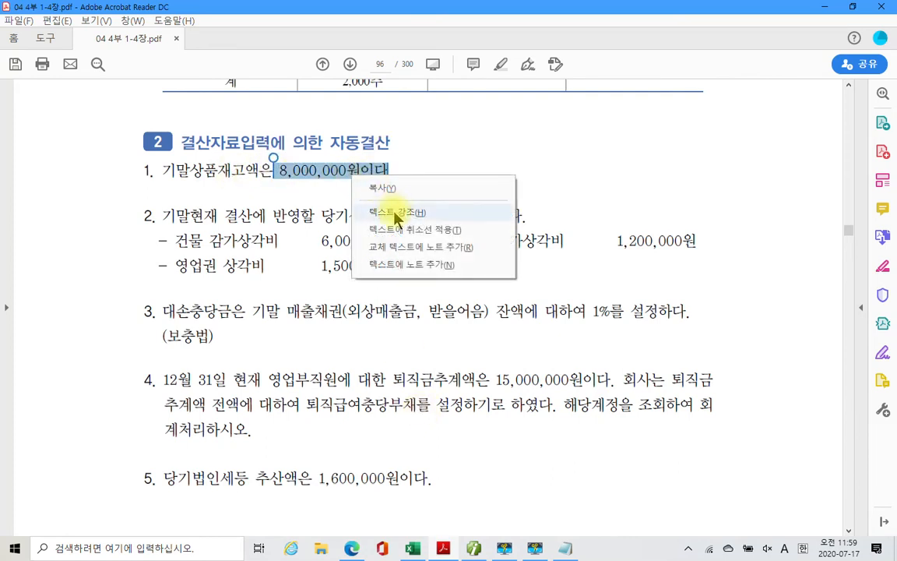
click(391, 154)
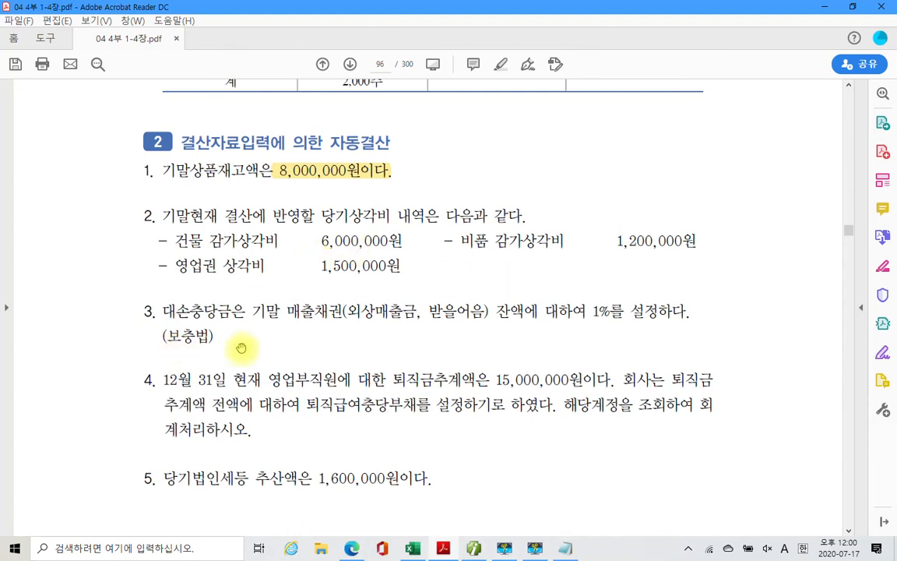
Step: Highlight "1%를" in problem 3 on the 대손충당금 allowance
scroll(234, 327, down, 2)
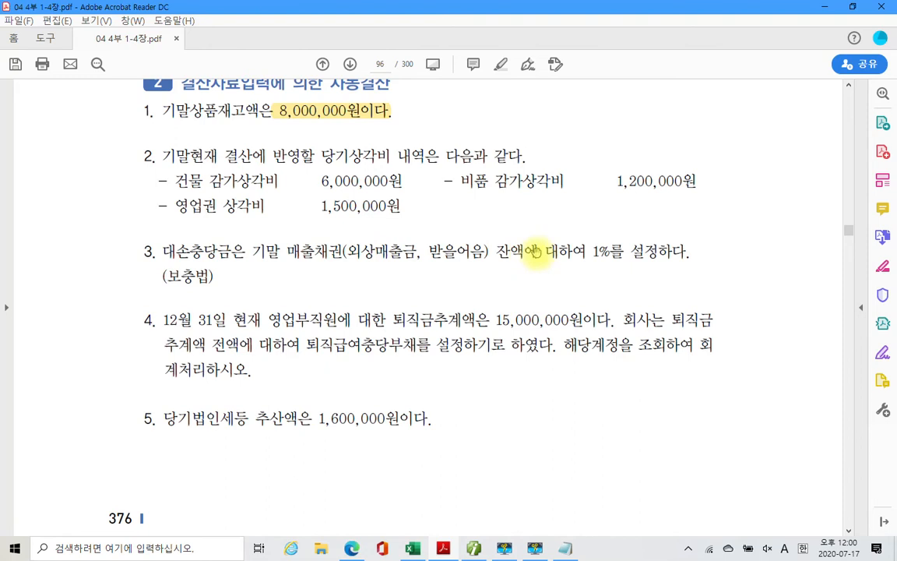
double_click(595, 250)
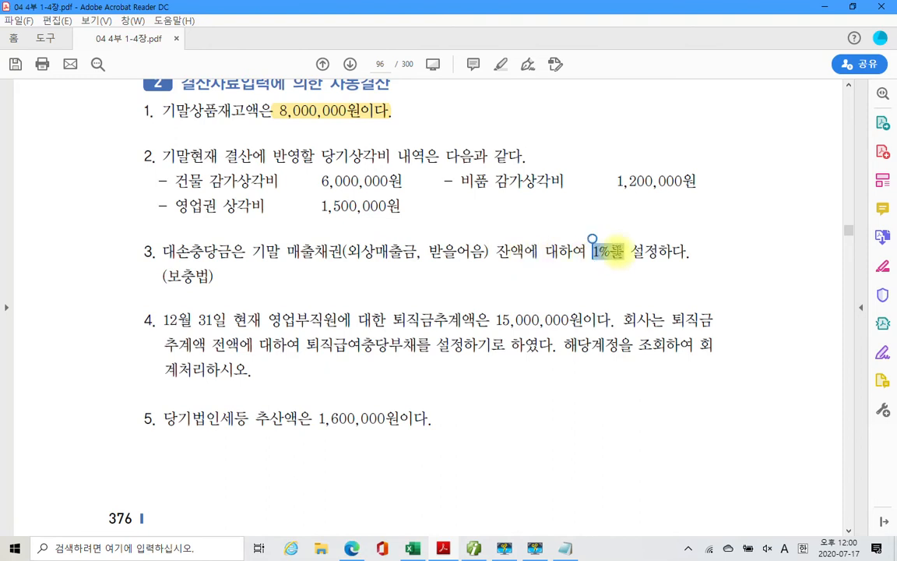
right_click(598, 257)
click(641, 288)
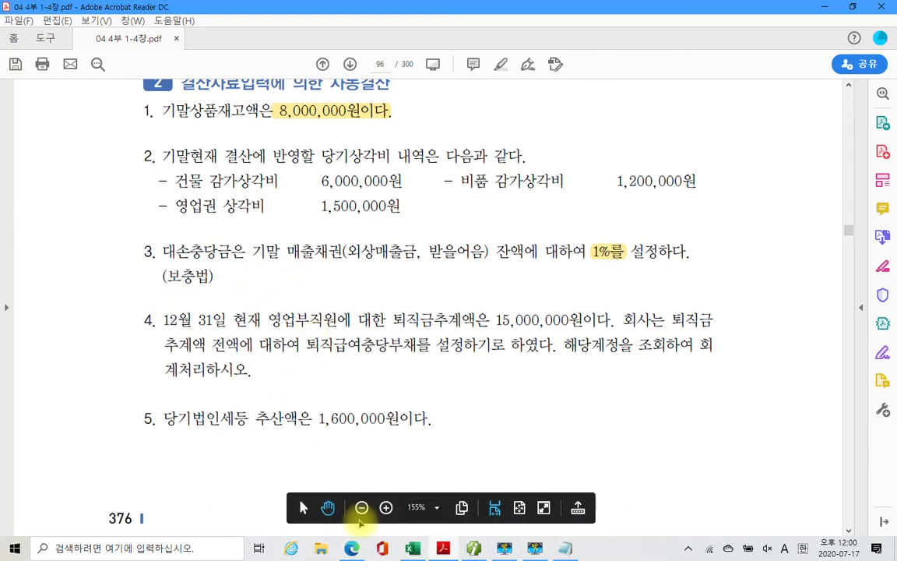
Step: Switch to the 더존 iPlus accounting program, open the 합계잔액시산표 for December 31, 2020 and select the 외상매출금 account
click(472, 546)
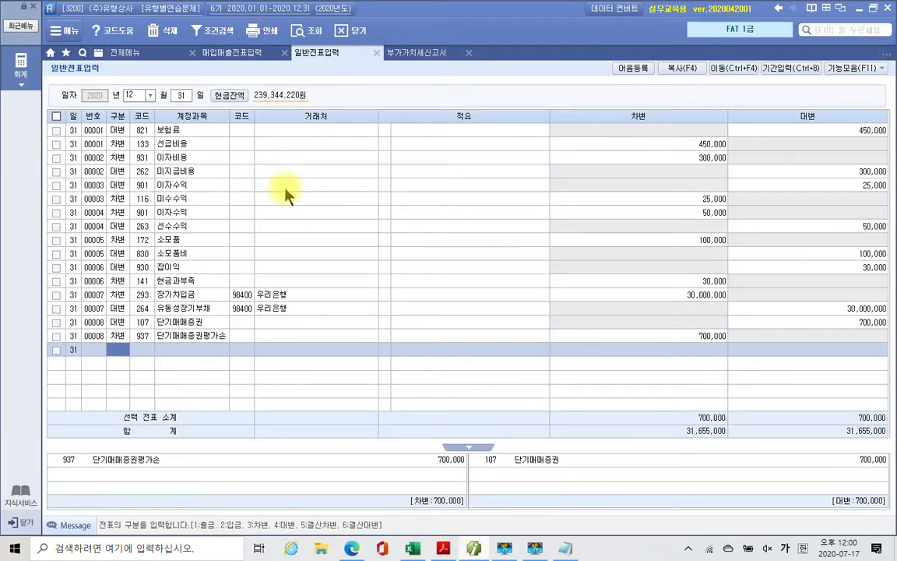
click(139, 51)
click(257, 144)
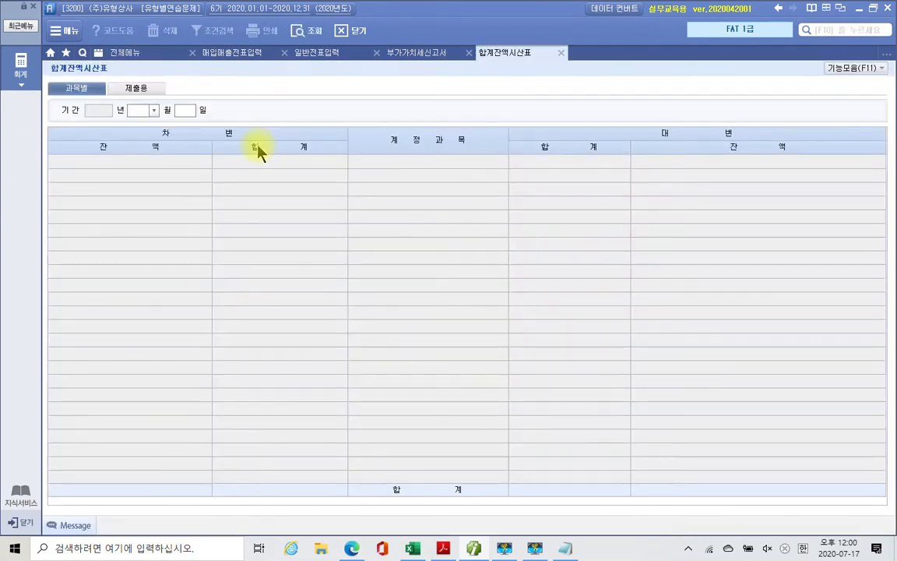
key(Return)
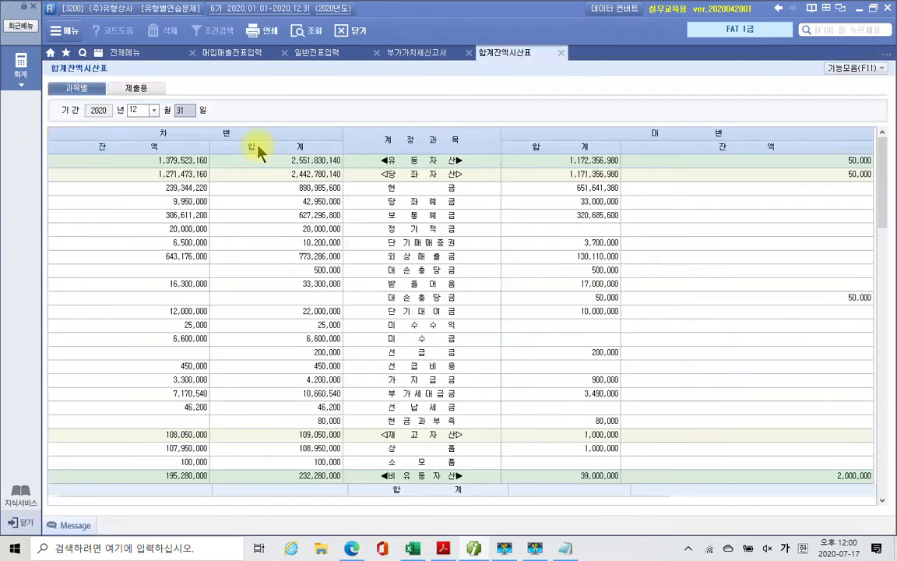
click(402, 254)
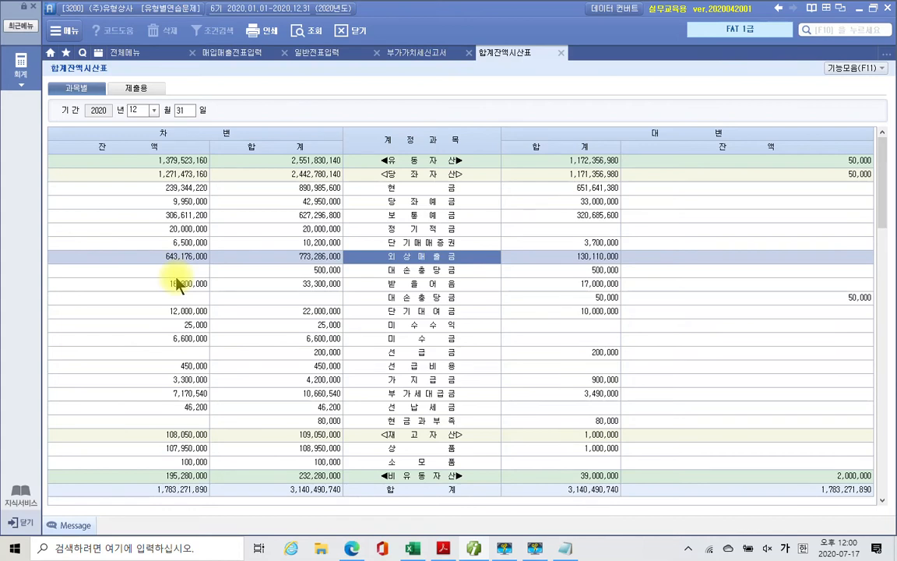
Step: Open the Windows calculator beside the trial balance and enter 6,431,760 as 1% of the 외상매출금 balance
click(14, 547)
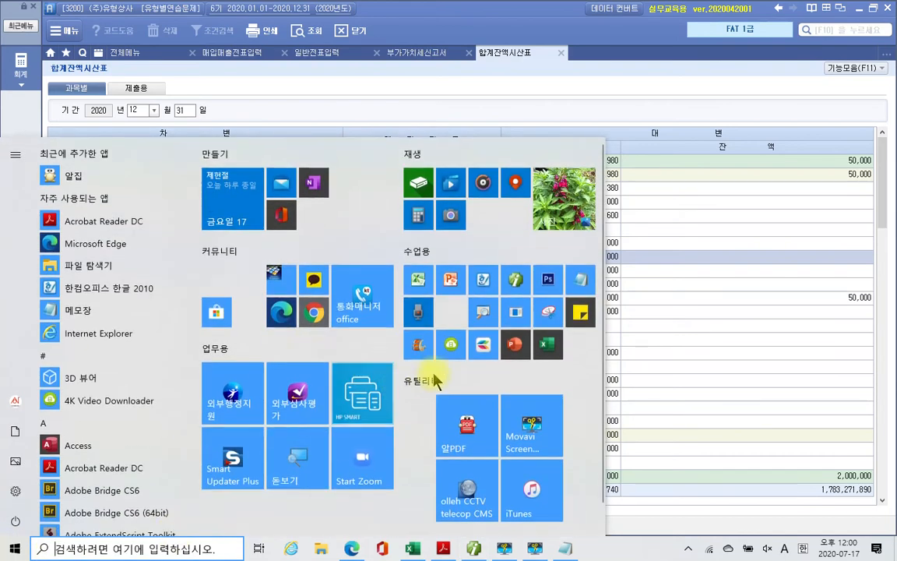
click(422, 210)
drag(388, 42, 662, 47)
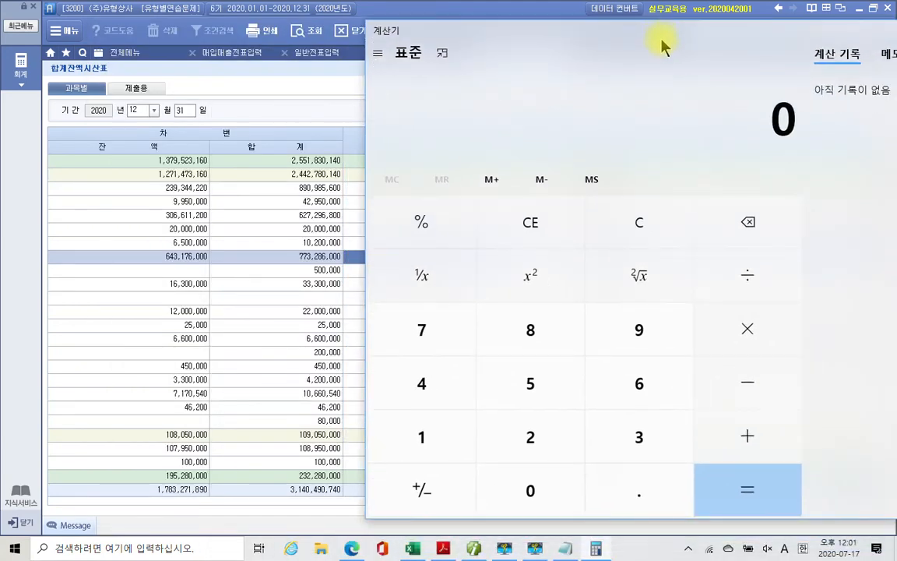
text(6,431,7)
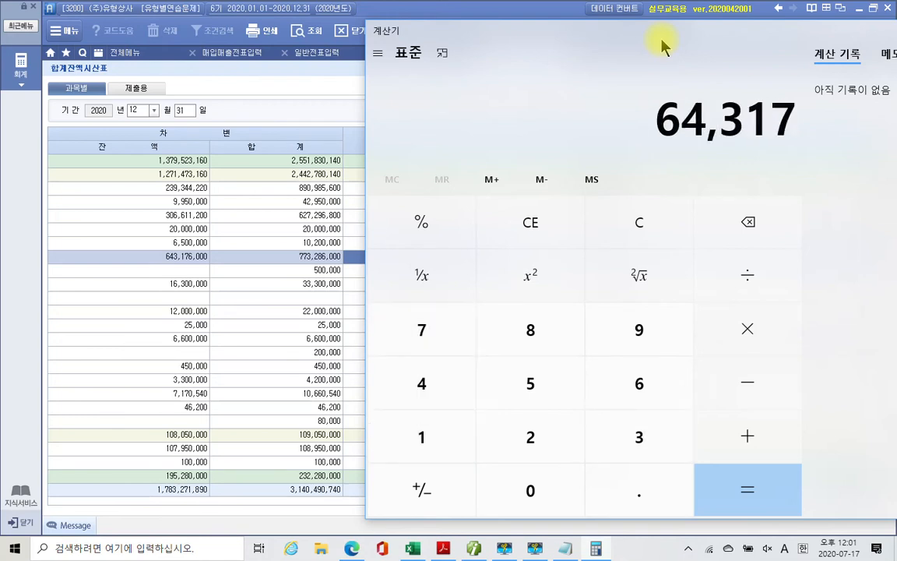
text(6)
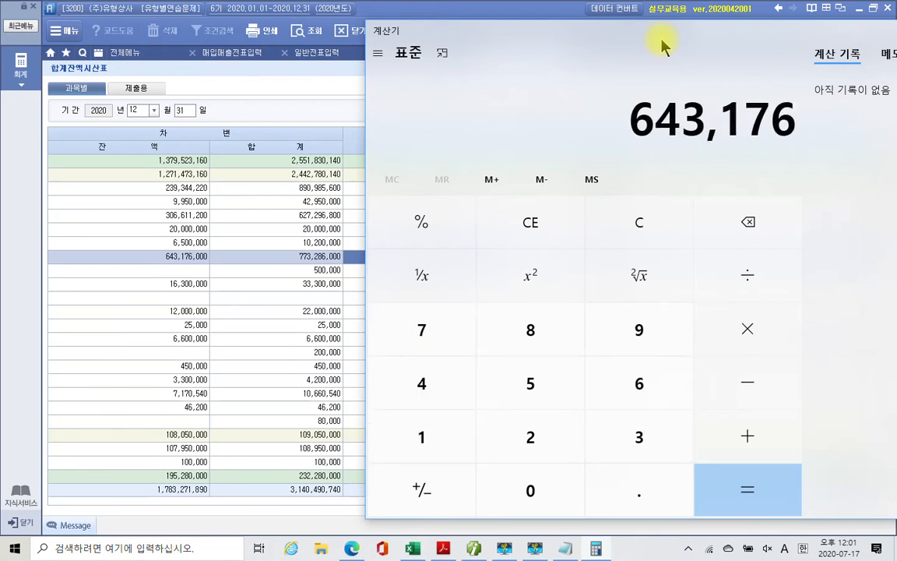
text(0)
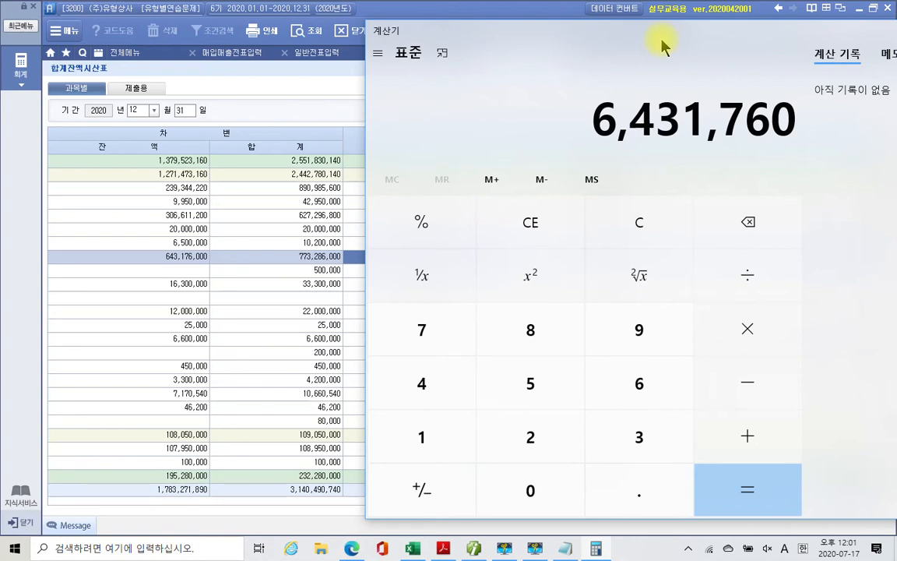
drag(661, 46, 183, 167)
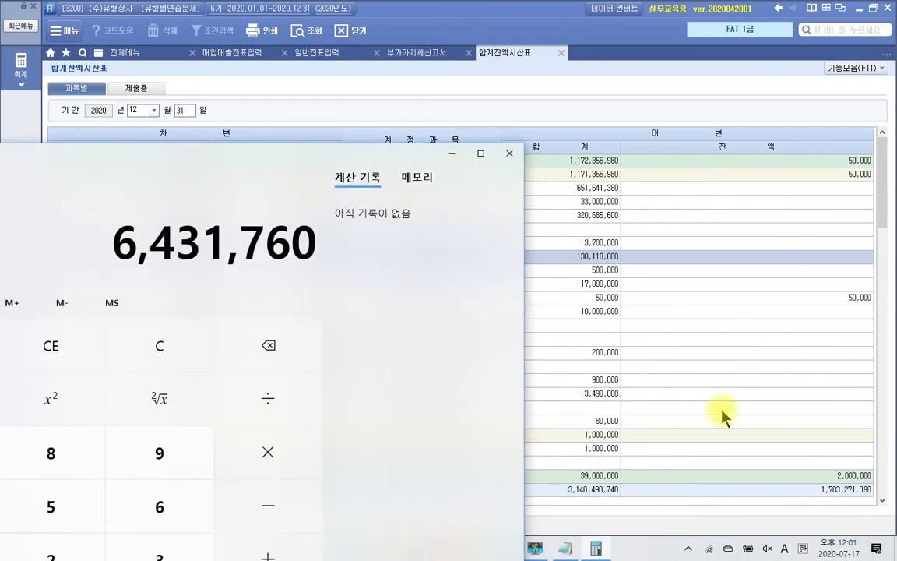
Step: Examine the debit and credit totals and balances of 외상매출금 and its 대손충당금 in the trial balance
click(687, 507)
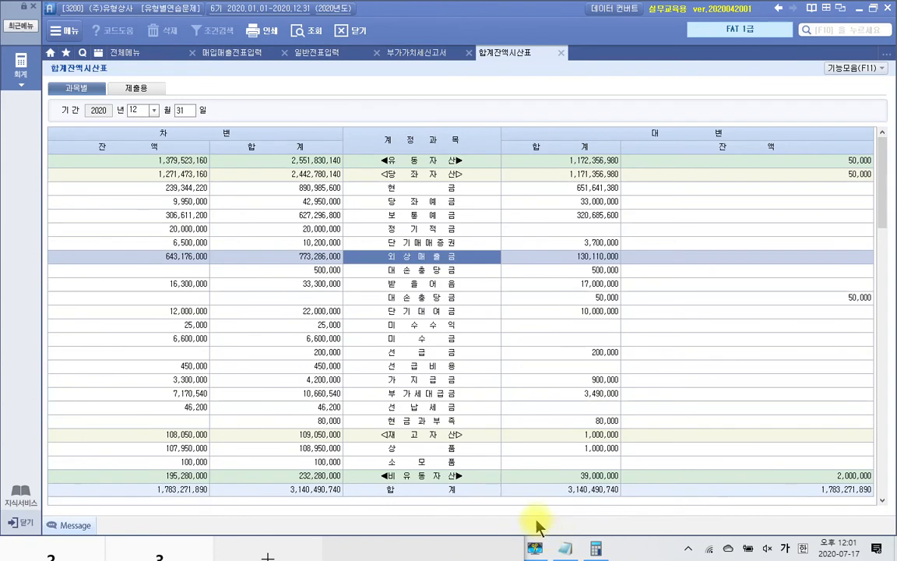
click(688, 258)
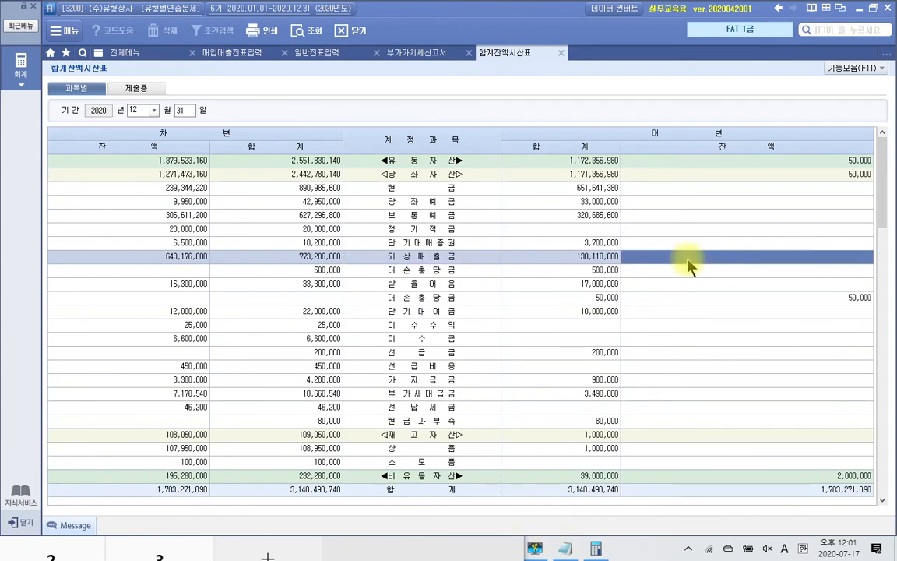
click(687, 273)
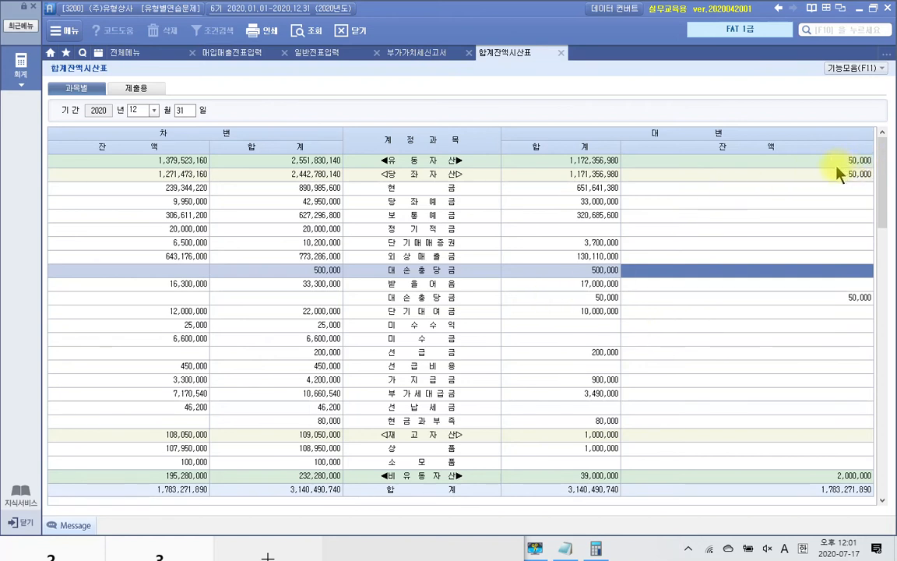
click(433, 257)
click(420, 270)
click(686, 271)
drag(620, 146, 686, 151)
click(319, 270)
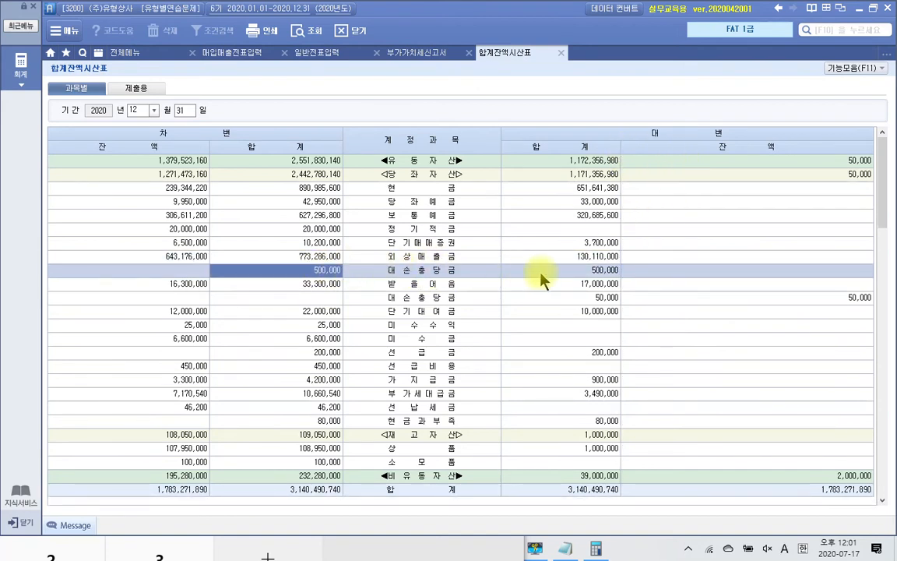
click(578, 271)
click(782, 273)
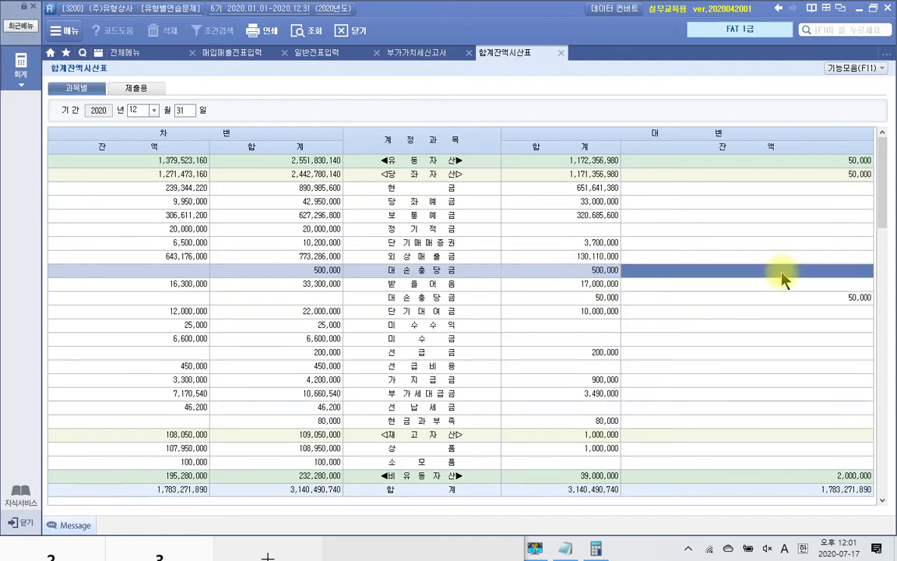
click(275, 259)
click(190, 256)
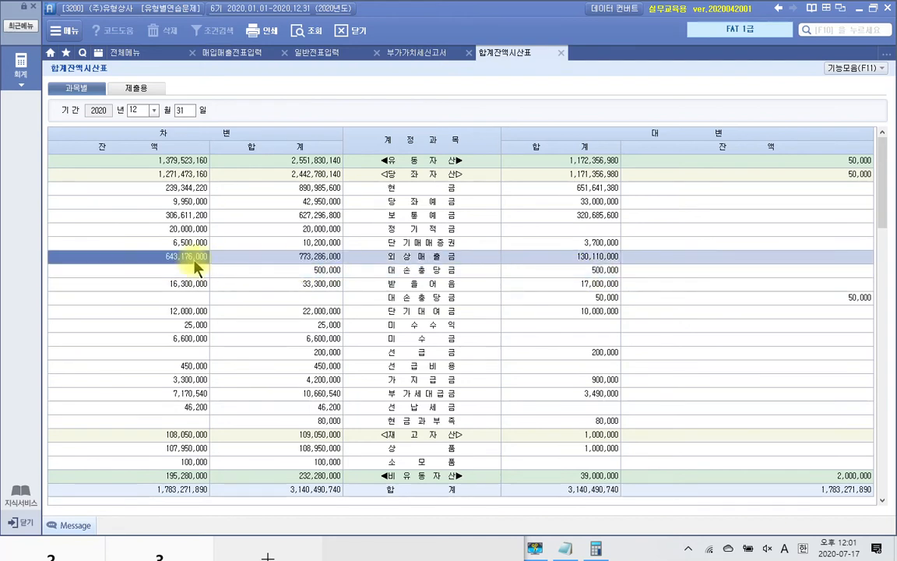
Step: Bring back the calculator, outline the 6,431,760 amount with a red rectangle, clear the outline and minimize the calculator
click(596, 549)
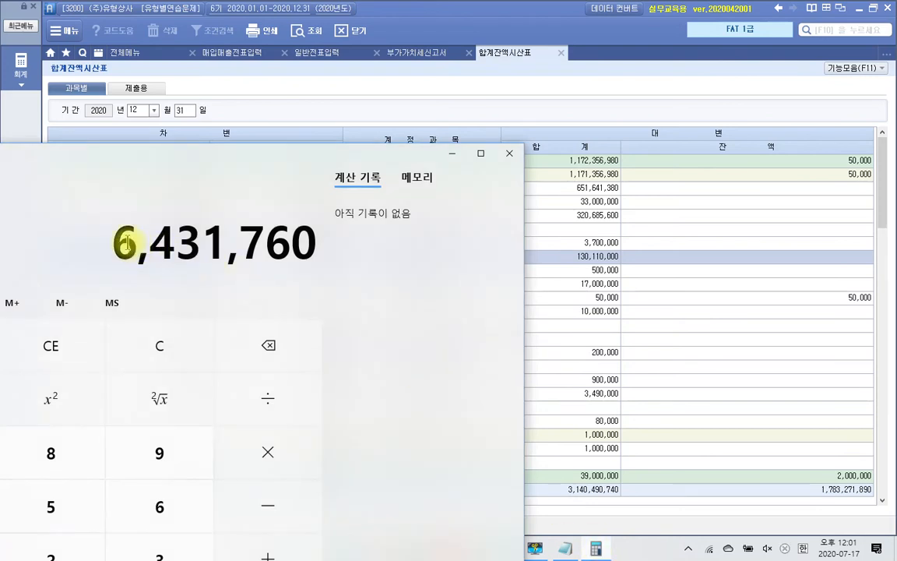
drag(88, 207, 381, 294)
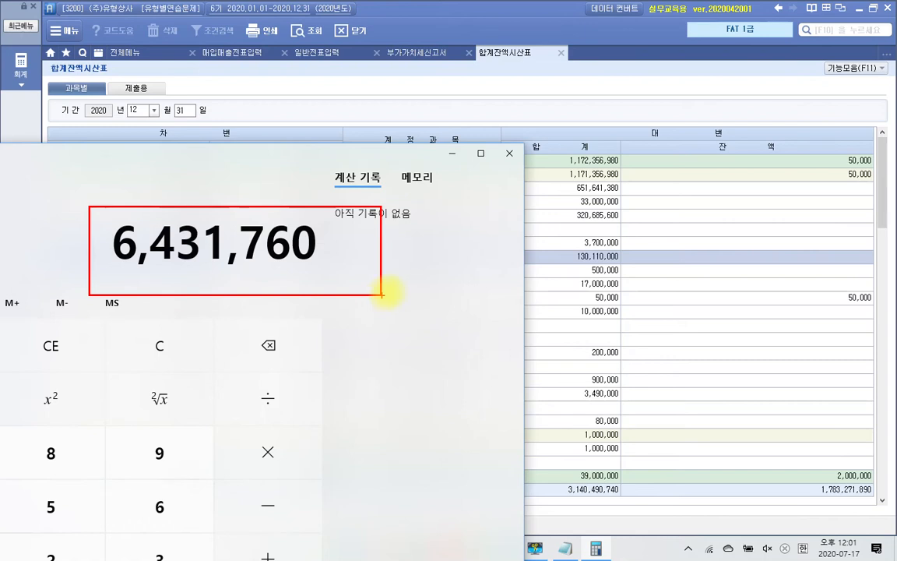
key(Escape)
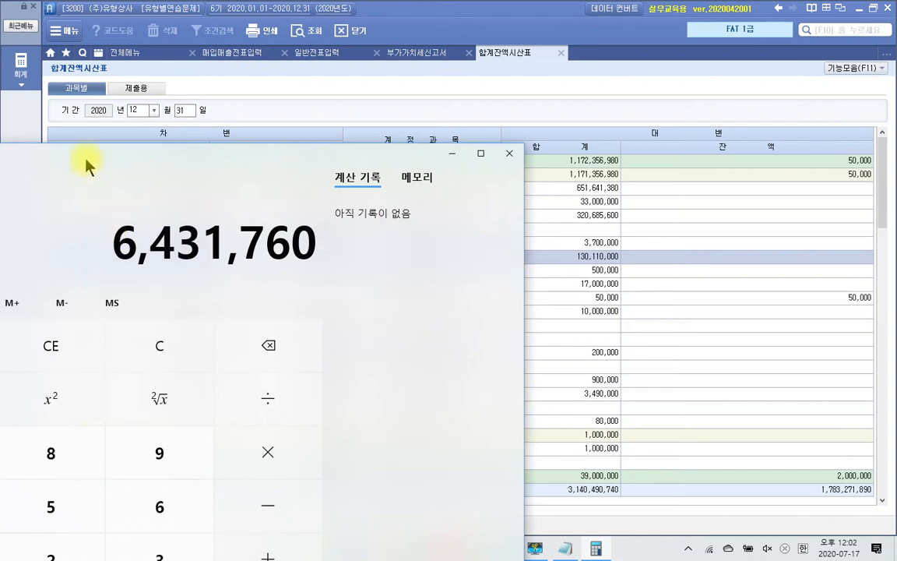
click(457, 158)
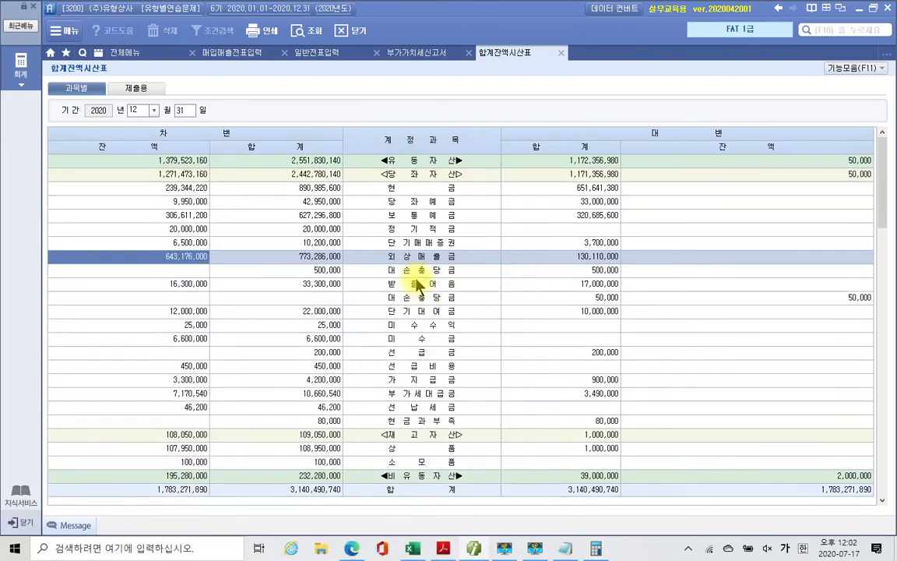
Step: Select 받을어음 in the trial balance and calculate its allowance top-up in the calculator as 163,000 minus 50,000, minimizing the calculator when done
click(410, 286)
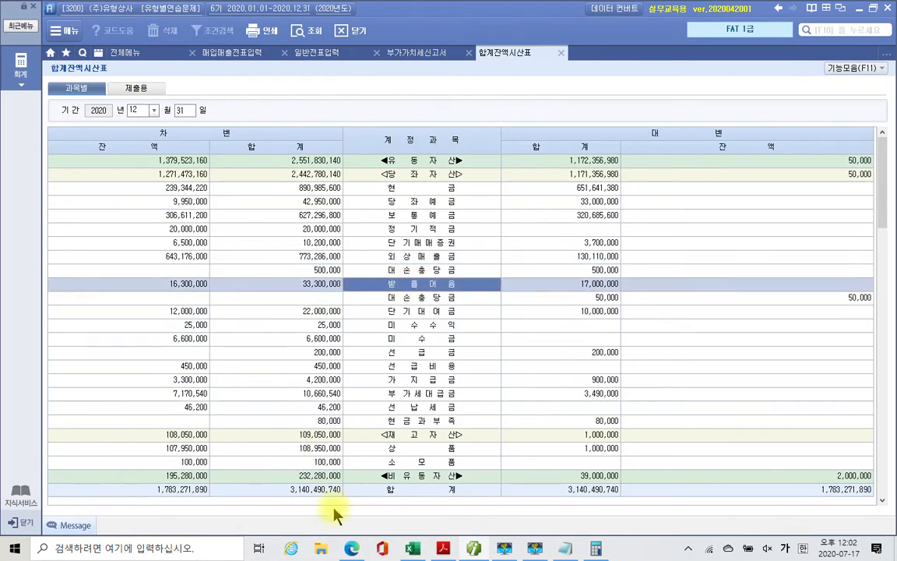
mouse_move(478, 553)
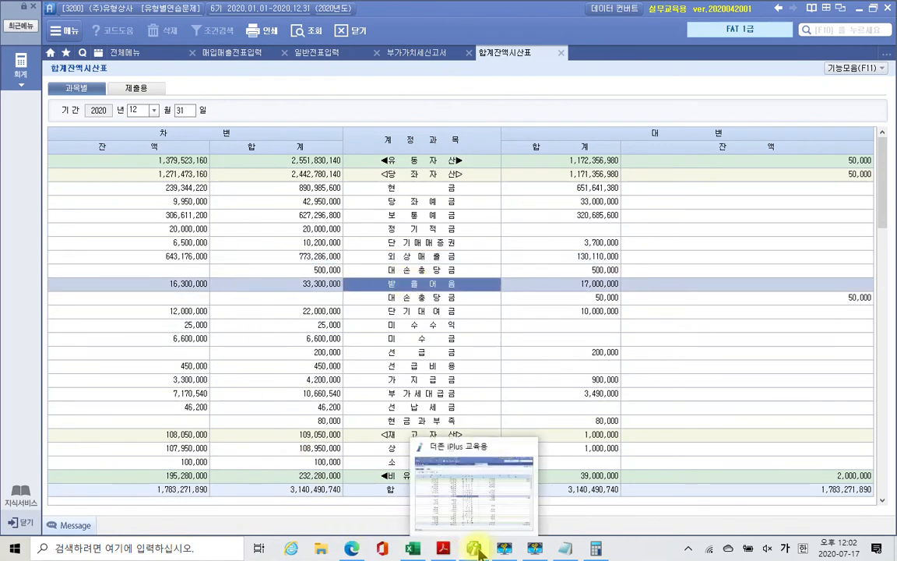
click(596, 548)
drag(313, 160, 863, 131)
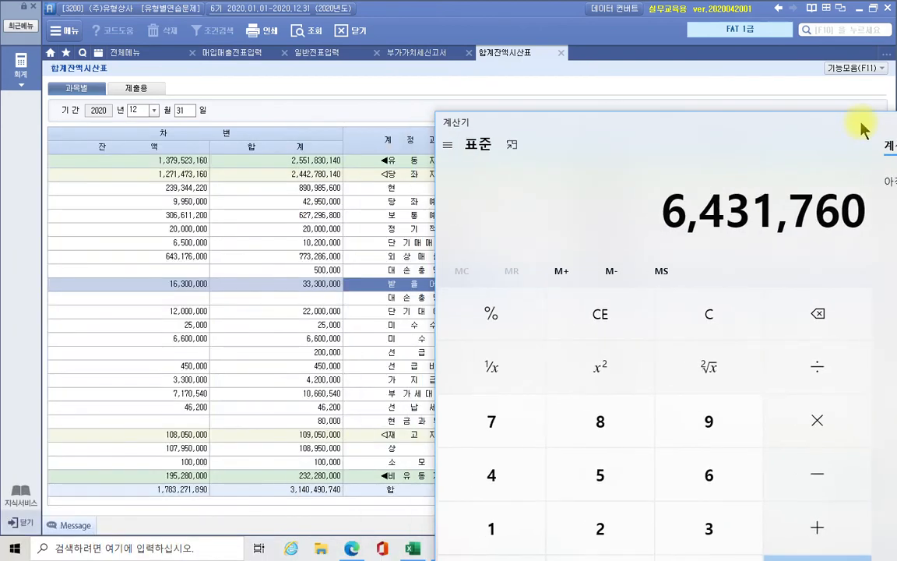
click(699, 333)
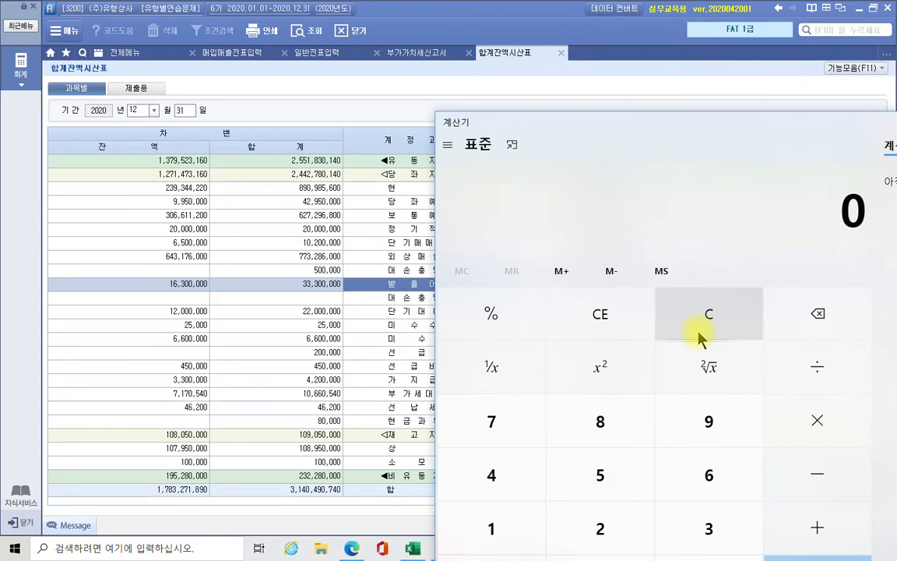
text(163)
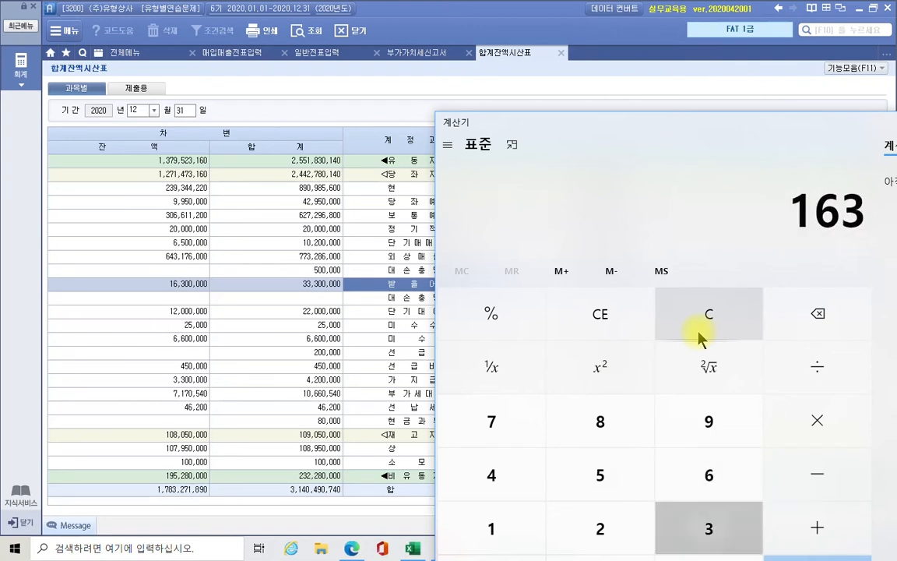
text(,000)
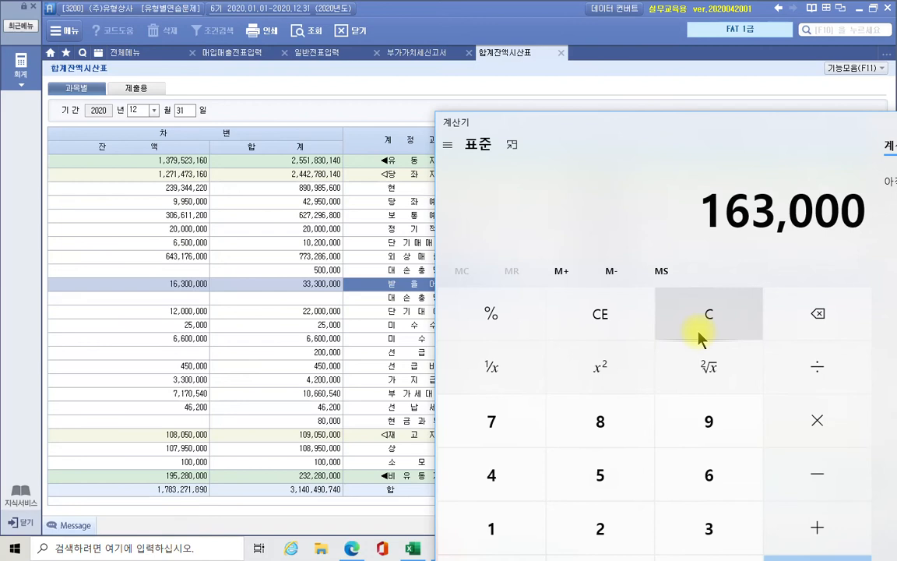
key(minus)
text(50000)
key(Return)
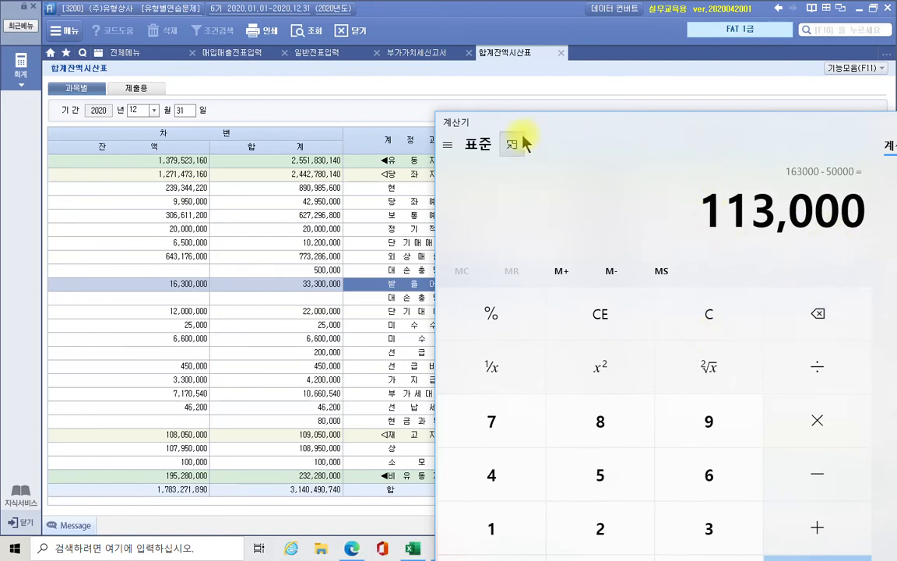
drag(694, 130, 454, 132)
click(752, 125)
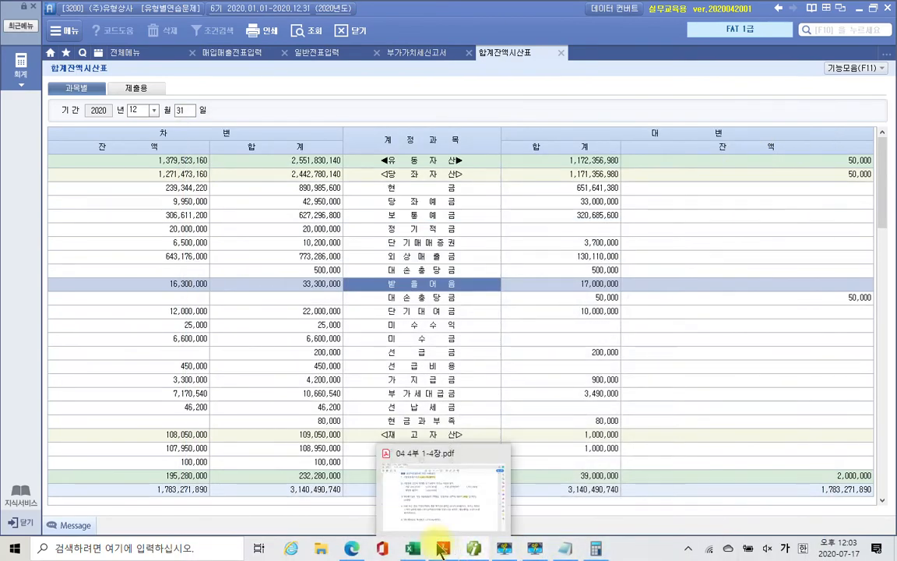
Step: Read problem 4 in the PDF textbook and look up the 퇴직급여충당부채 account in the accounting program's trial balance
click(443, 521)
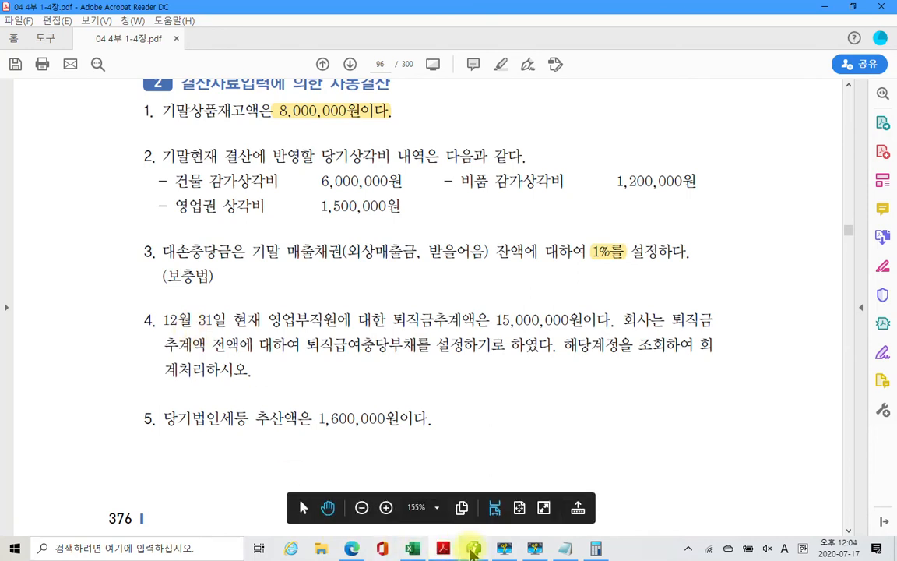
click(473, 549)
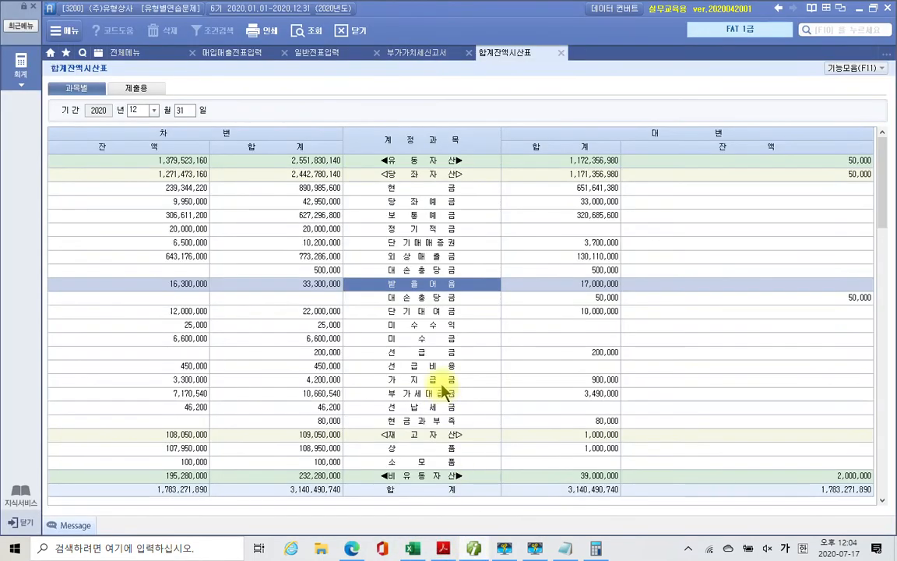
click(413, 435)
scroll(414, 441, down, 6)
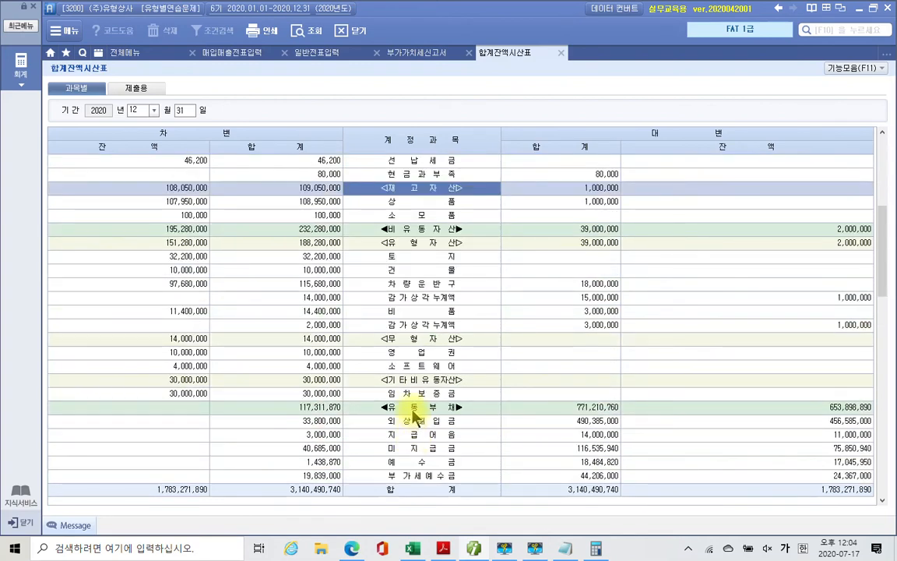
scroll(415, 420, down, 3)
scroll(415, 418, down, 6)
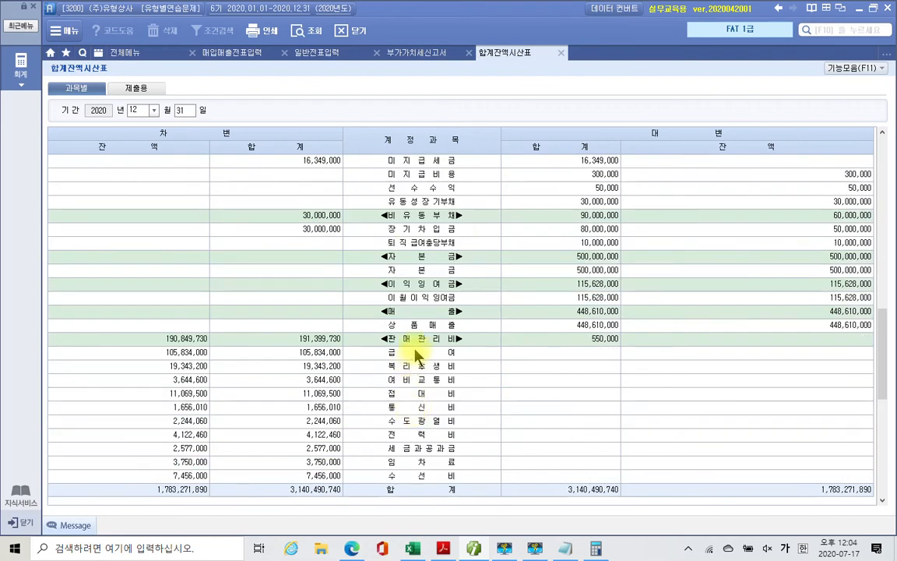
click(427, 245)
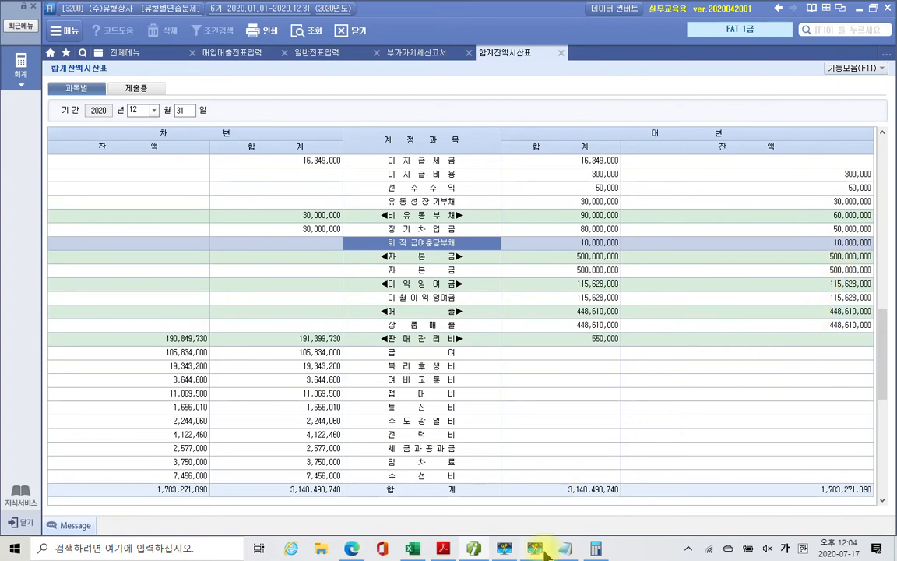
Step: Switch to the PDF textbook and read problem 5 on the 당기법인세등 estimate
mouse_move(469, 553)
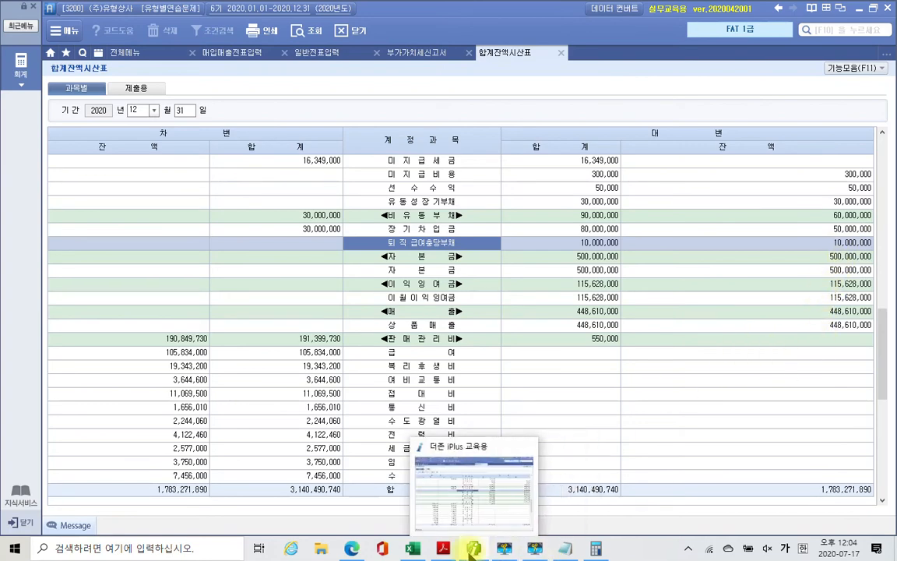
click(443, 548)
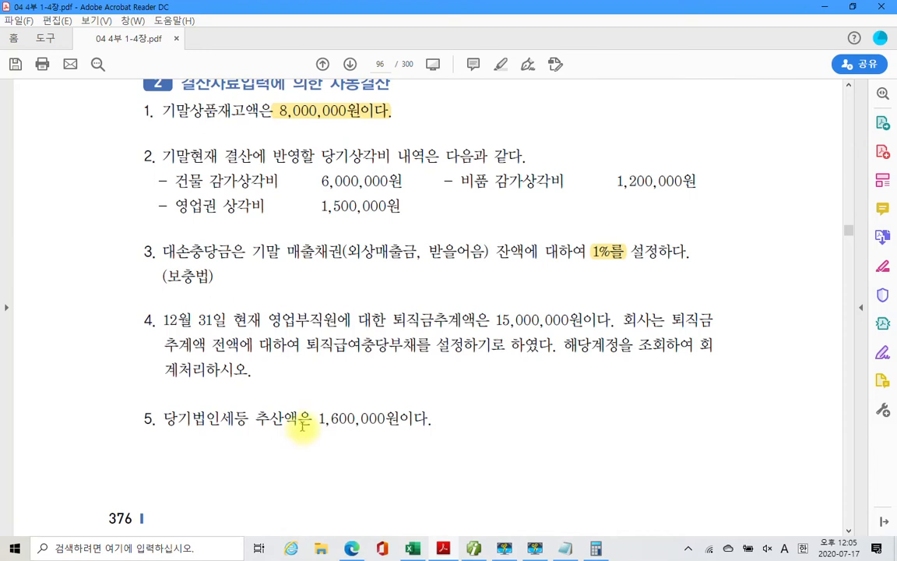
Step: Switch to the accounting program's trial balance, find the 선납세금 account and outline its debit balance with a red rectangle
click(474, 547)
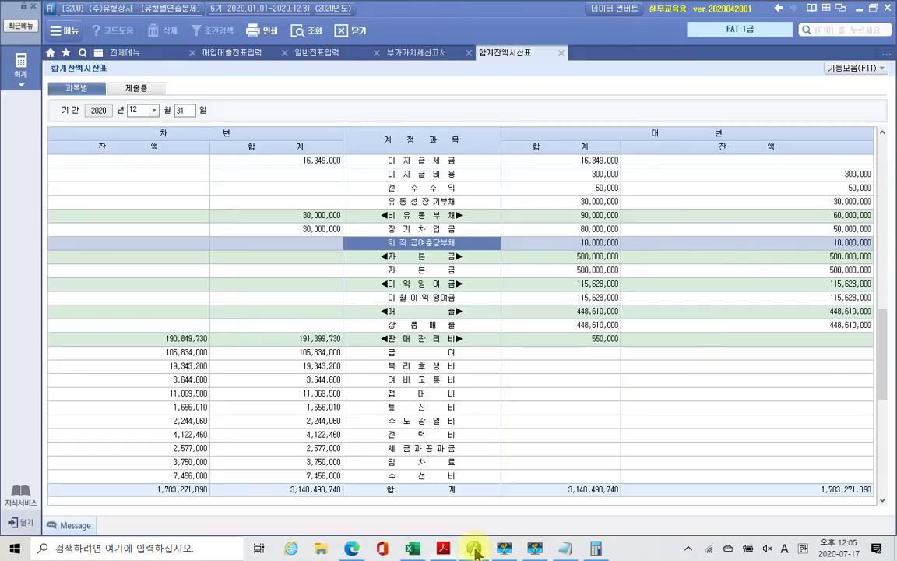
scroll(487, 381, up, 8)
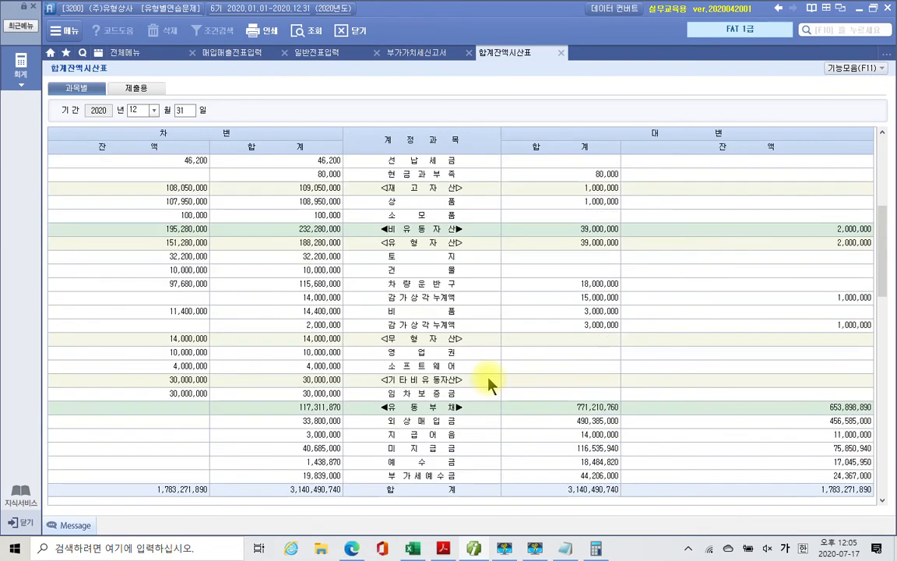
scroll(489, 384, up, 6)
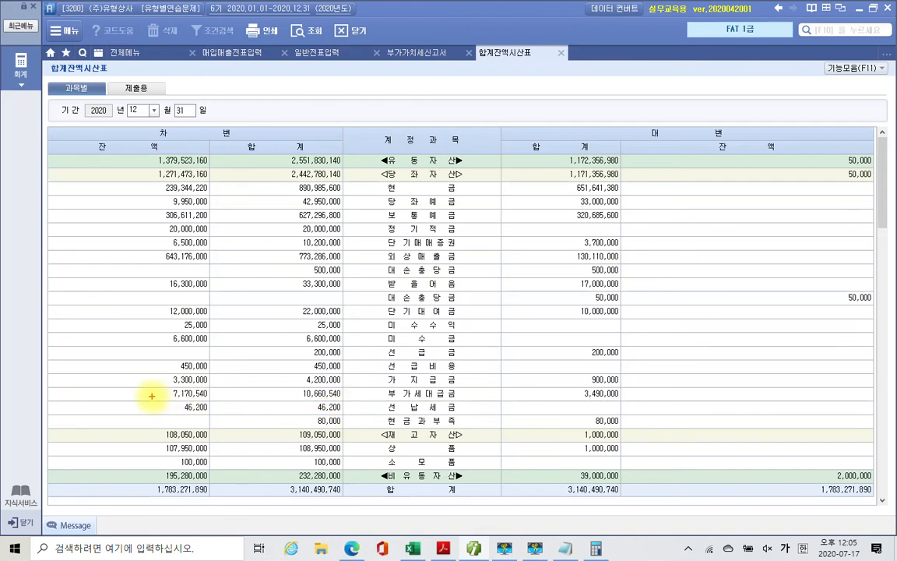
drag(146, 400, 251, 419)
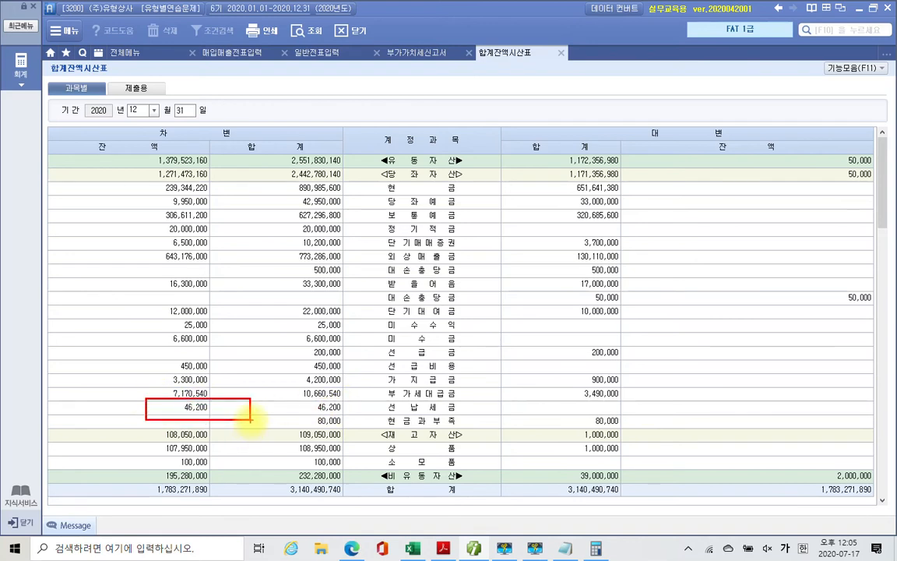
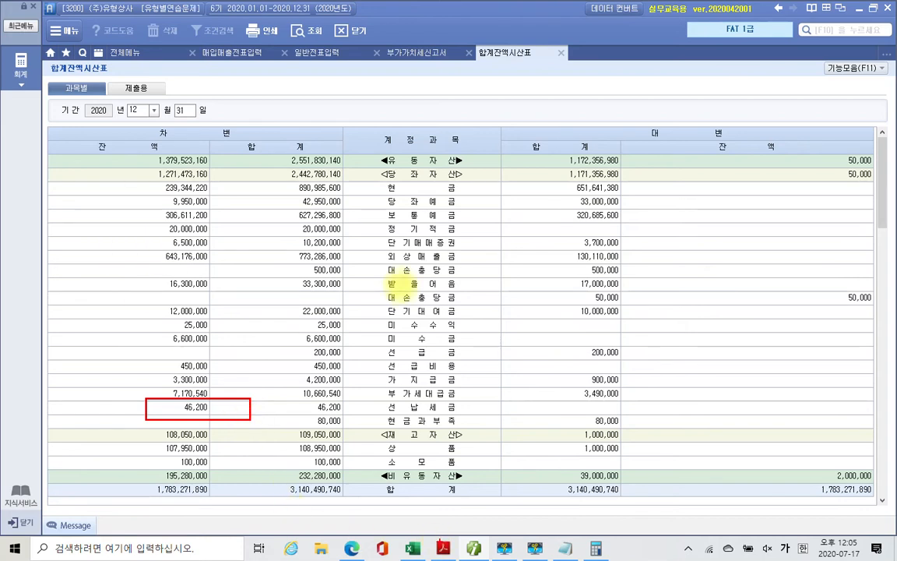
Step: Check the tax estimate in the PDF textbook, calculate 1,600,000 minus 46,200 in the calculator, and close the calculator
click(442, 548)
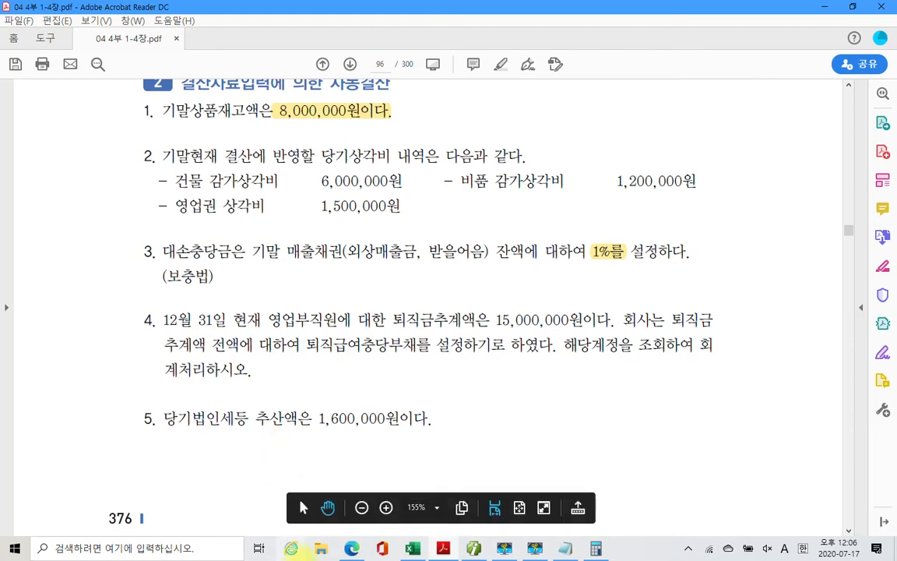
mouse_move(456, 549)
click(595, 549)
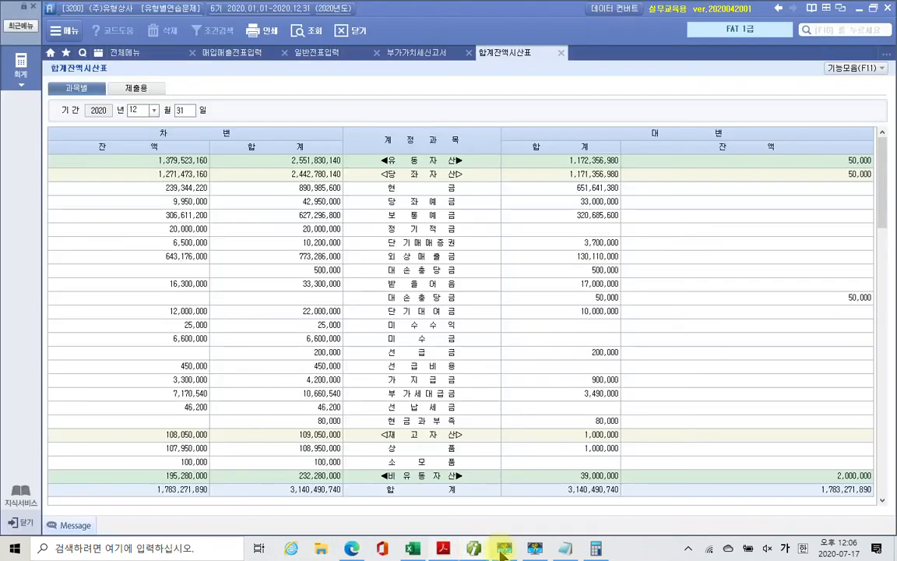
click(597, 550)
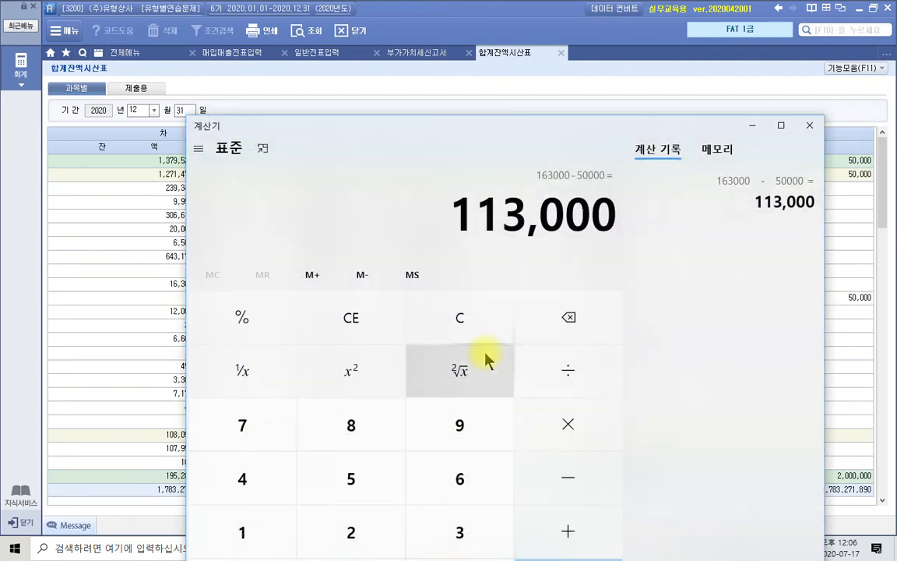
click(471, 332)
text(1600000 )
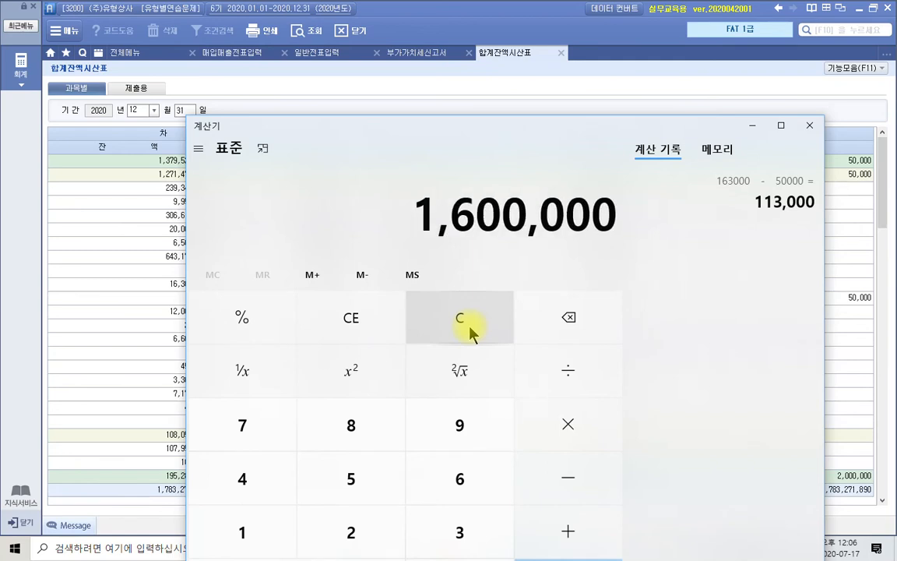
text(- 46)
text(200)
key(Return)
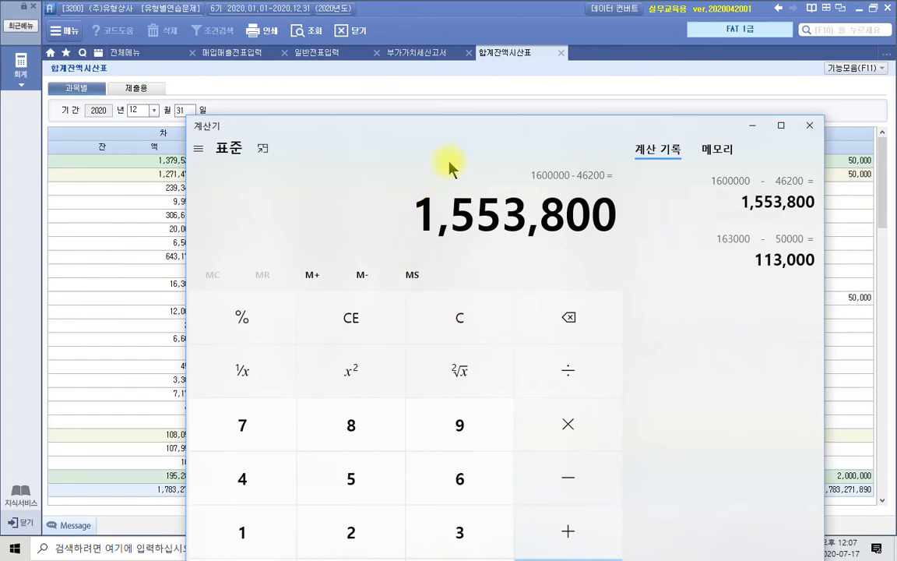
drag(446, 137, 399, 113)
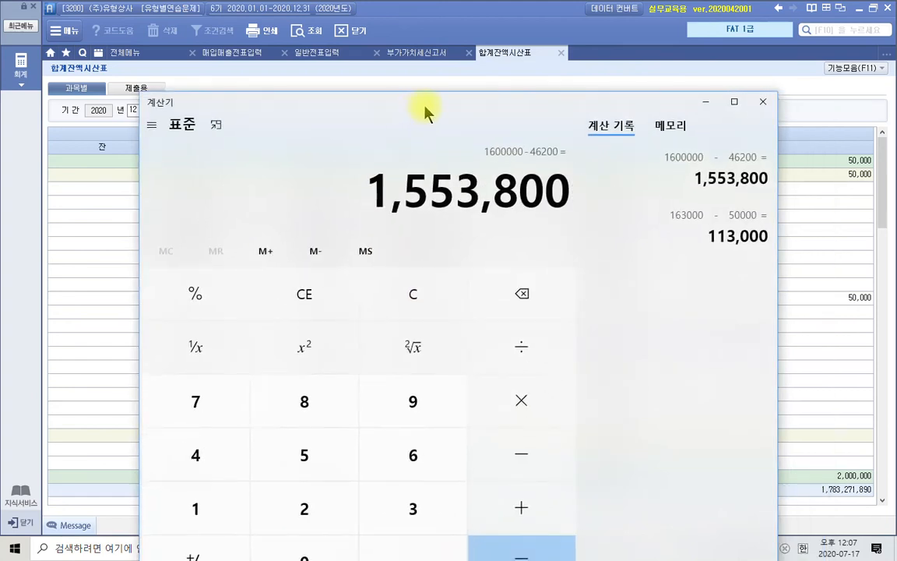
click(763, 102)
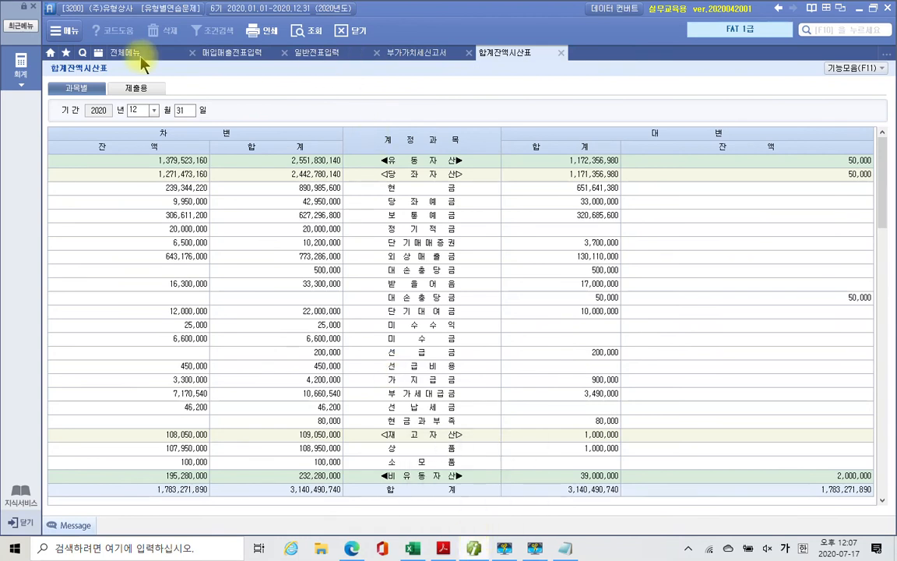
Step: Close 합계잔액시산표, 부가가치세신고서 without saving its data, 일반전표입력 and 매입매출전표입력, leaving only 전체메뉴 open
click(561, 52)
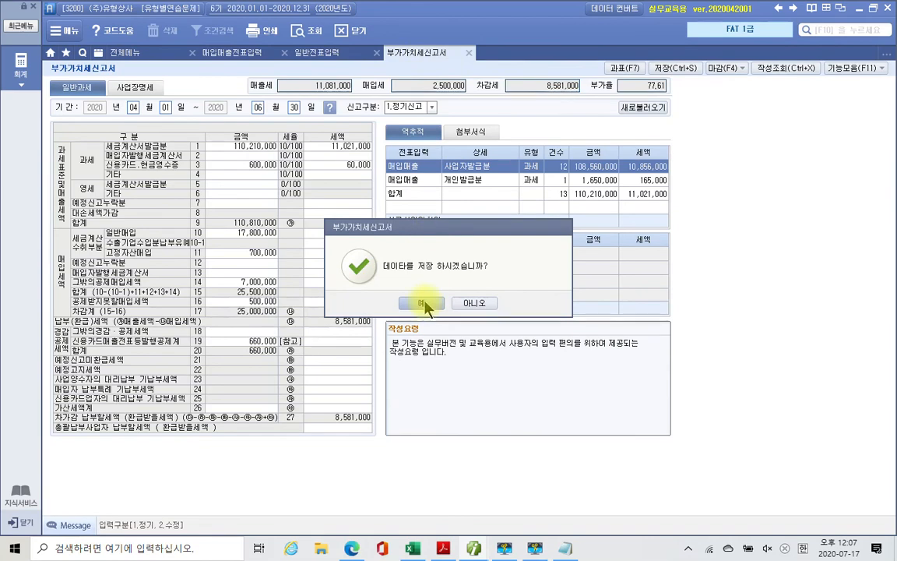
click(474, 303)
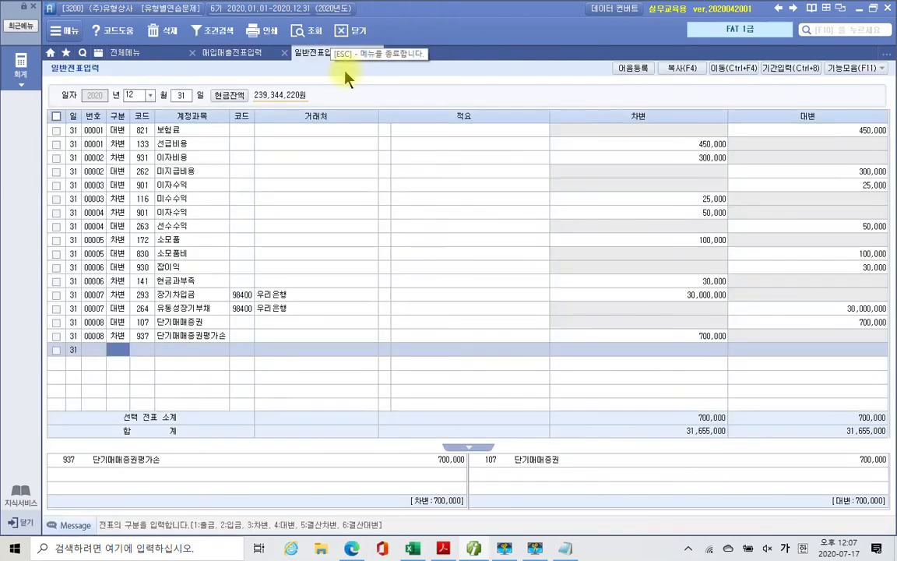
click(376, 52)
click(284, 52)
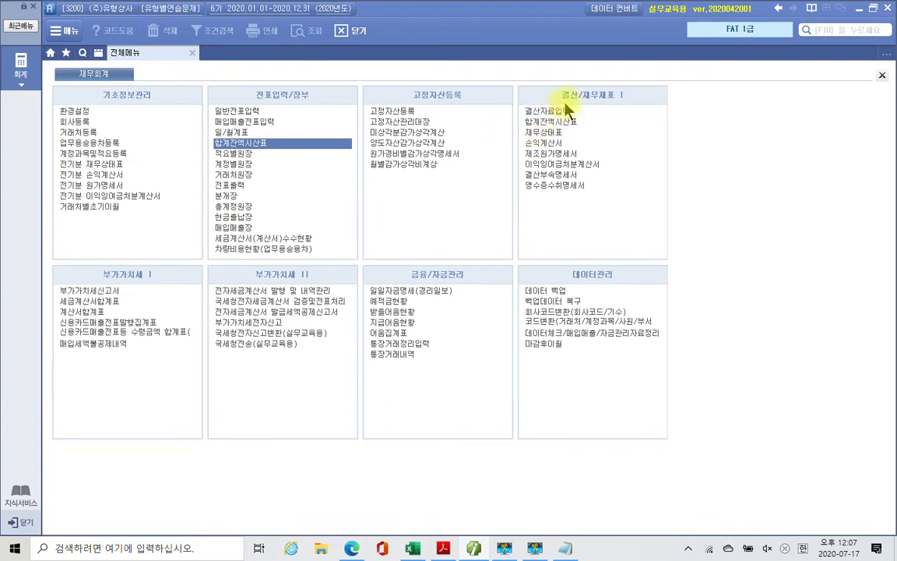
Step: Open 결산자료입력 for months 01 to 12 of 2020 and accept the 매출원가 및 경비선택 dialog without entering a code
click(554, 111)
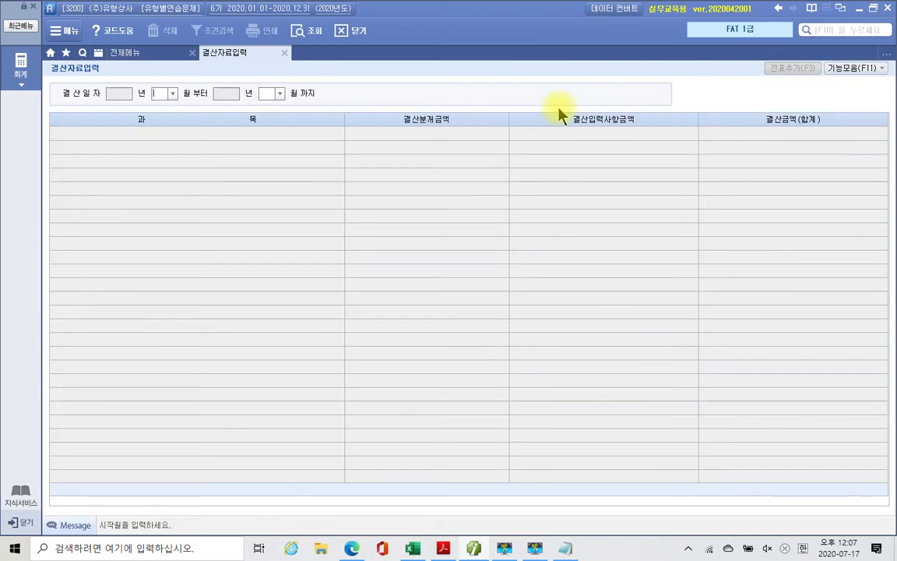
text(1)
key(Return)
text(12)
key(Return)
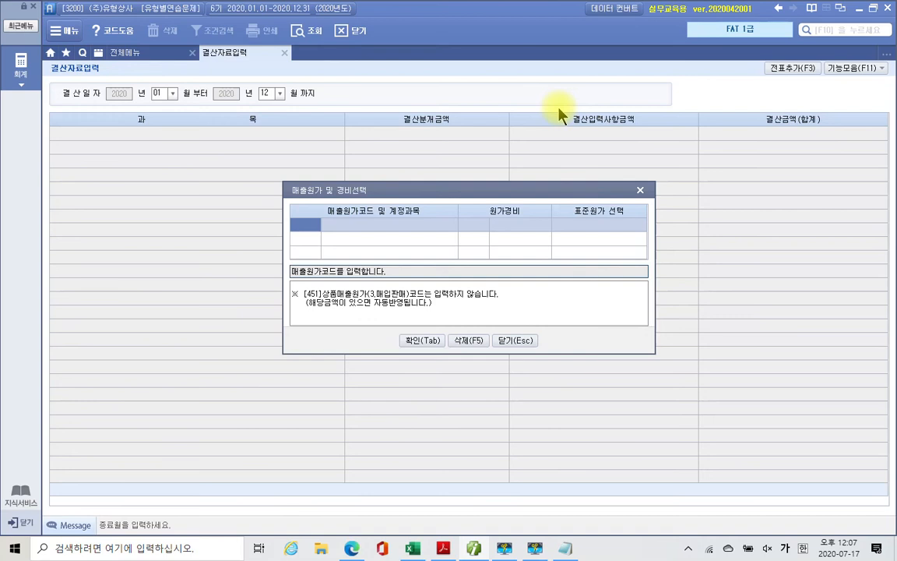
click(422, 340)
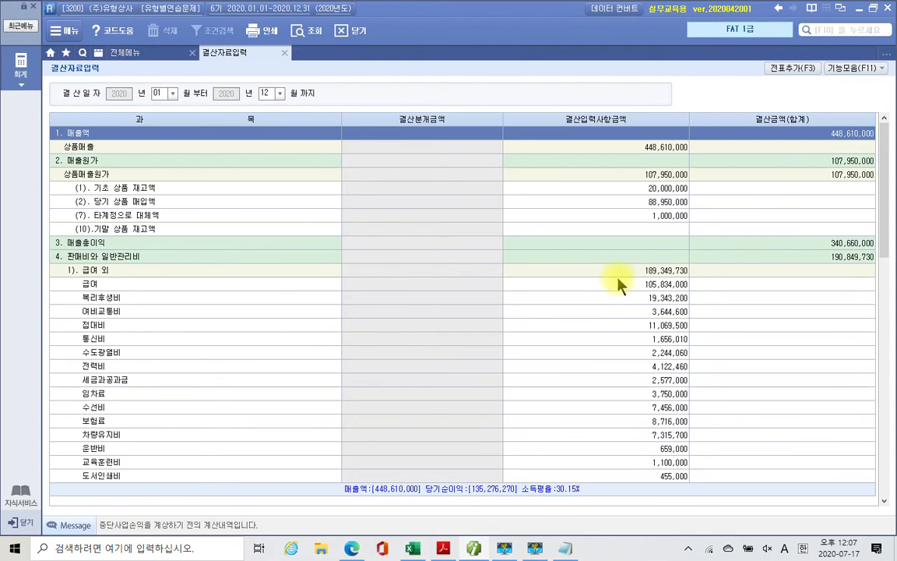
Step: Enter 8,000,000 as the 기말 상품 재고액 under 상품매출원가
click(627, 230)
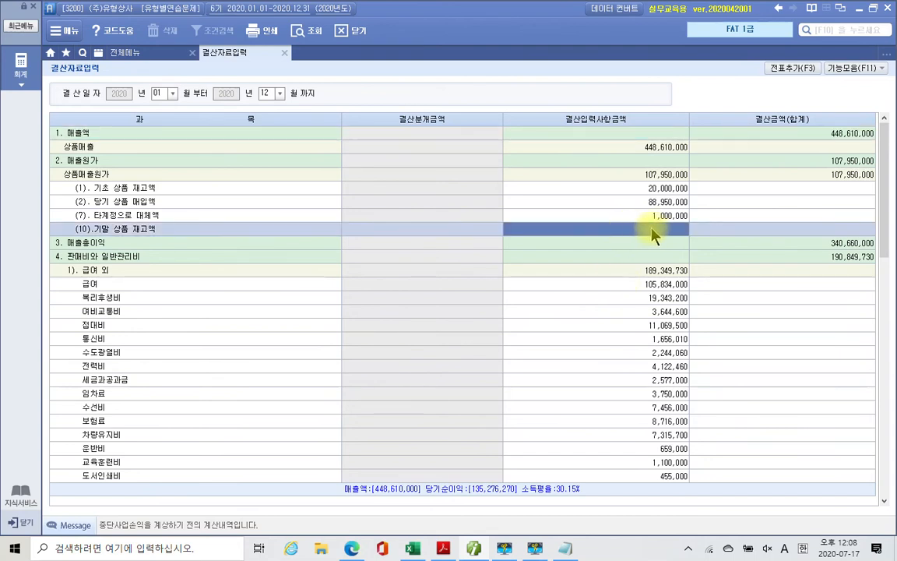
text(0000000)
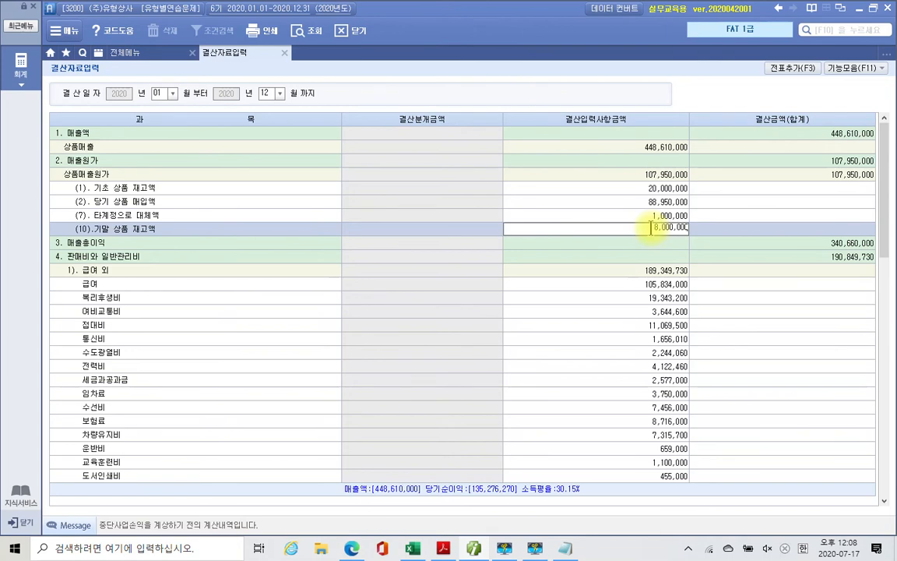
key(Return)
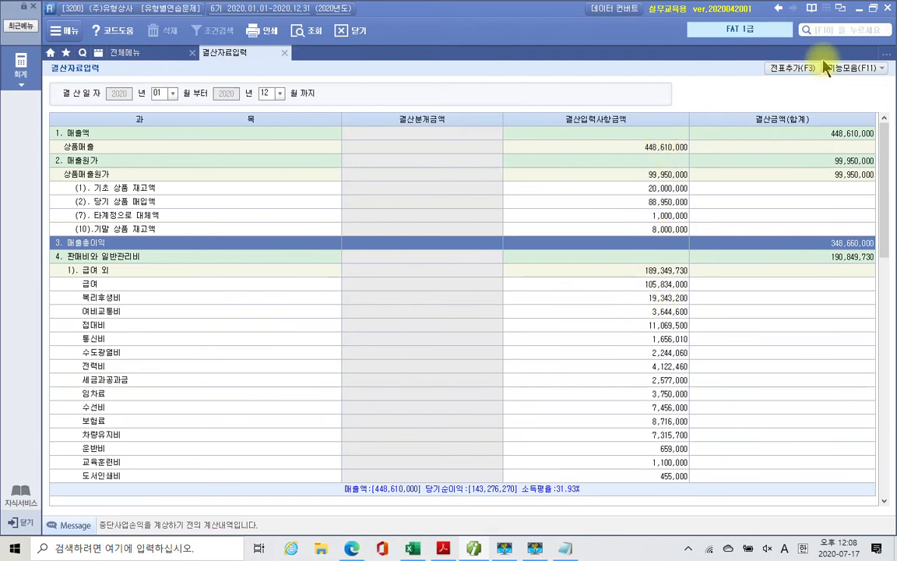
Step: Open the 감가상각반영 dialog, check its 유형자산 and 무형자산 lists, and close it without applying anything
click(862, 68)
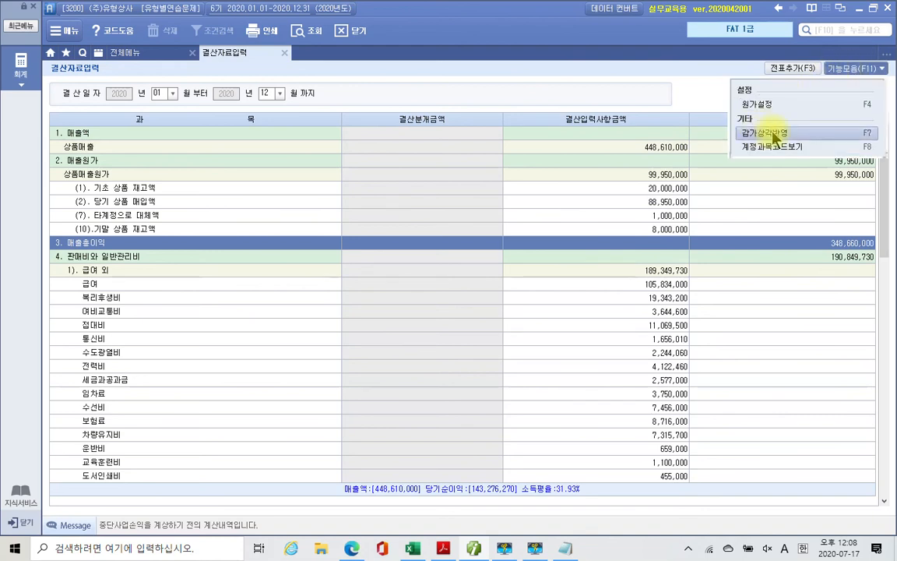
click(771, 134)
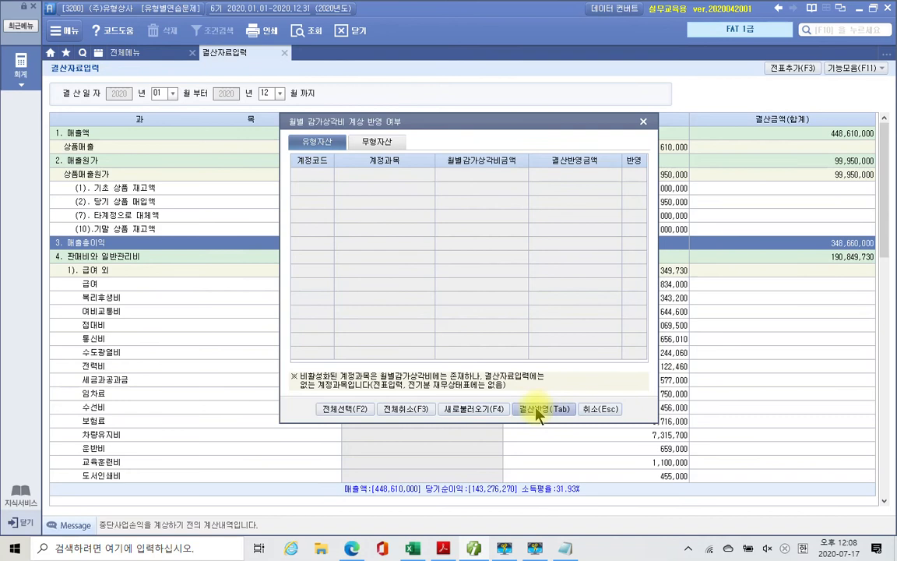
click(378, 147)
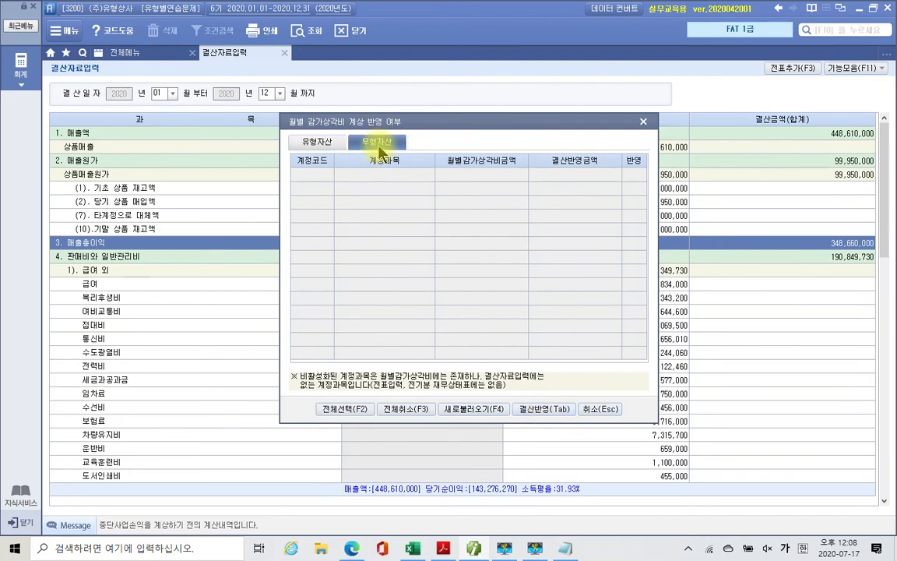
click(643, 122)
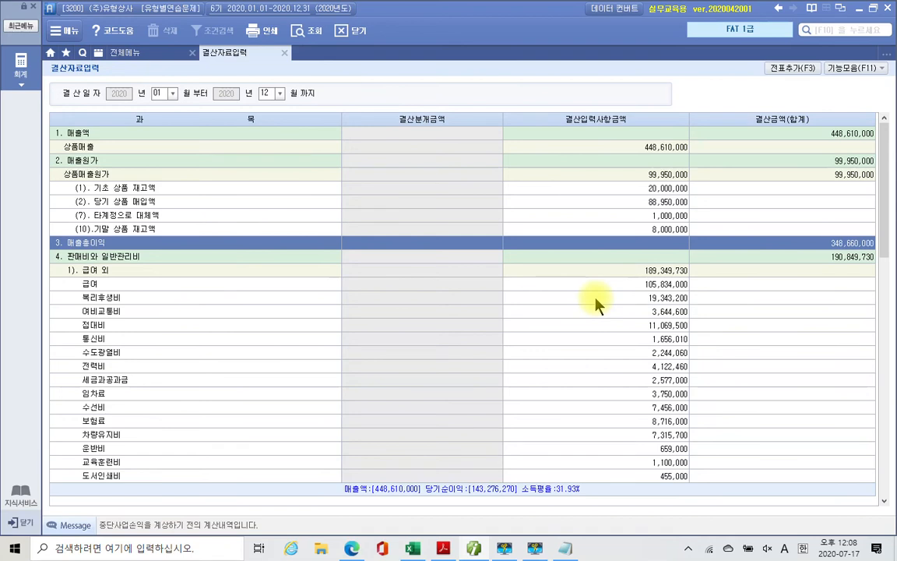
Step: Enter the 감가상각비 amounts: 6,000,000 for 건물 and 1,200,000 for 비품, leaving 차량운반구 blank
click(475, 350)
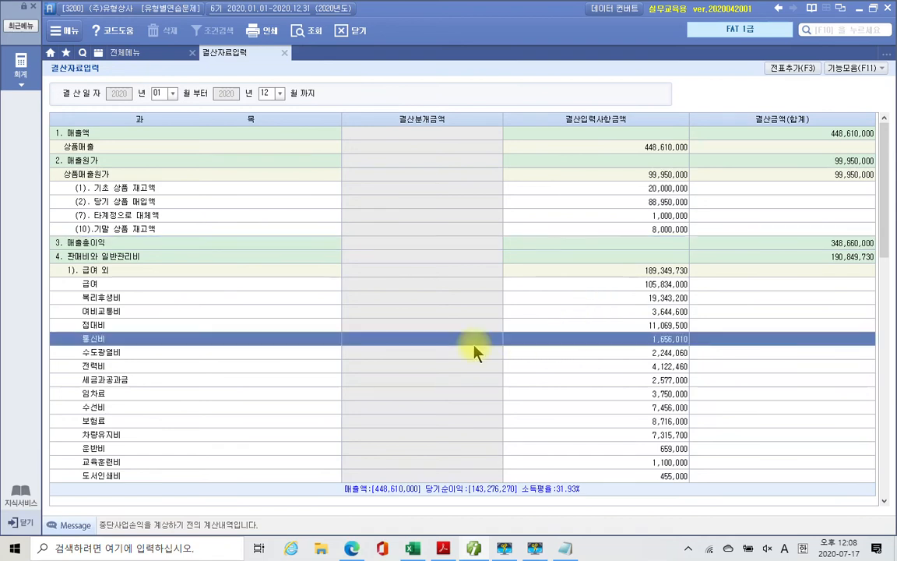
scroll(475, 352, down, 6)
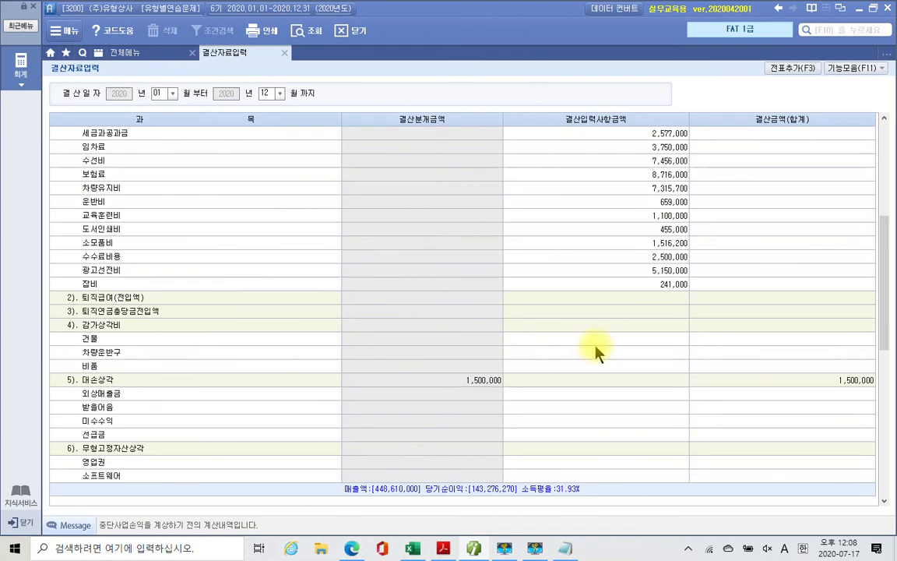
click(627, 341)
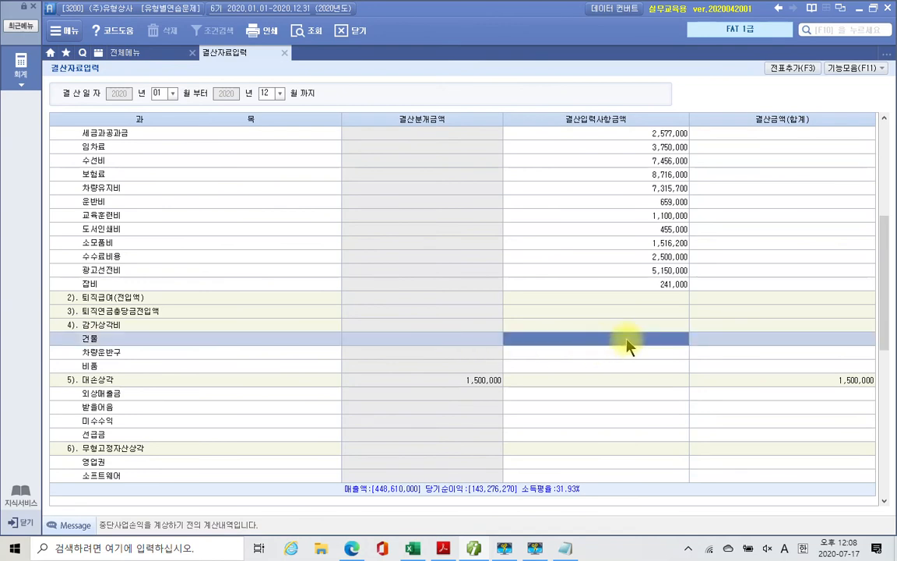
text(6000000)
key(Return)
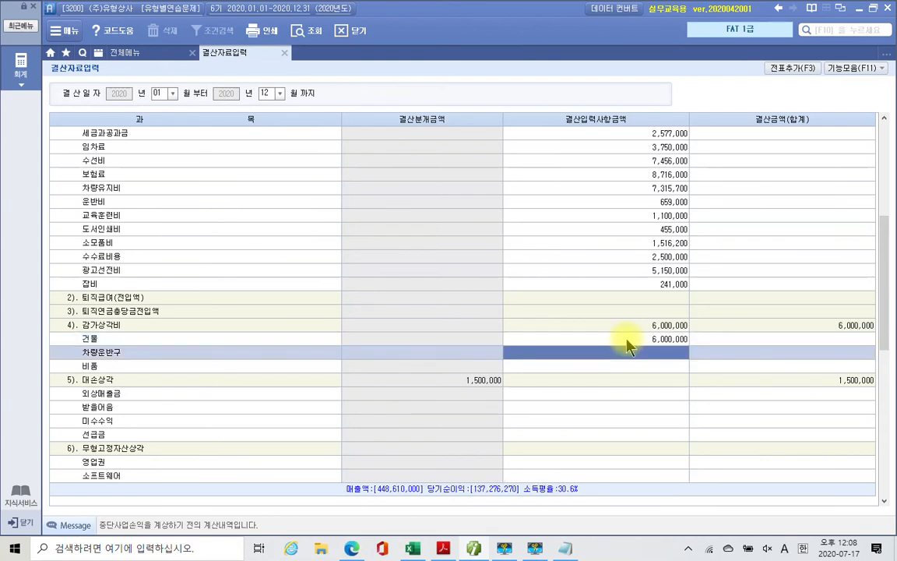
key(Return)
text(1200000)
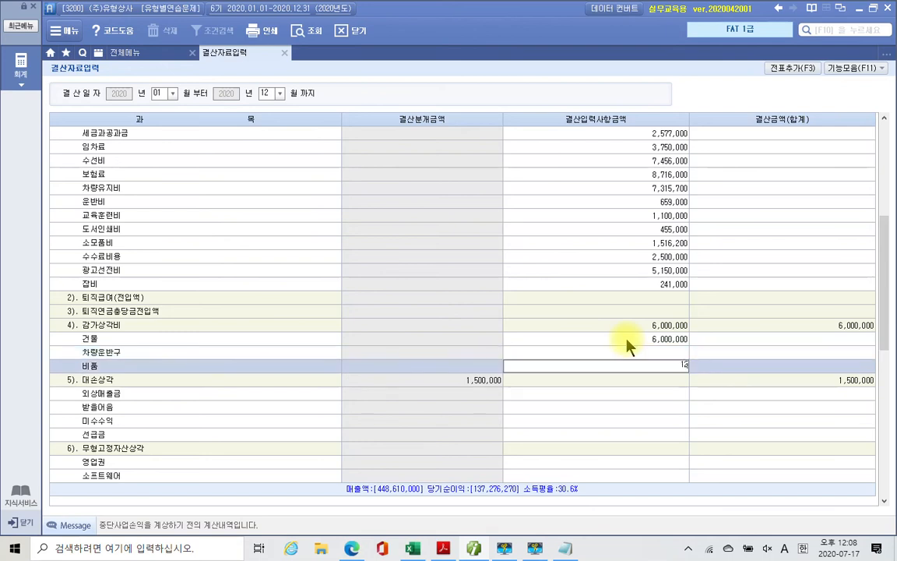
key(Return)
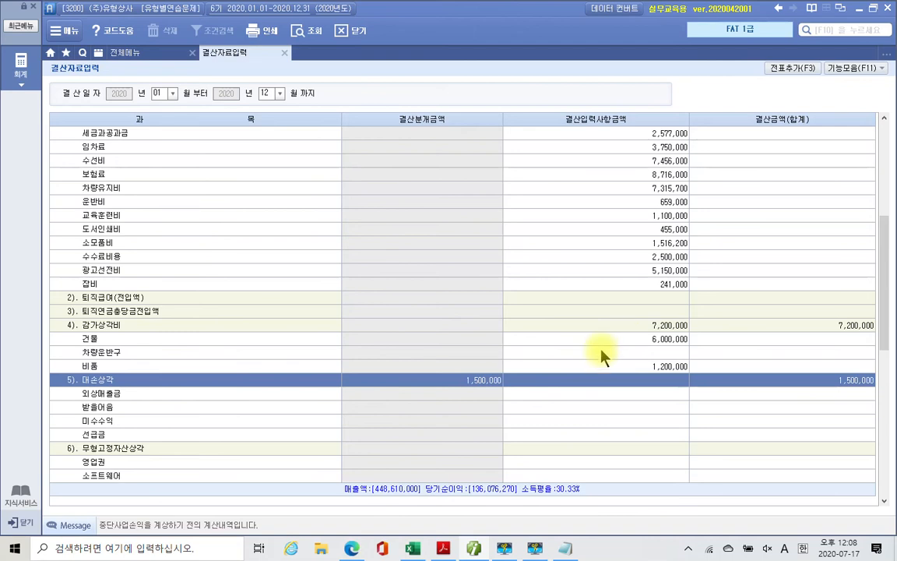
Step: Enter 1,500,000 for 영업권 under 무형고정자산상각
click(623, 462)
scroll(623, 463, down, 3)
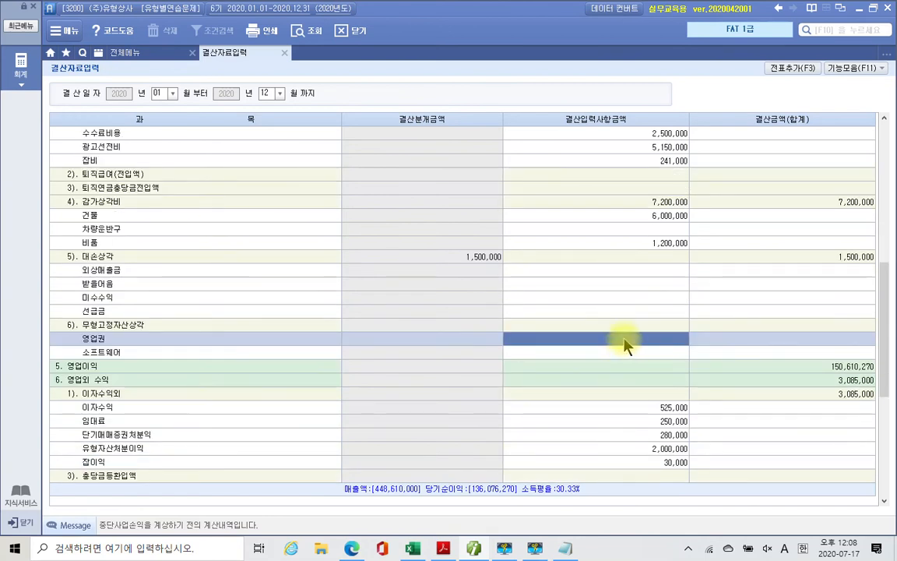
text(1,500,000)
key(Return)
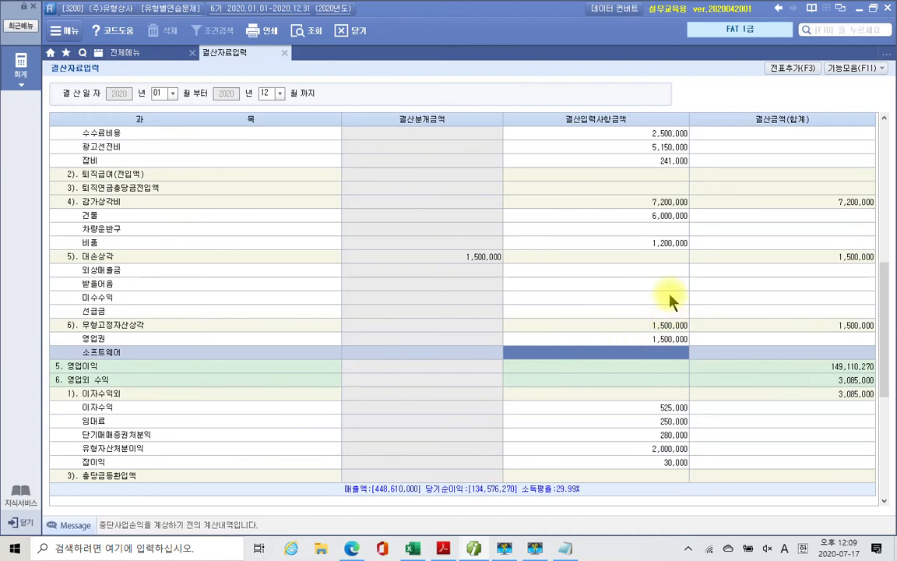
Step: Enter 6,431,760 for 외상매출금 under 대손상각
click(660, 272)
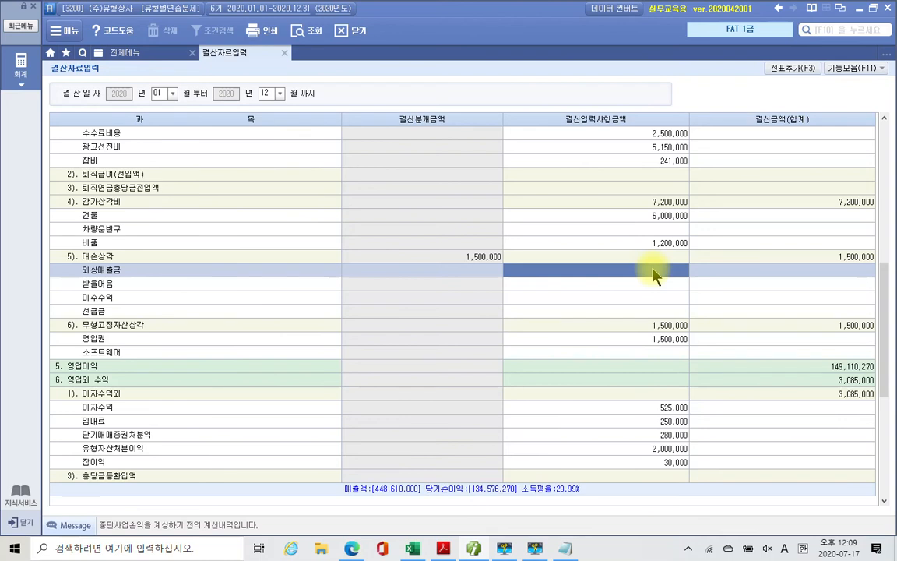
text(6,431,760)
key(Return)
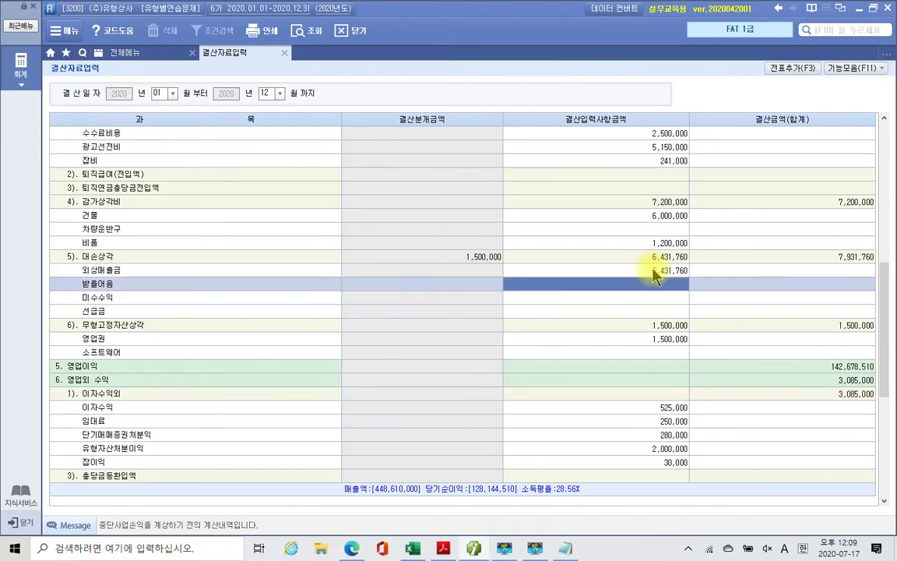
Step: Enter 113,000 for 받을어음 under 대손상각
text(1130000)
key(Return)
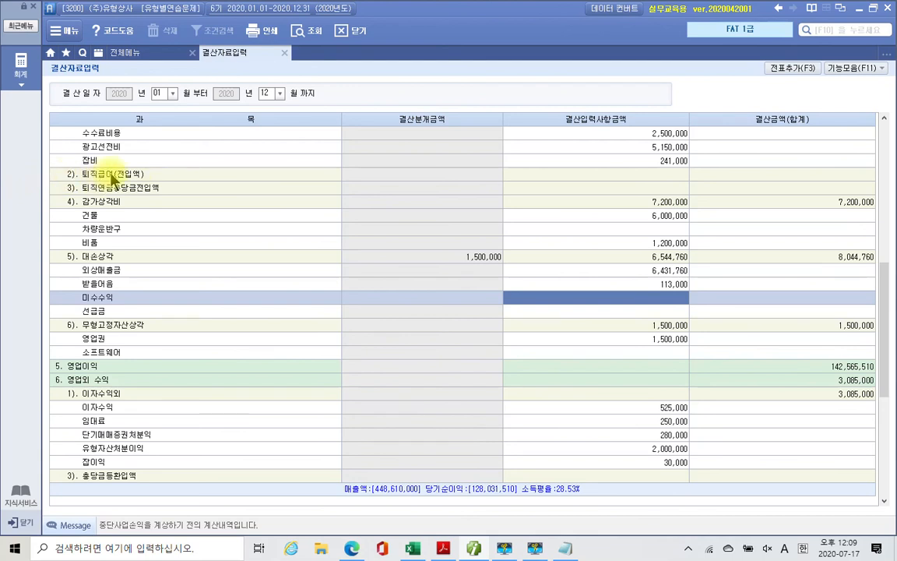
Step: Switch to the PDF in Acrobat Reader and highlight 추계액 전액에 대하여 퇴직급여충당부채를 and 15,000,000 in item 4
click(618, 178)
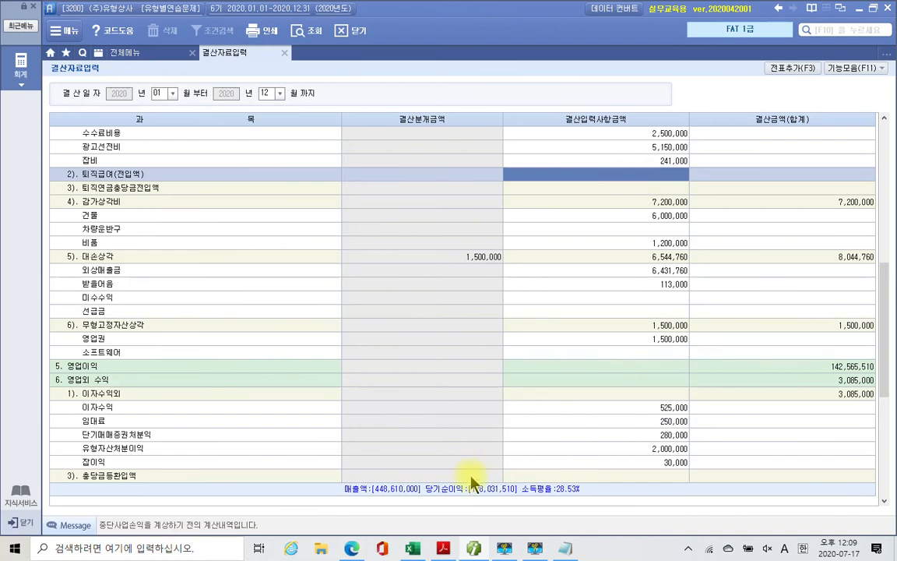
click(443, 548)
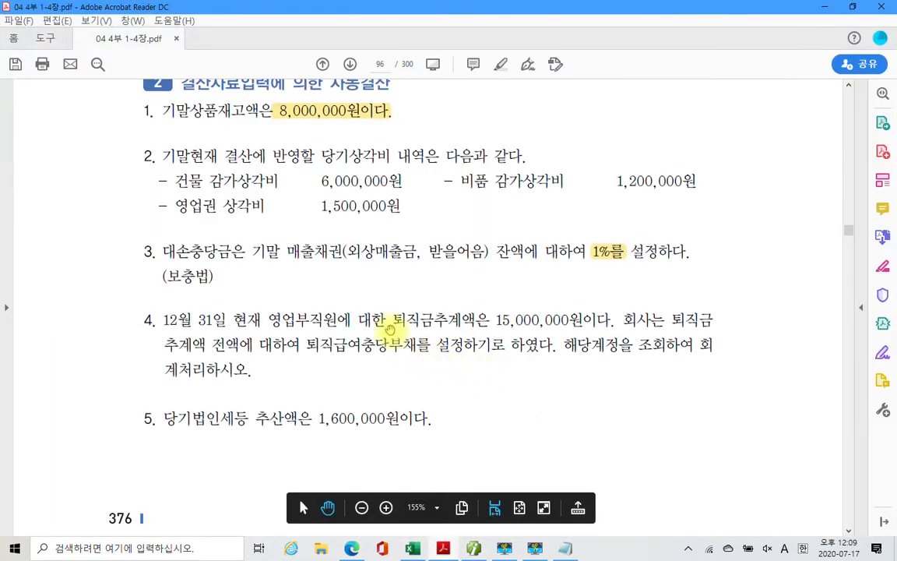
drag(163, 342, 431, 345)
right_click(369, 352)
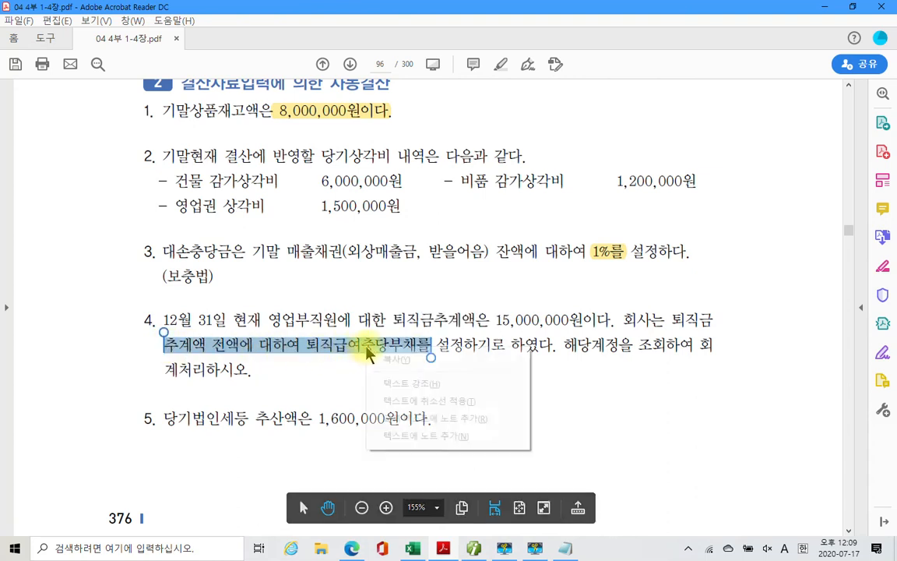
click(398, 382)
drag(496, 319, 568, 323)
right_click(566, 326)
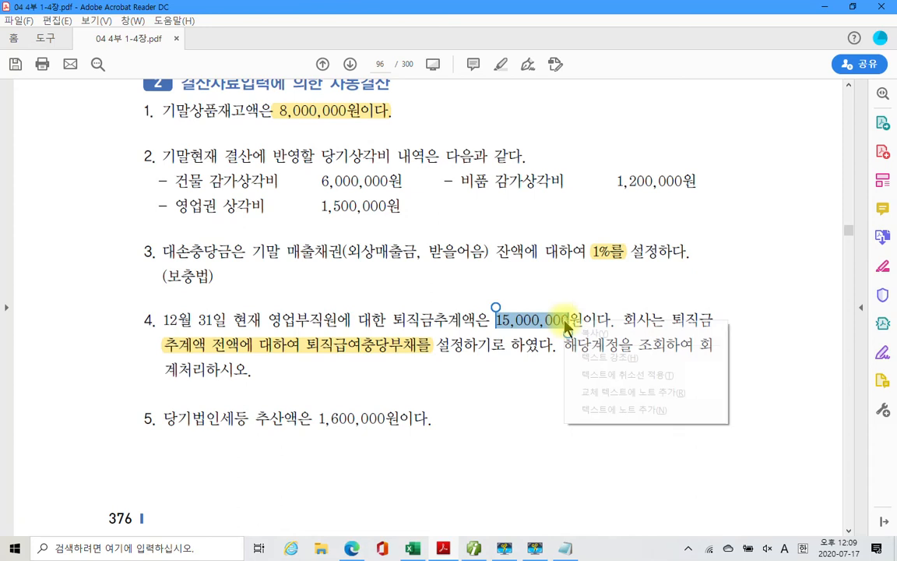
click(584, 356)
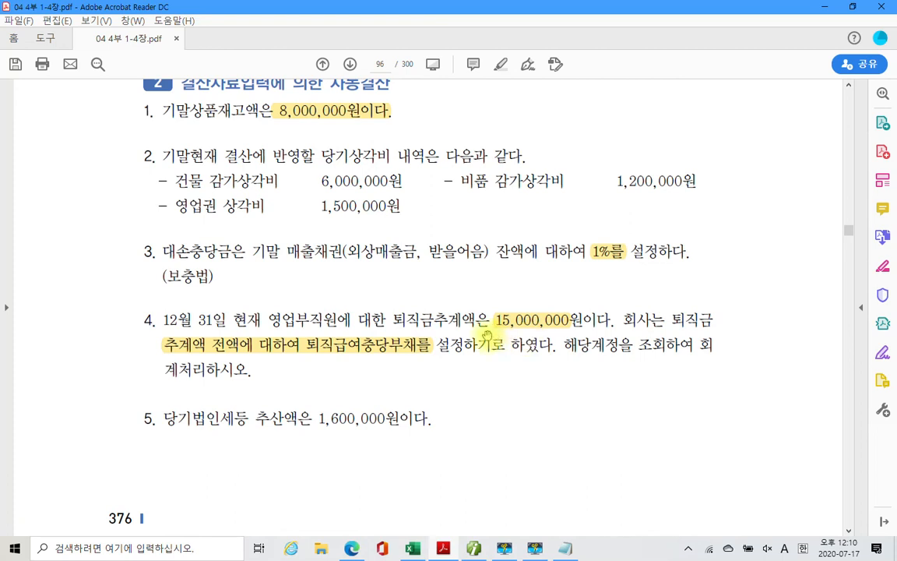
Step: Remove the highlight from 추계액 전액에 대하여 퇴직급여충당부채를 in item 4, leaving the 15,000,000 highlight
right_click(389, 356)
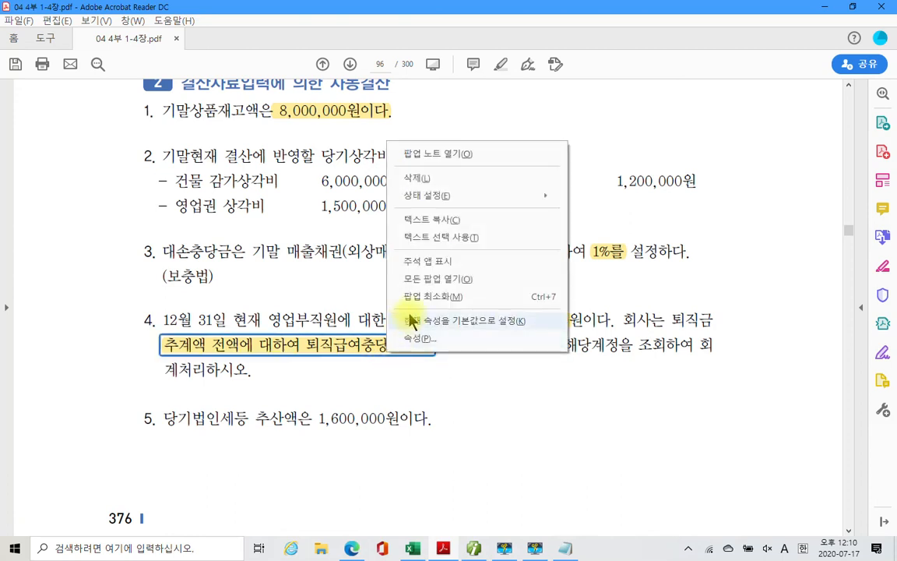
click(439, 180)
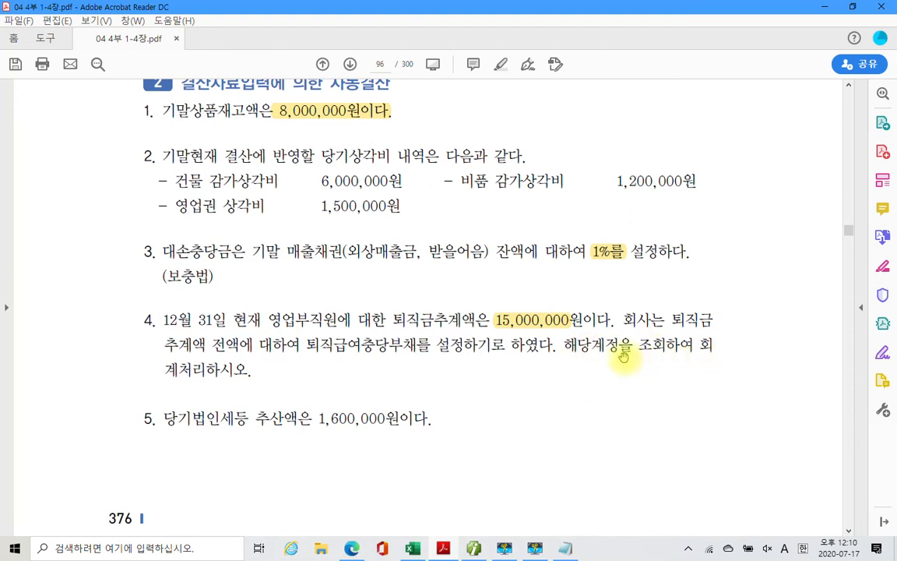
drag(566, 347, 268, 373)
click(233, 425)
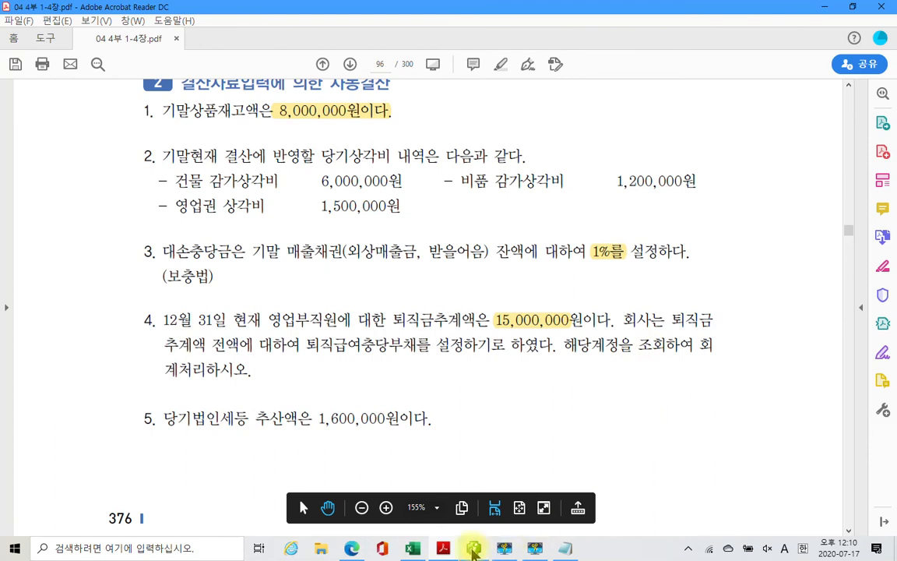
Step: Switch back to the accounting program and enter 5,000,000 for 퇴직급여(전입액)
click(474, 548)
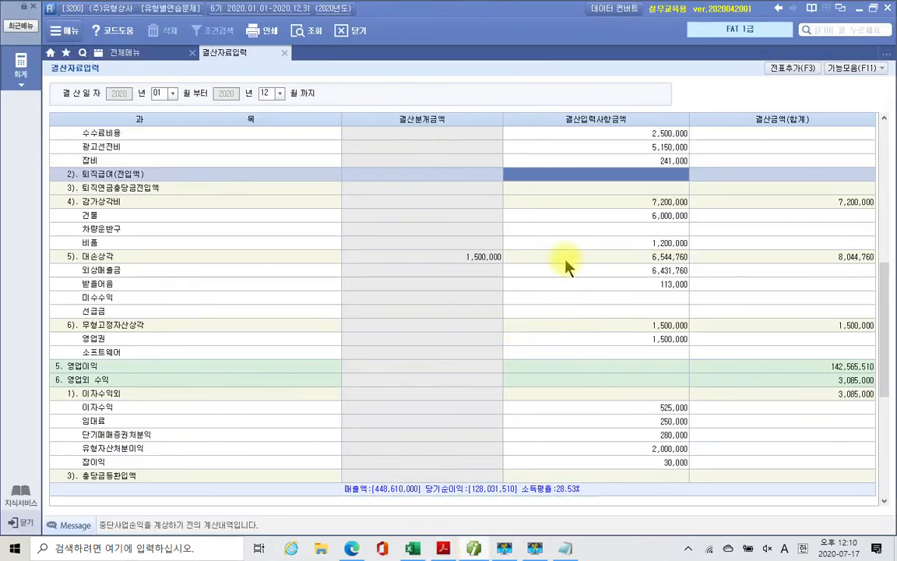
text(5000000)
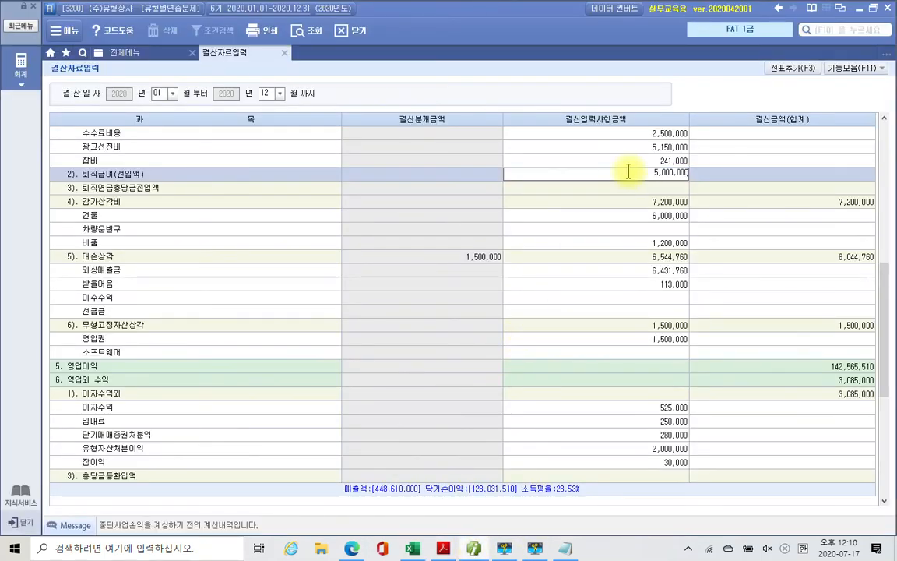
key(Return)
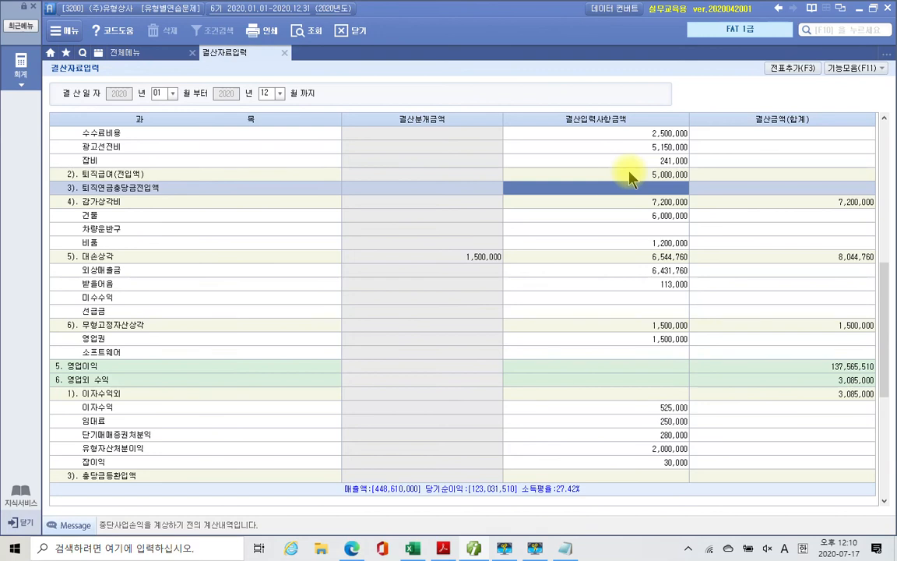
Step: Select the 법인세 계상 amount, then open 일반전표입력 for December 31
scroll(631, 178, down, 6)
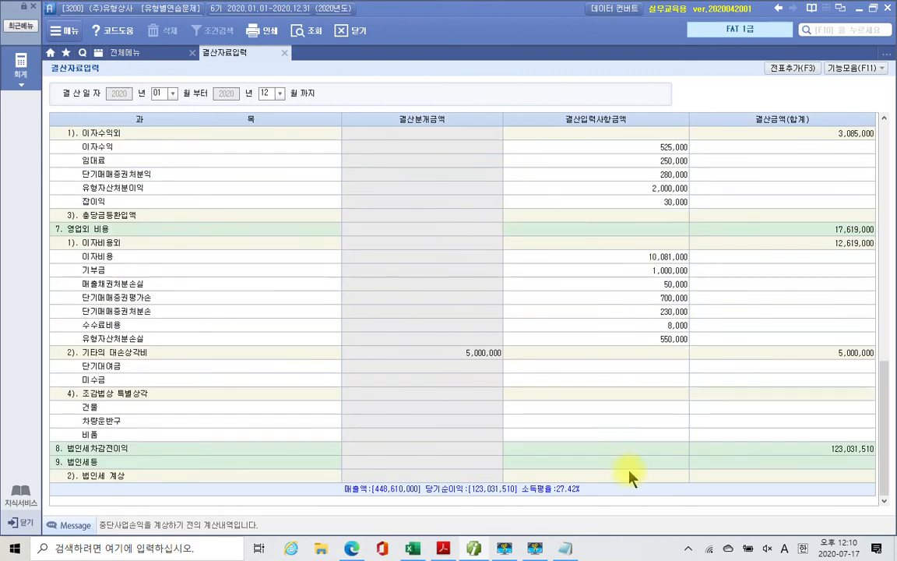
click(630, 475)
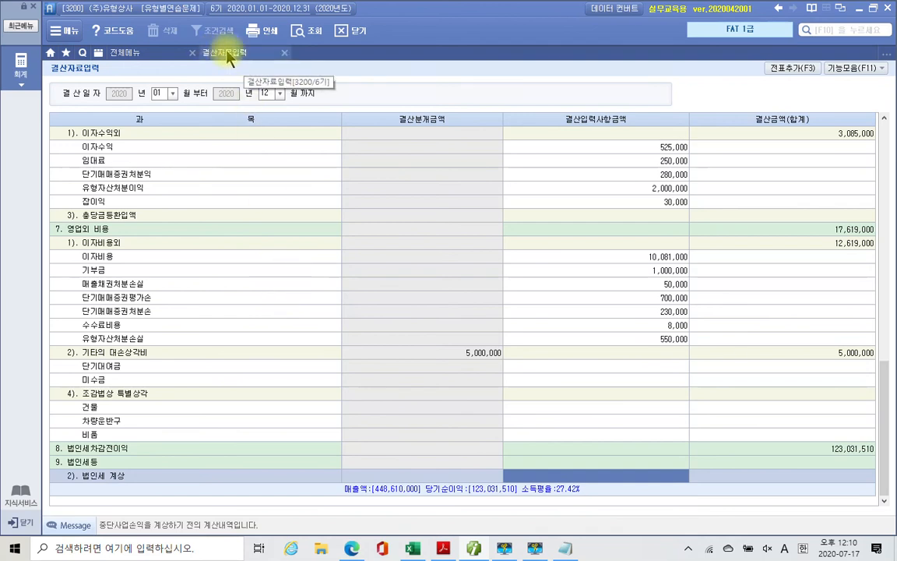
click(140, 58)
click(227, 111)
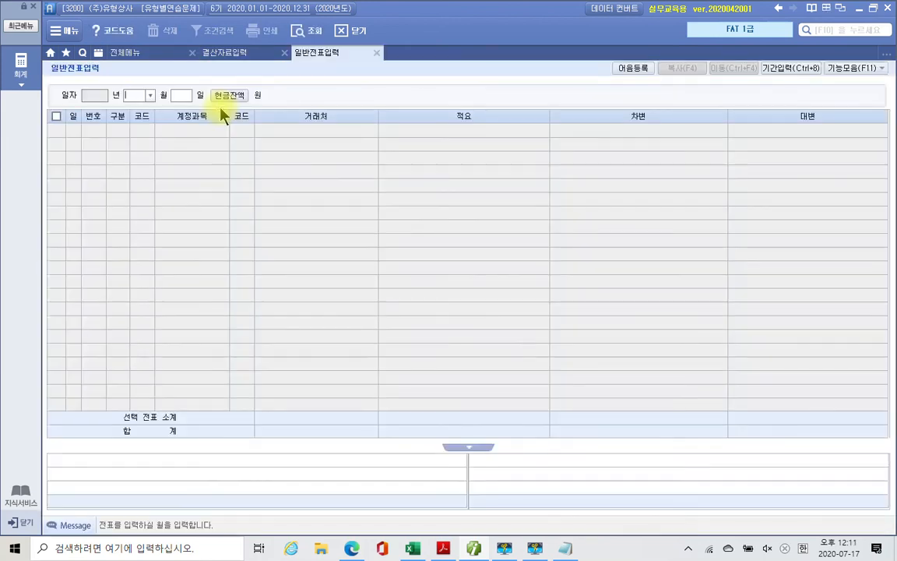
text(1231)
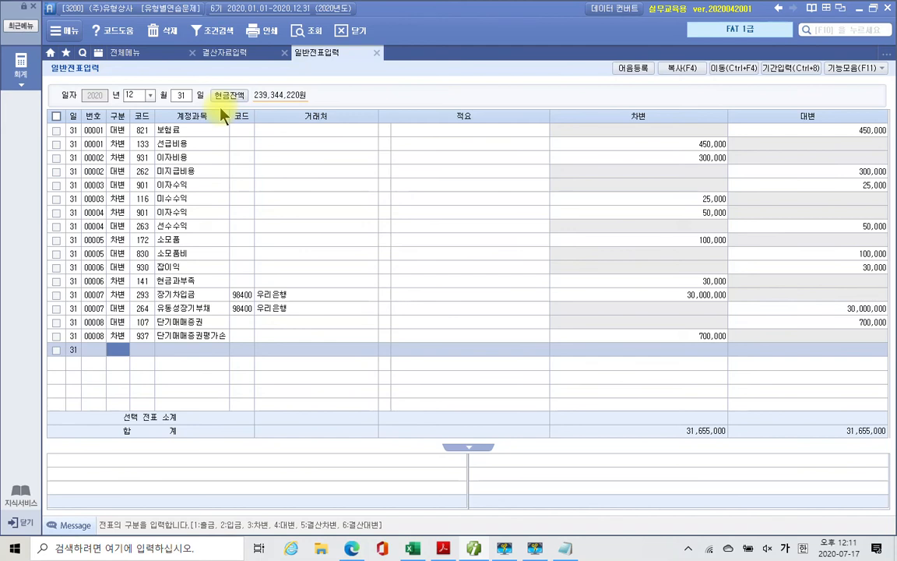
Step: Add a 차변 line for account 998 법인세등 with an amount of 42,500
key(3)
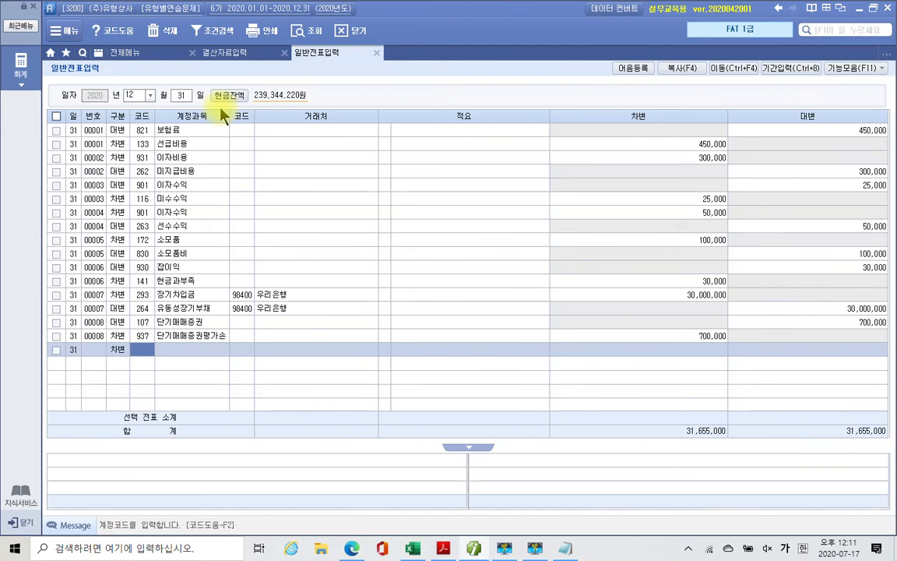
text(법인)
key(Down)
key(Down)
key(Down)
key(Down)
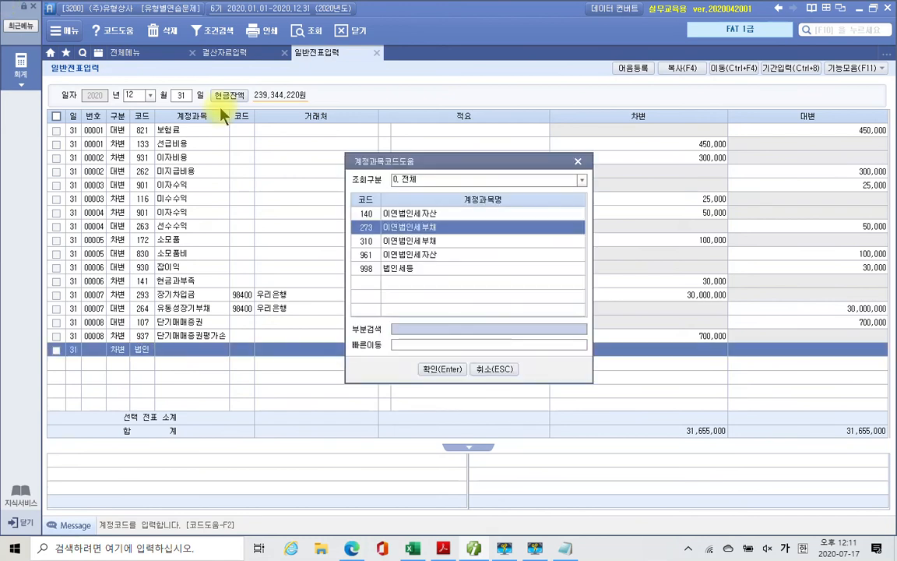
key(Return)
key(Return)
key(Return)
text(42)
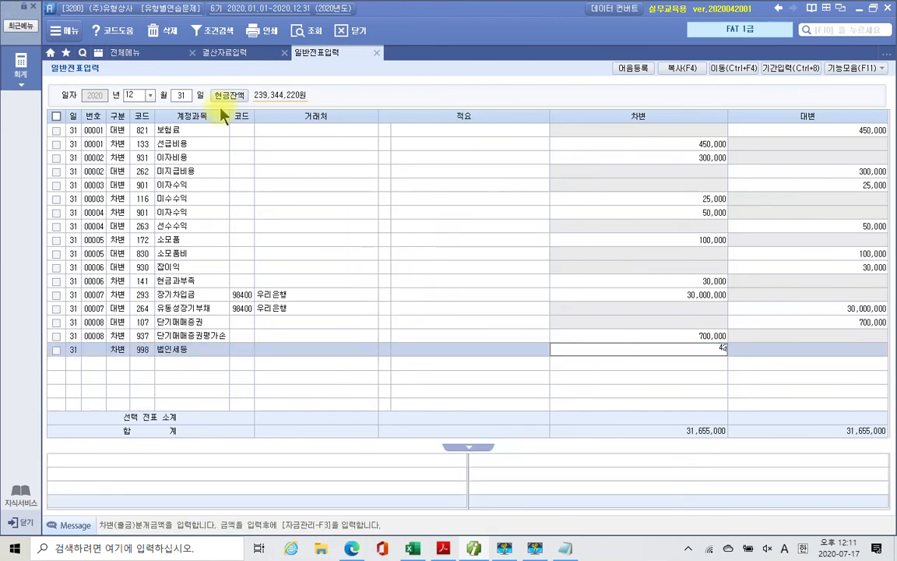
text(,500)
key(Return)
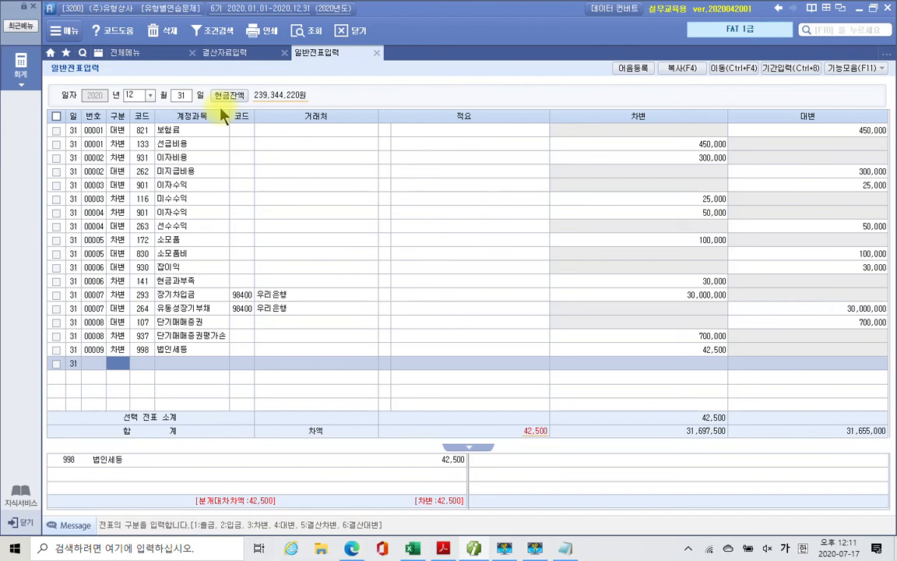
Step: Complete the voucher with a 대변 line for account 136 선납세금 with an amount of 42,500
key(4)
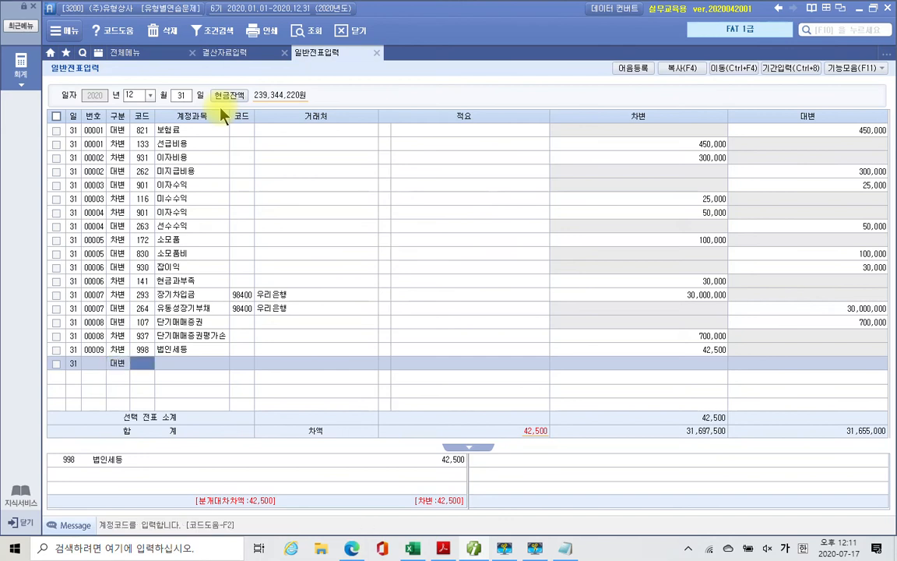
text(136)
key(Return)
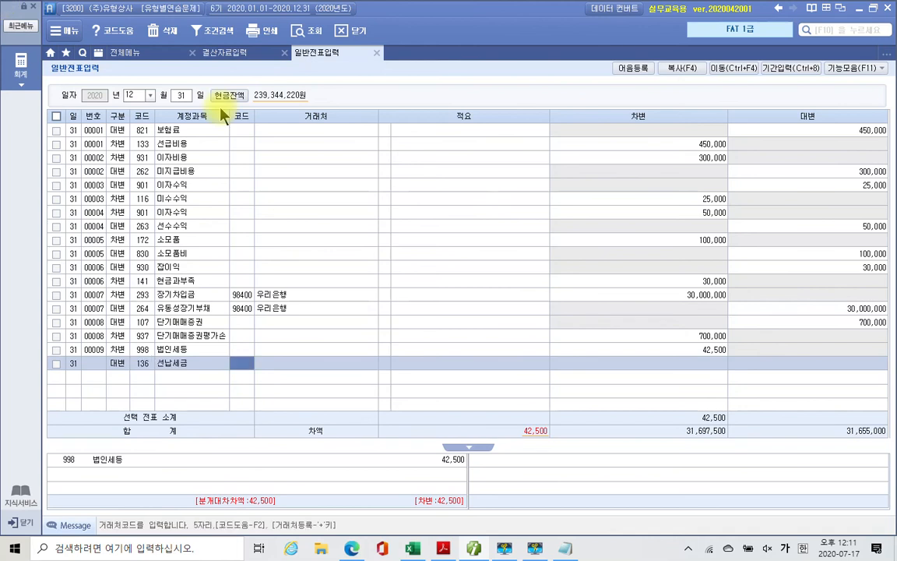
key(Return)
key(Return)
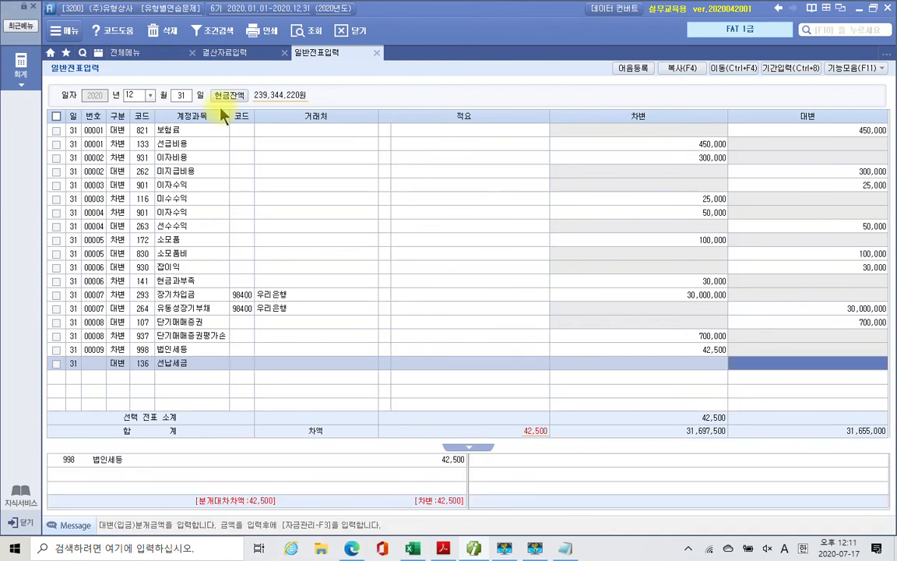
text(42500)
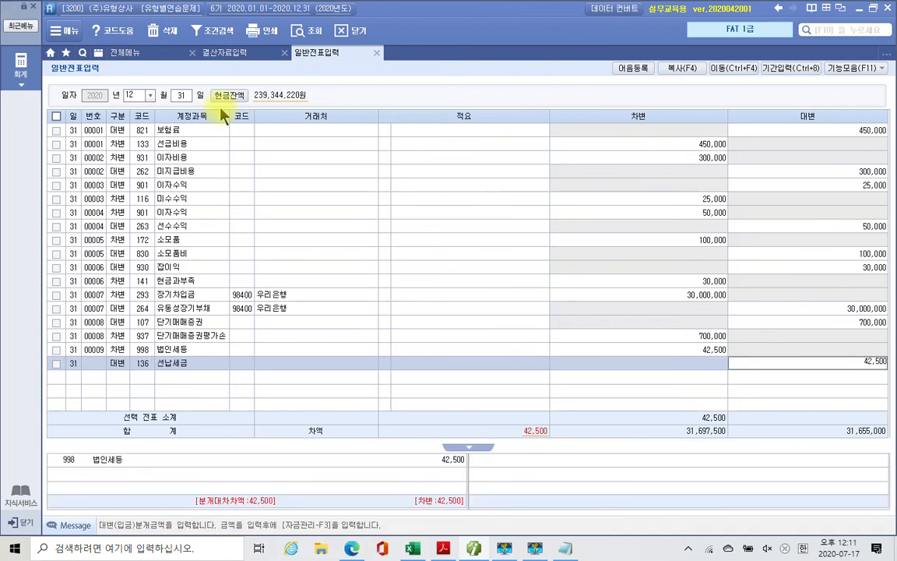
key(Return)
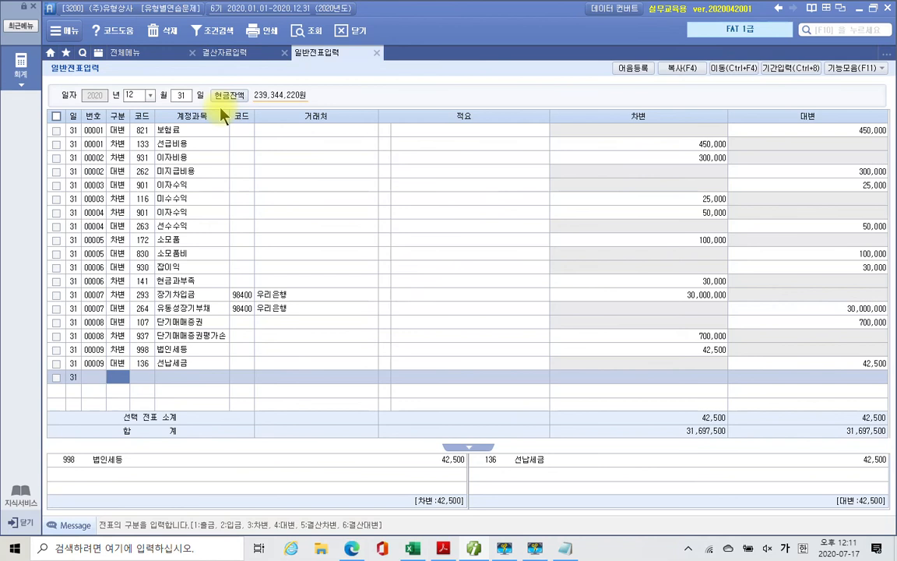
Step: Return to 결산자료입력 and enter 1,553,800 for 법인세 계상
click(214, 50)
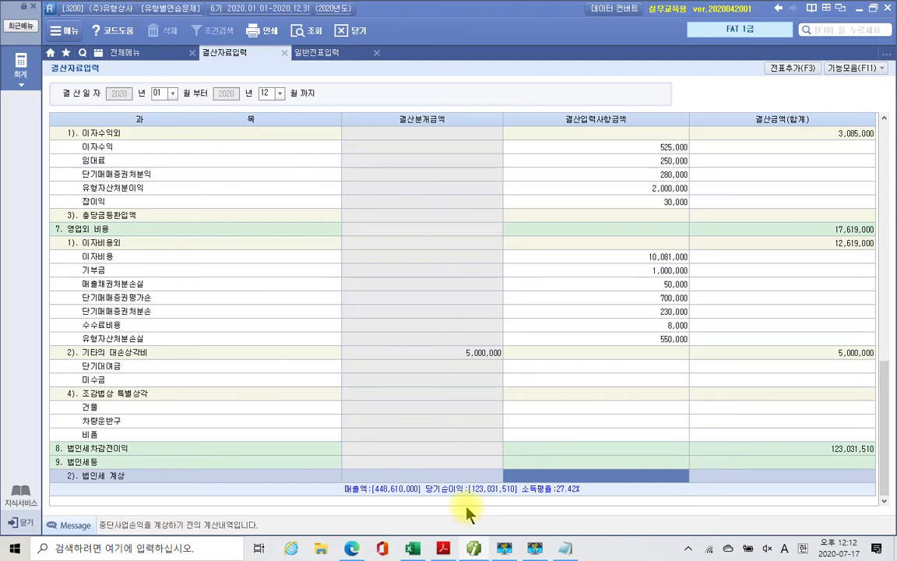
text(15536)
text(00)
key(Return)
Step: Add the closing entries to the general vouchers with 전표추가 and close 결산자료입력
click(796, 68)
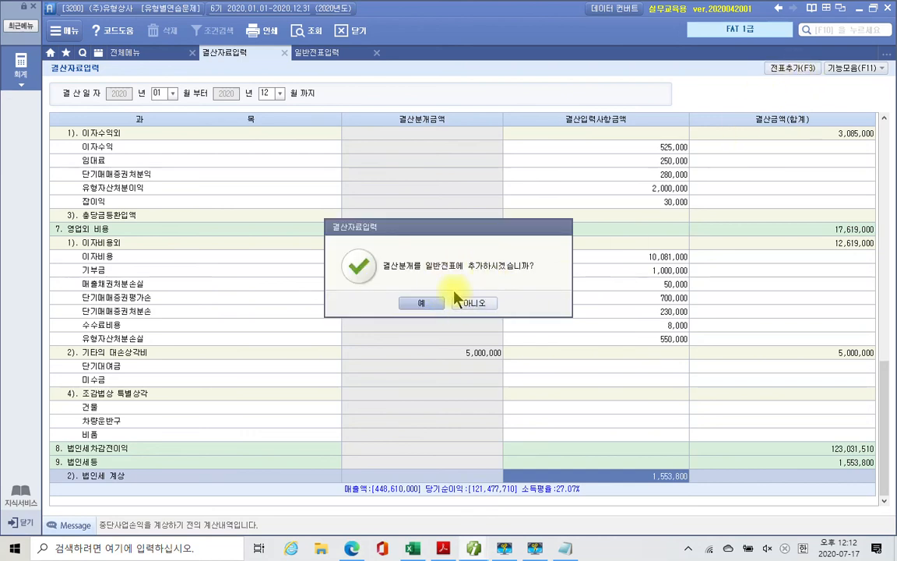
click(421, 303)
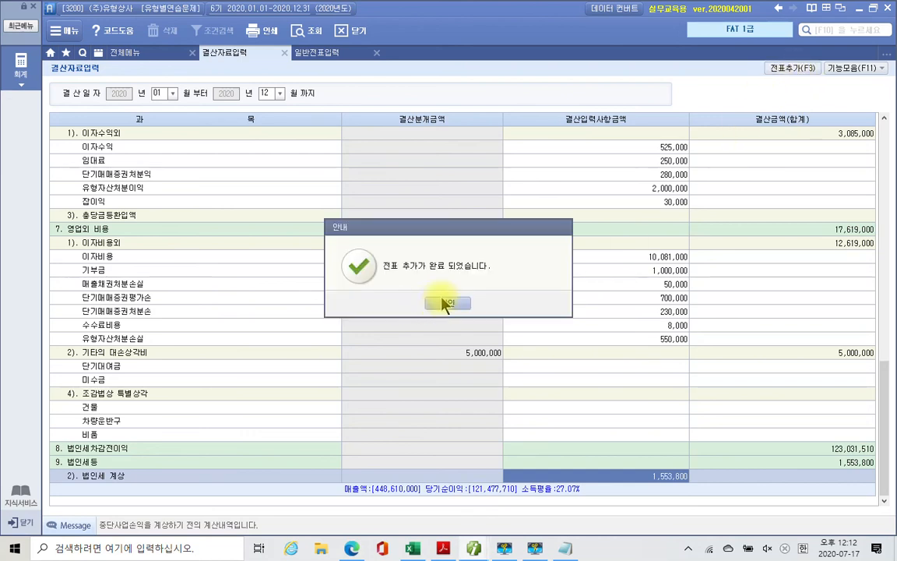
click(446, 303)
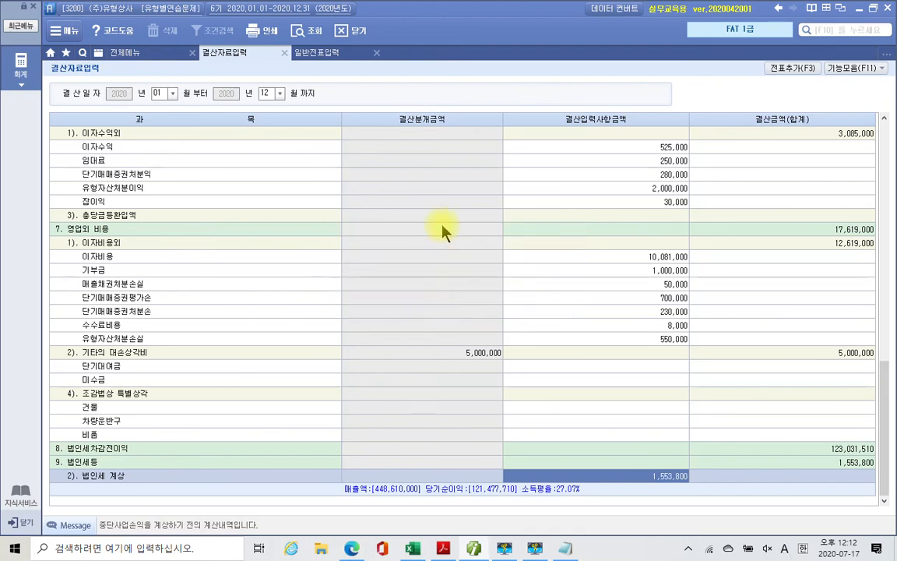
click(285, 53)
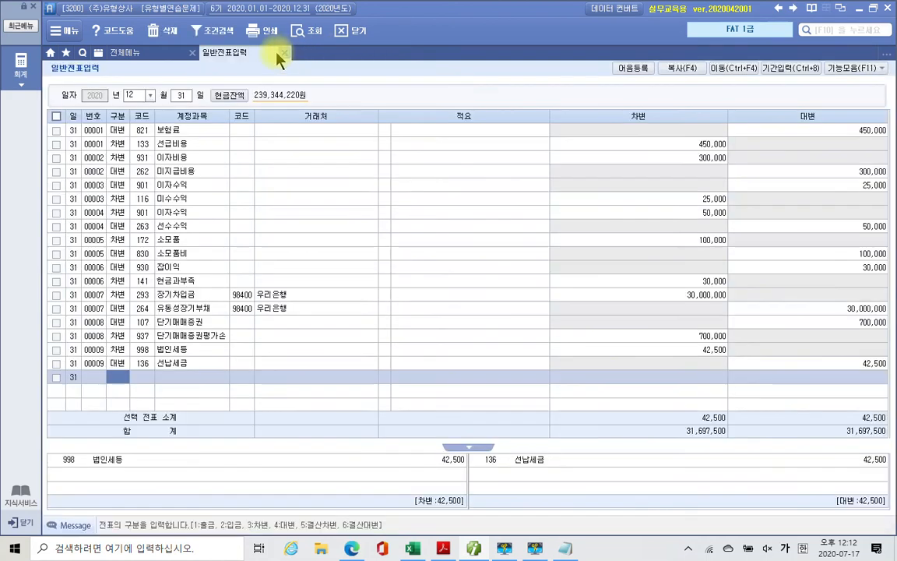
Step: Reload the December 31 vouchers in 일반전표입력 and examine the automatic 결차/결대 entries and the 법인세등 vouchers
click(300, 31)
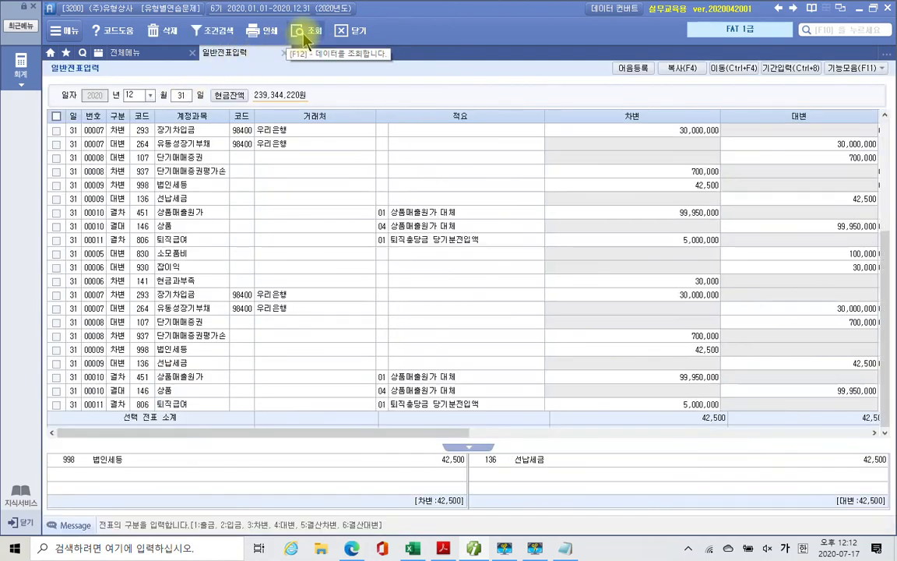
click(119, 226)
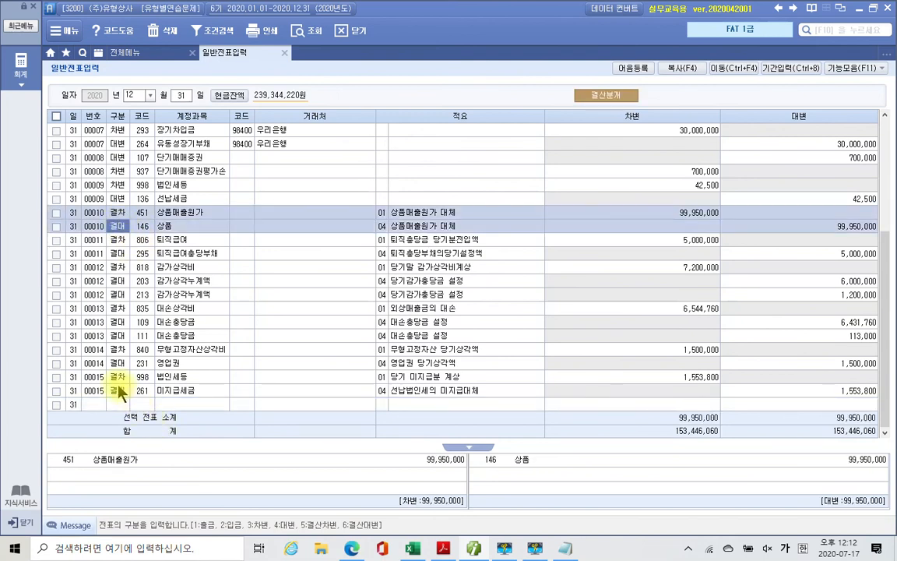
click(119, 391)
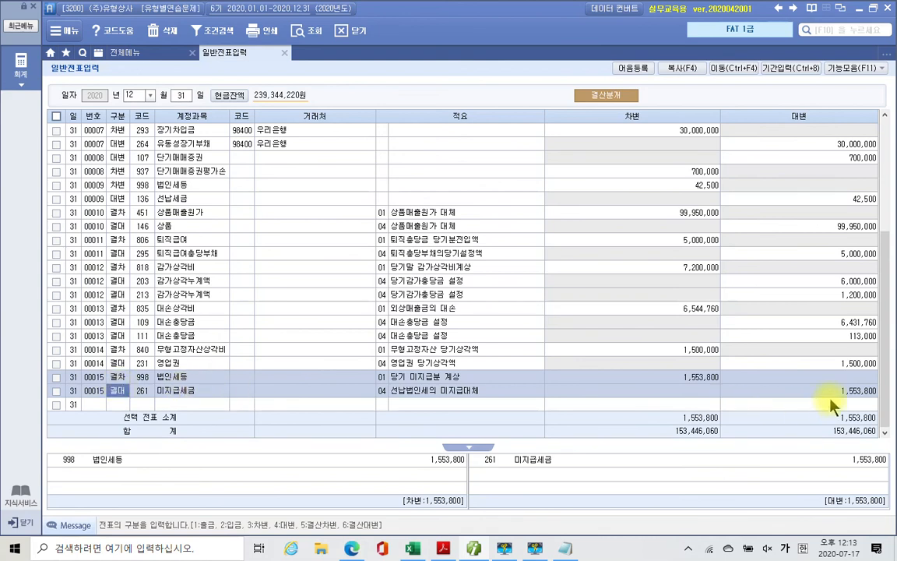
click(850, 400)
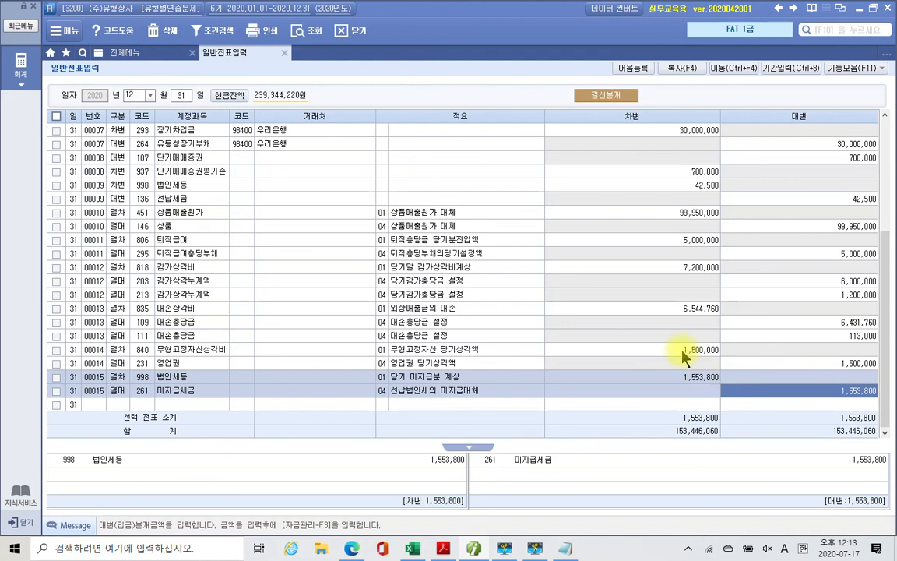
click(240, 198)
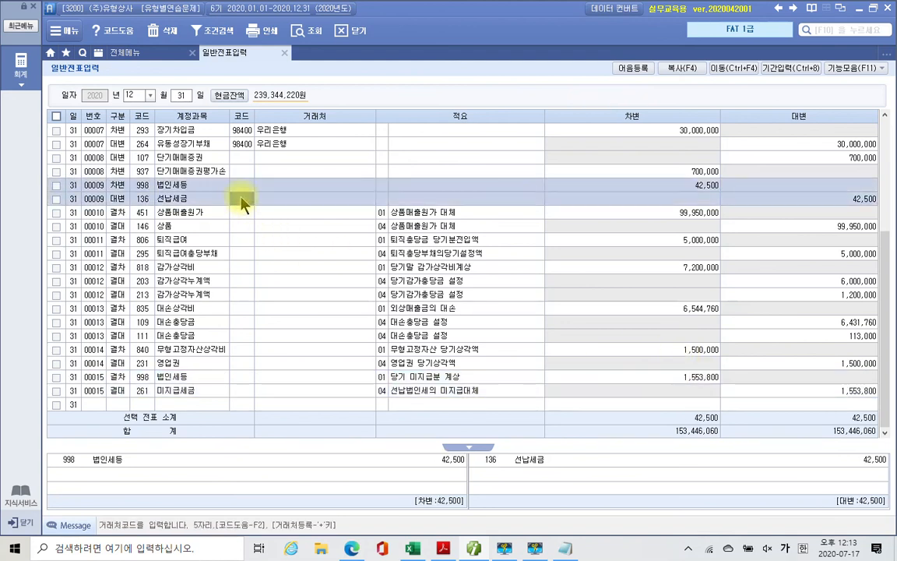
Step: Set both lines of voucher 00009, the 차변 법인세등 and the 대변 선납세금, to 46,200
click(708, 187)
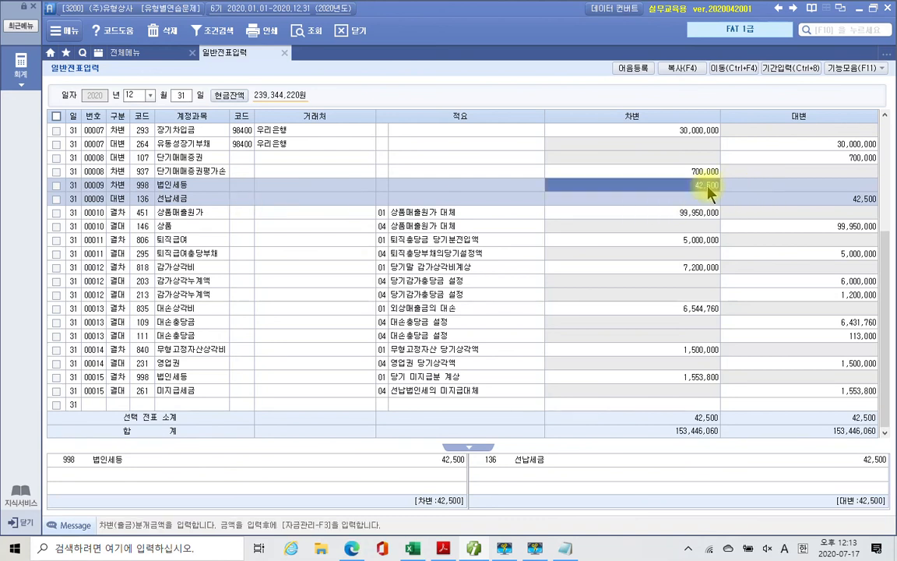
text(46200)
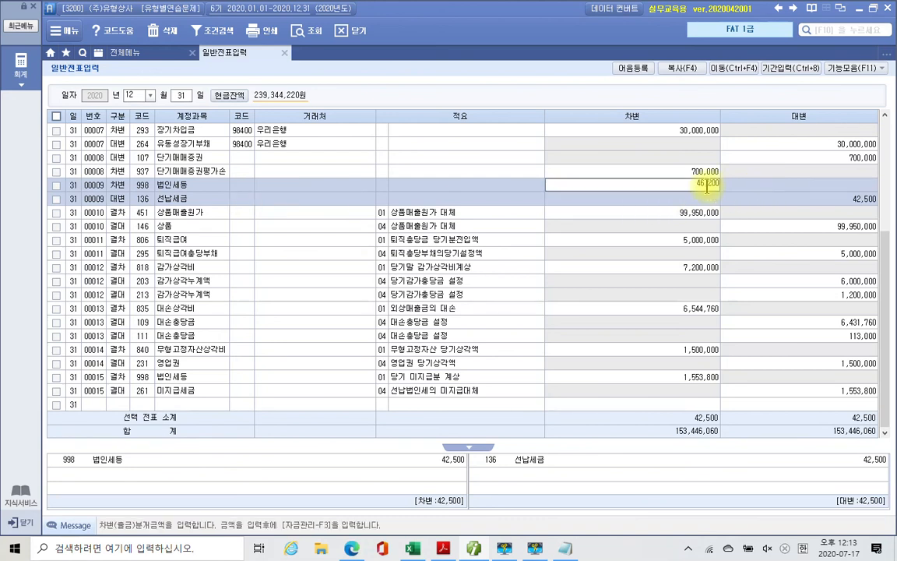
key(Return)
click(853, 201)
text(46200)
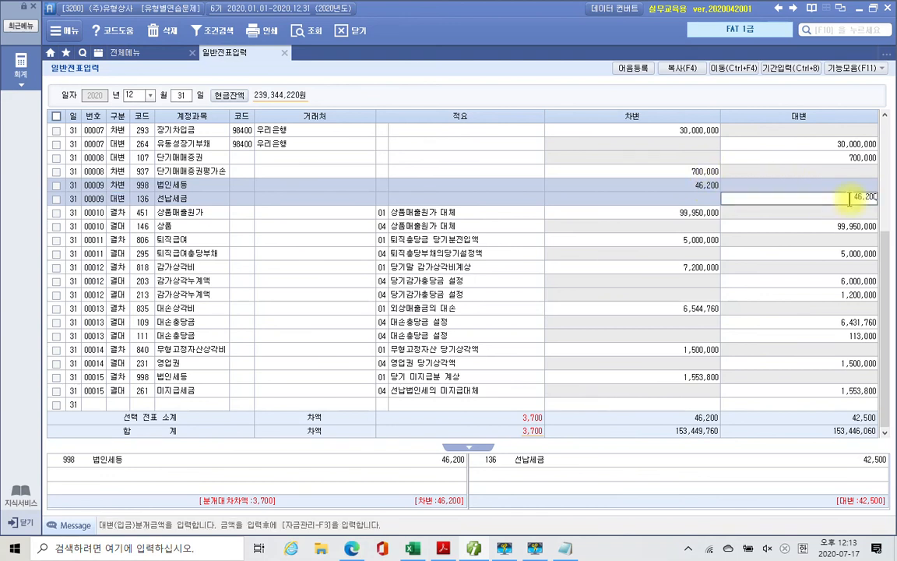
key(Return)
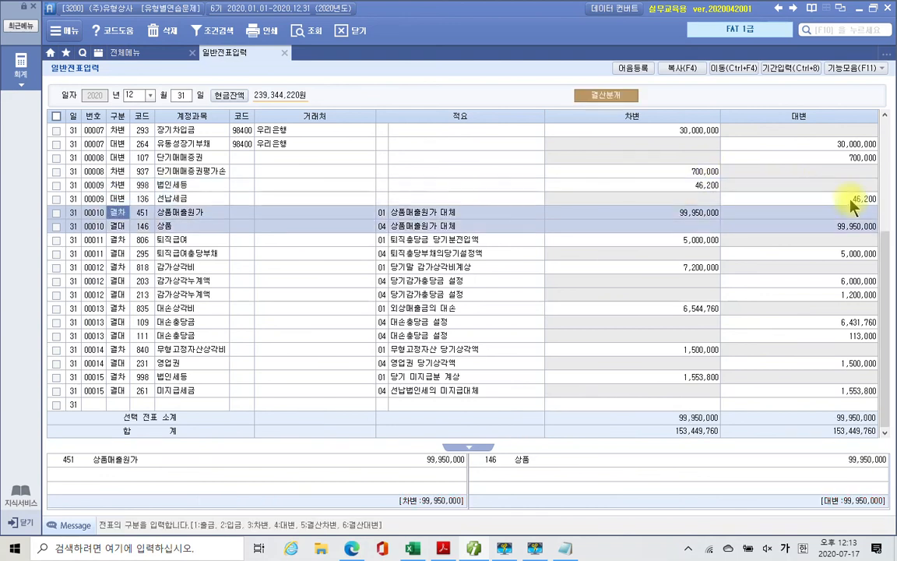
click(673, 188)
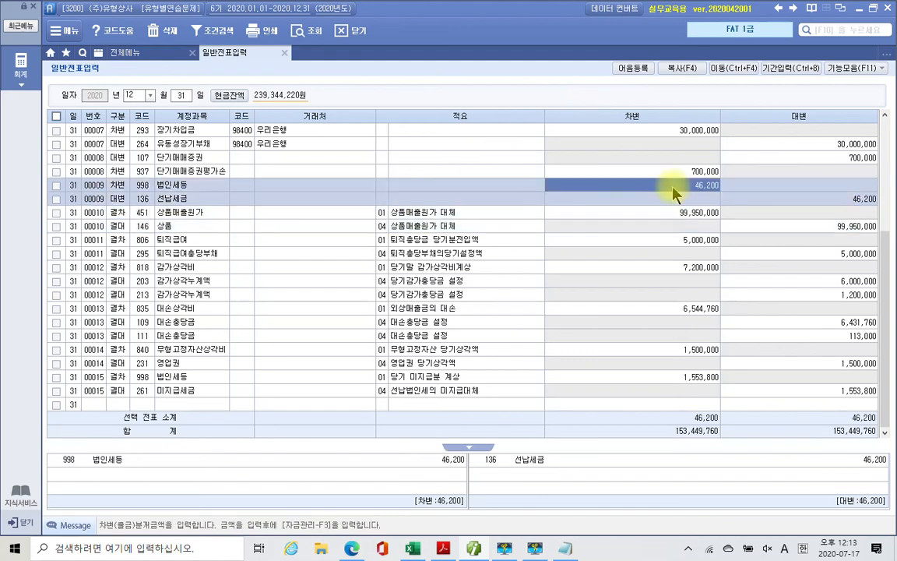
Step: Examine the closing vouchers for 상품매출원가, 퇴직급여, 감가상각비, 대손상각비, 무형고정자산상각비 and 법인세등, reload the list and close 일반전표입력
click(200, 381)
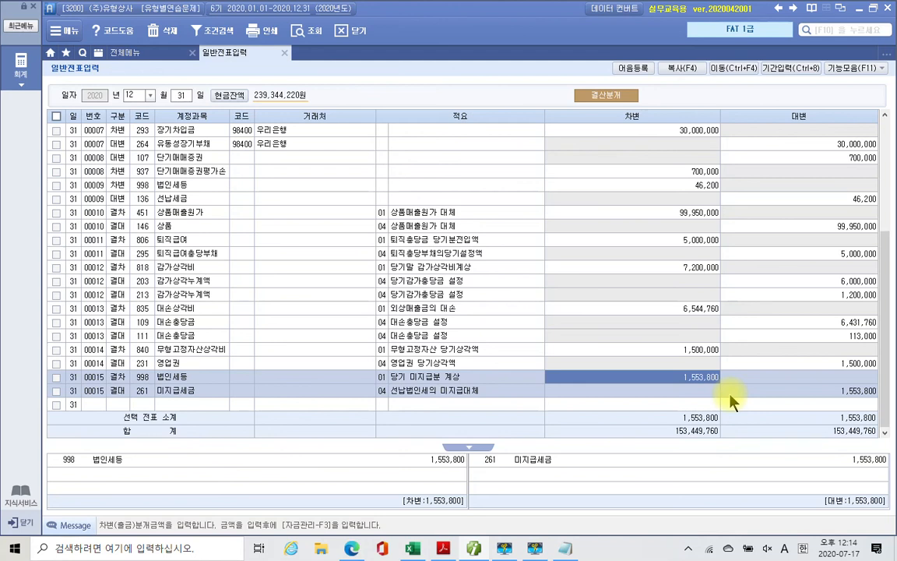
click(200, 216)
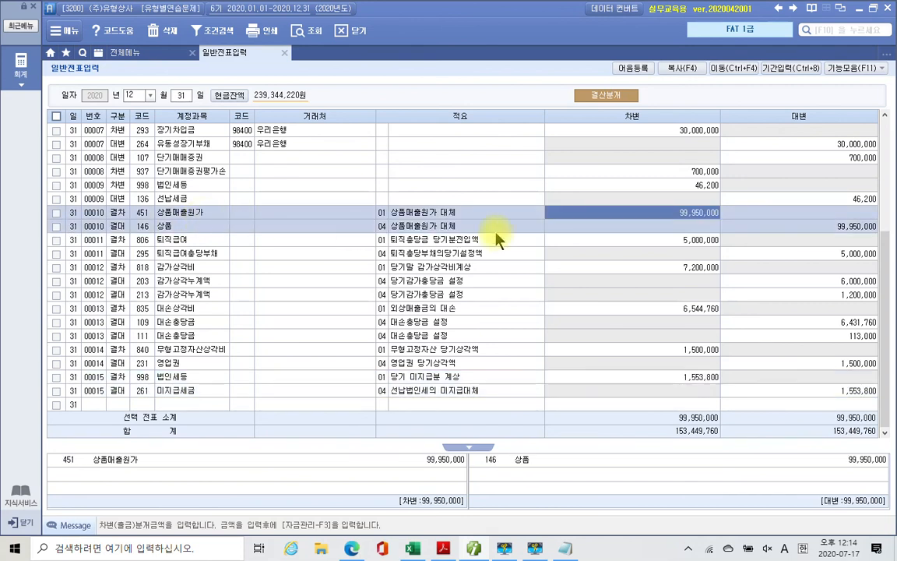
click(164, 243)
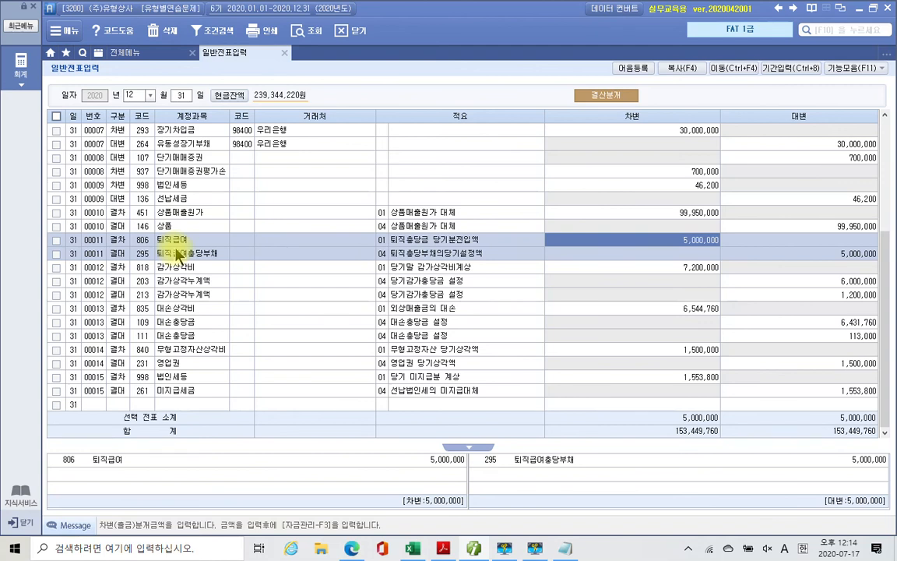
click(177, 267)
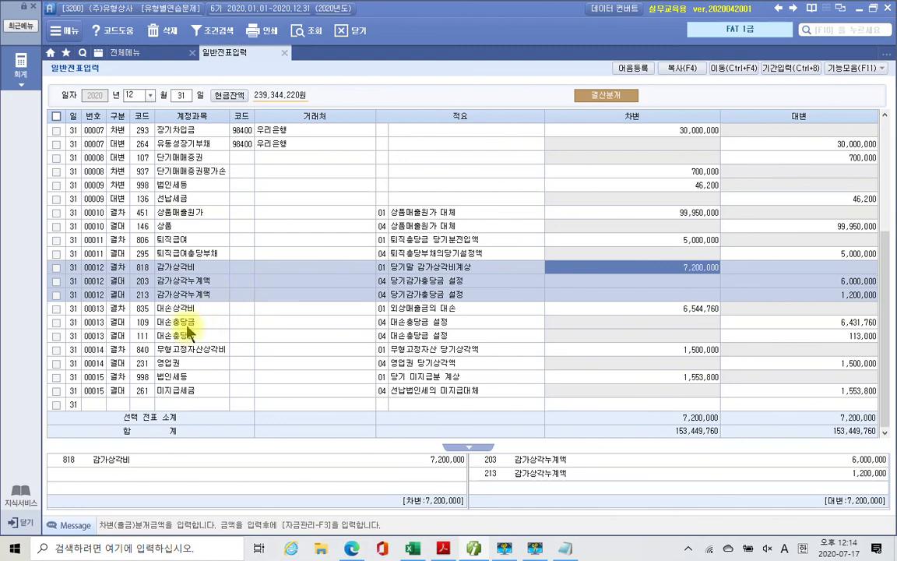
click(187, 354)
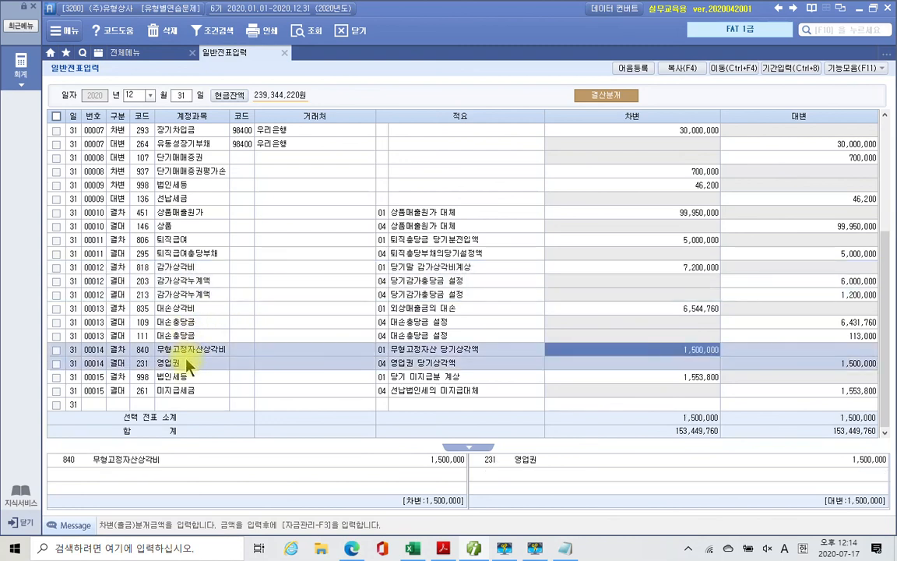
click(187, 309)
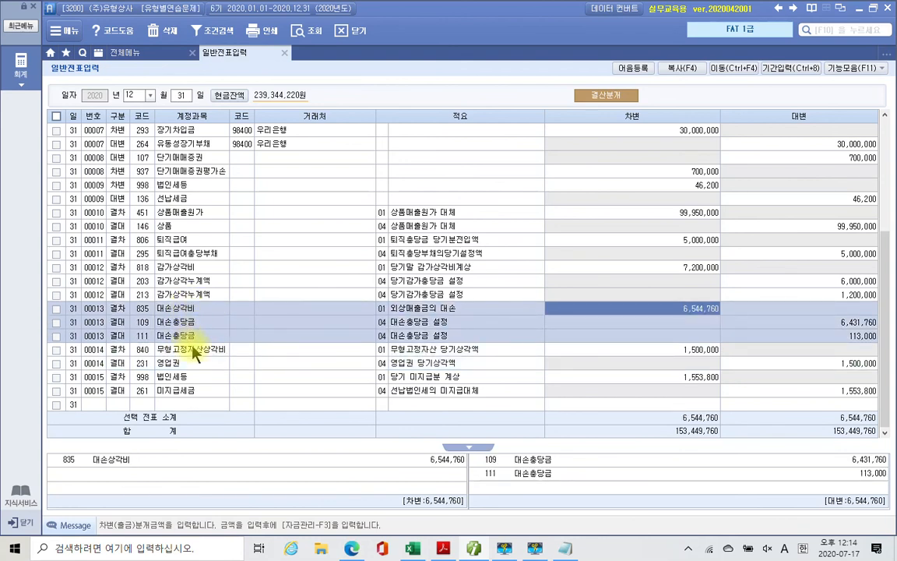
click(192, 377)
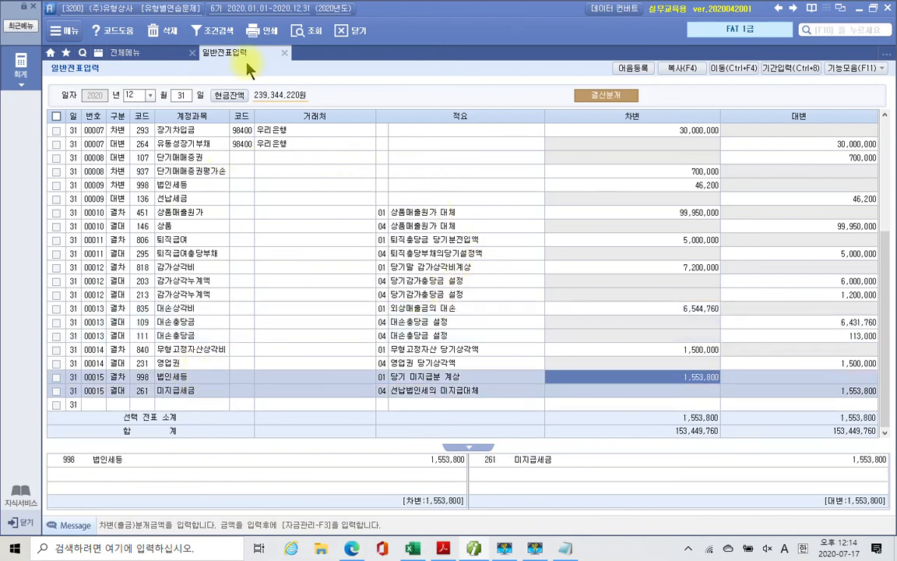
click(309, 33)
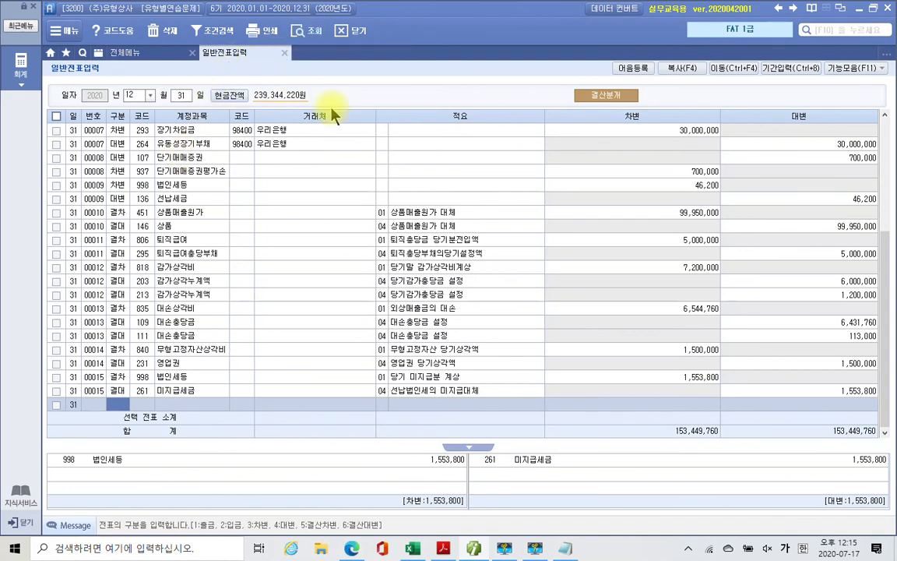
click(285, 53)
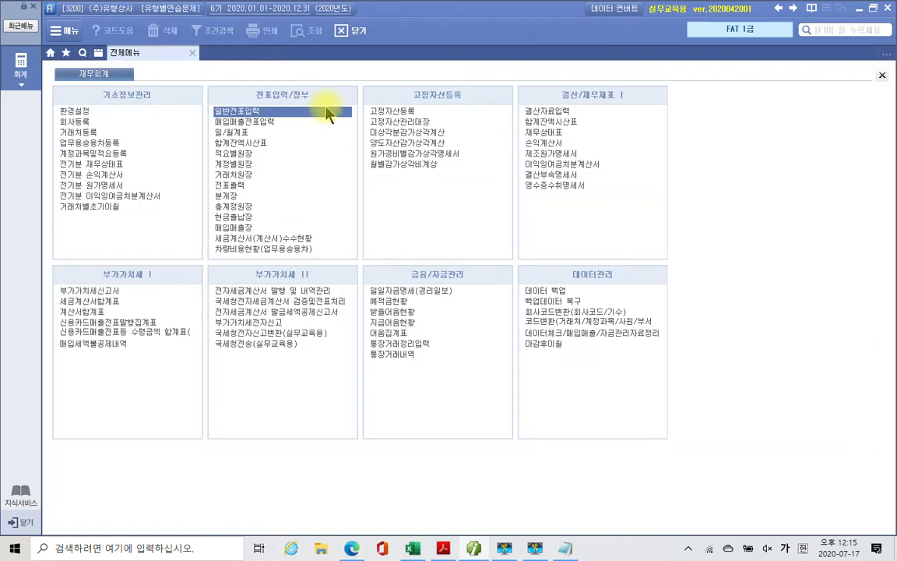
Step: Switch to Acrobat Reader and review the 결산자료입력에 의한 자동결산 problems, continuing to section 05 회계정보분석
click(467, 545)
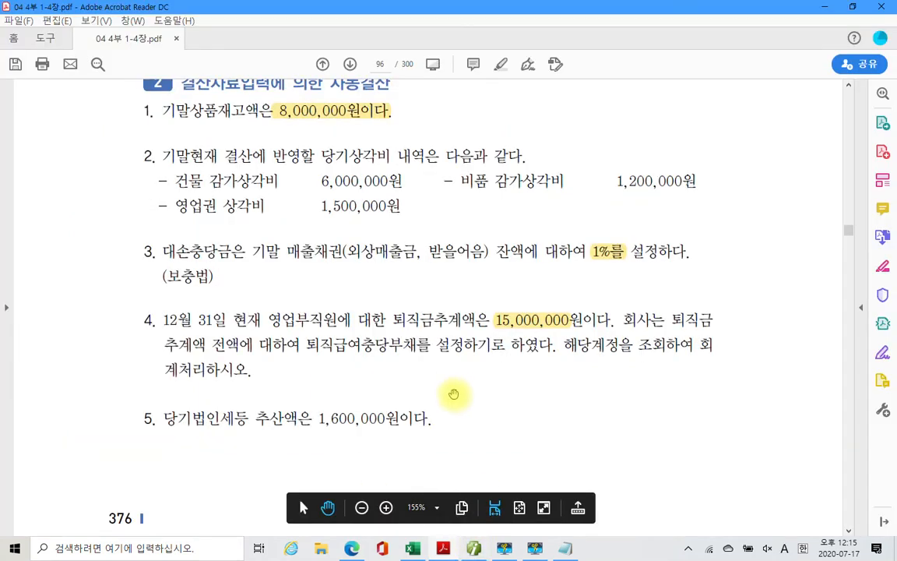
scroll(454, 394, up, 1)
scroll(454, 394, up, 1)
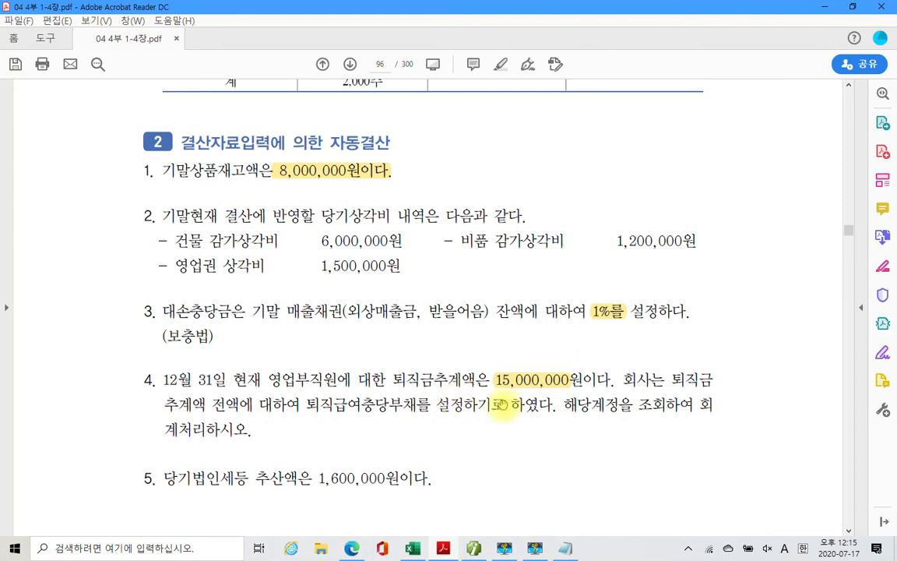
click(475, 548)
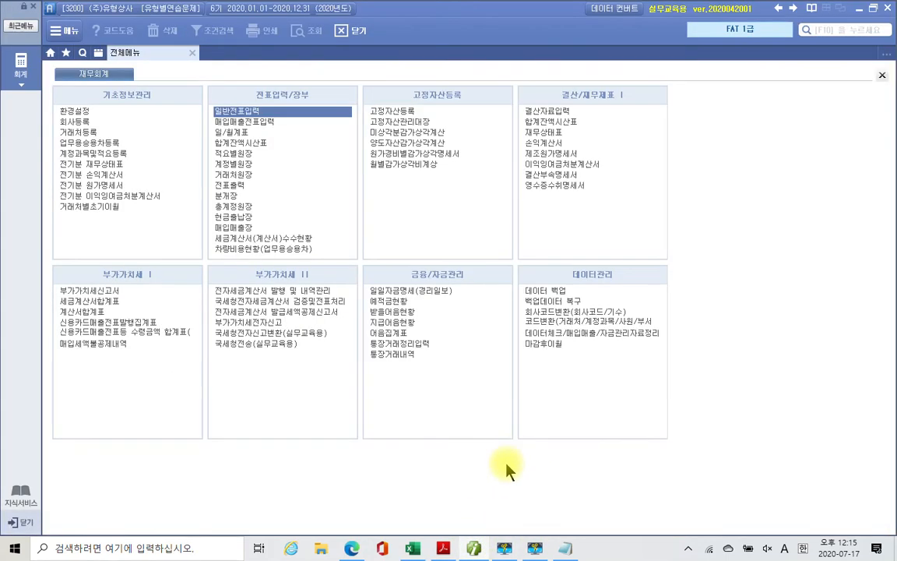
click(475, 548)
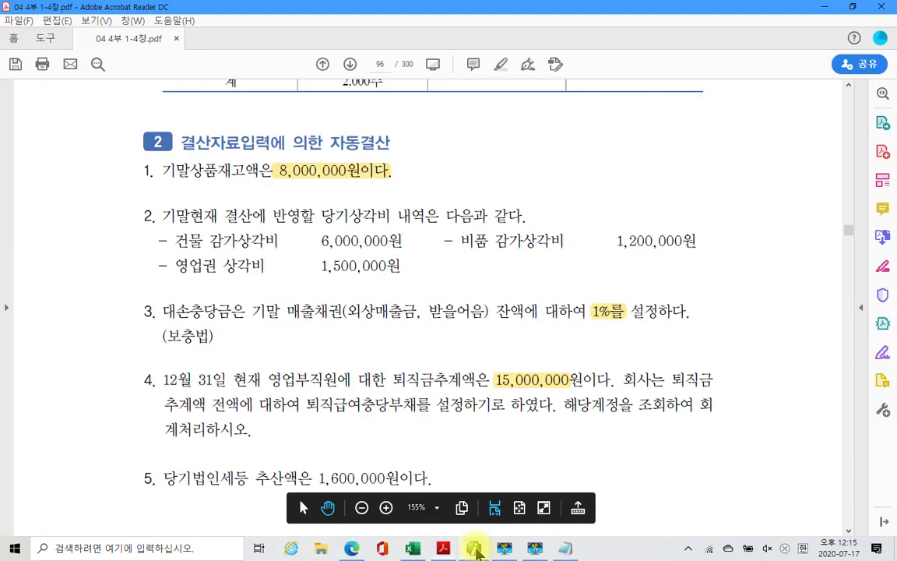
scroll(545, 412, down, 5)
scroll(553, 396, down, 7)
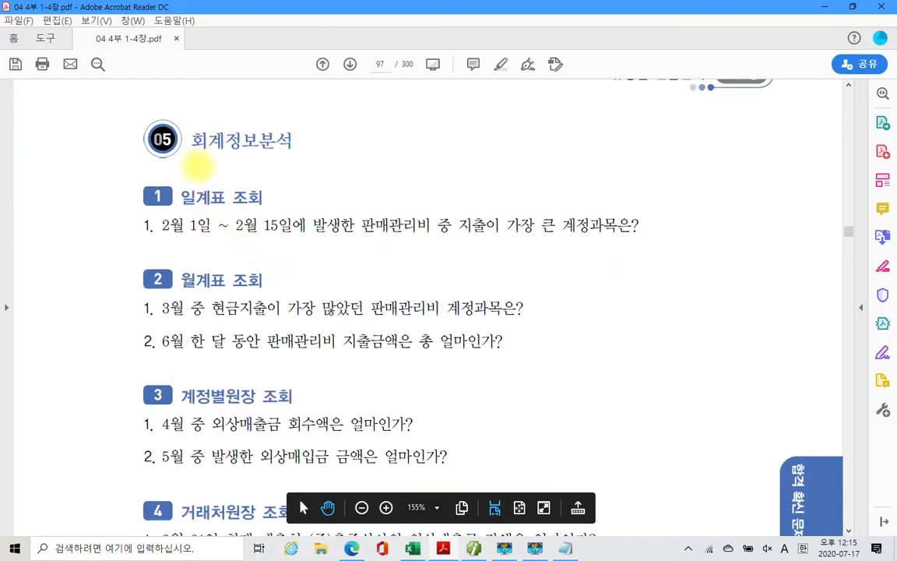
drag(155, 170, 293, 200)
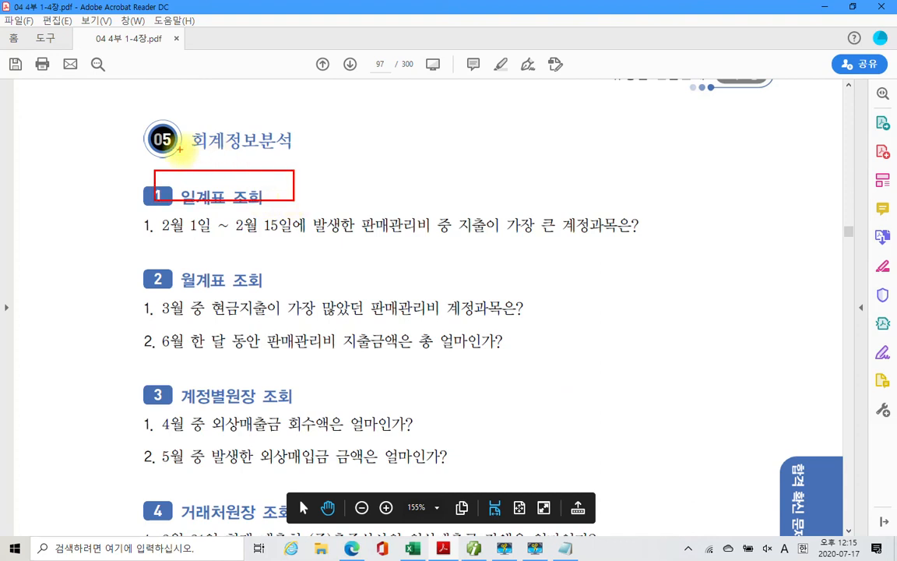
drag(180, 148, 325, 148)
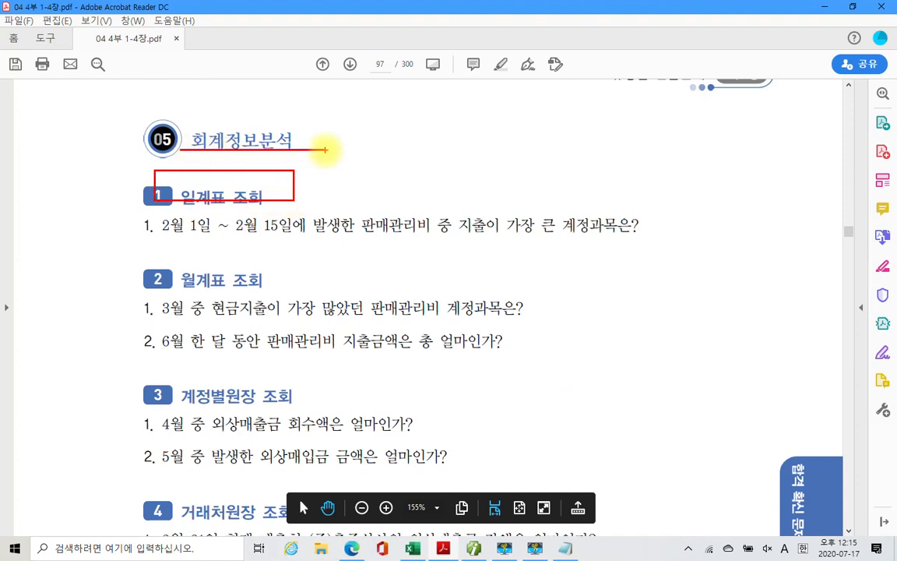
key(Escape)
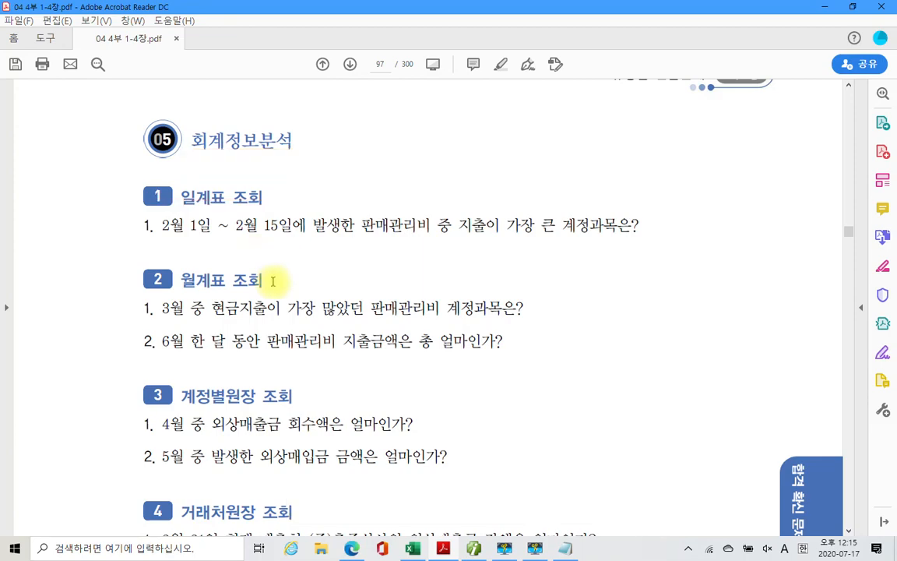
Step: Skim the 회계정보분석 questions up to 16 부가가치세신고서 조회 and continue to the 모의고사 제1회 pages
scroll(274, 225, down, 10)
scroll(281, 285, down, 15)
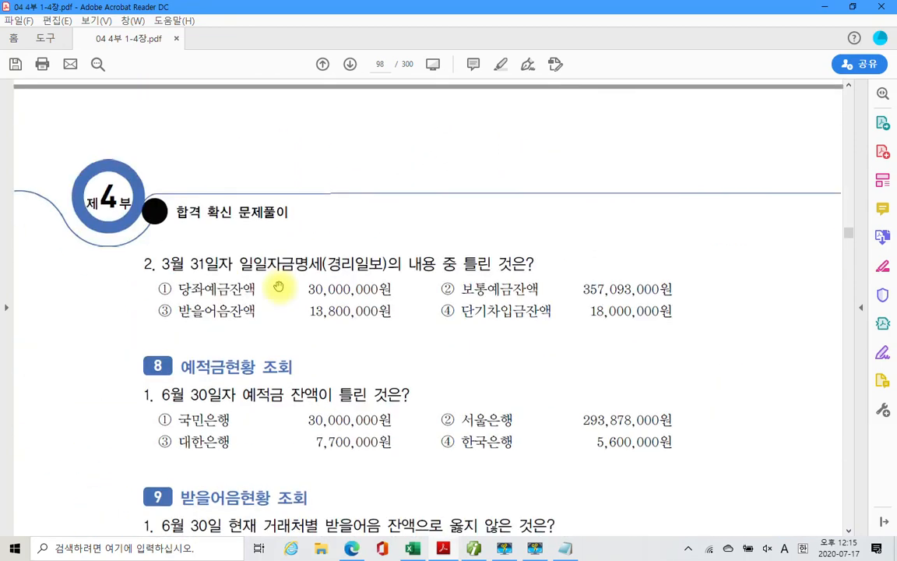
scroll(279, 288, down, 15)
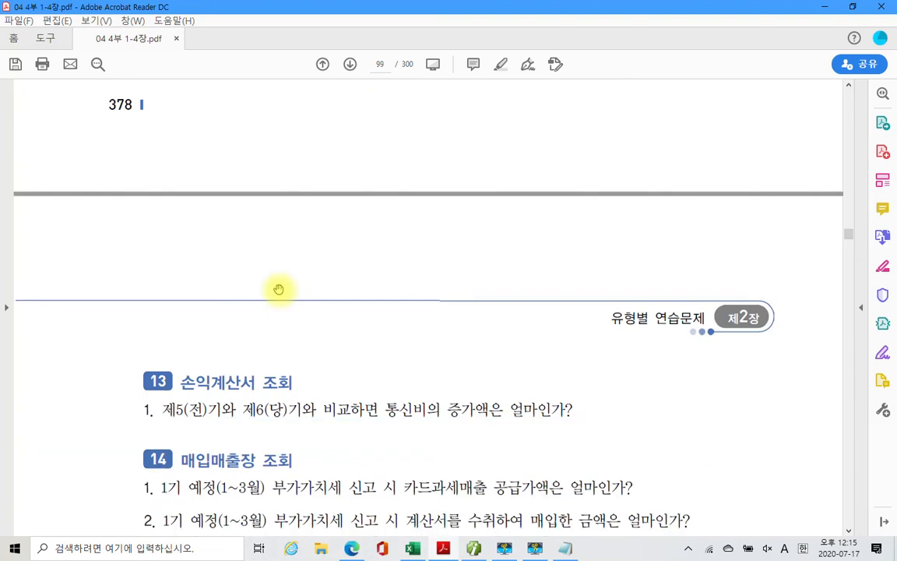
scroll(281, 289, down, 15)
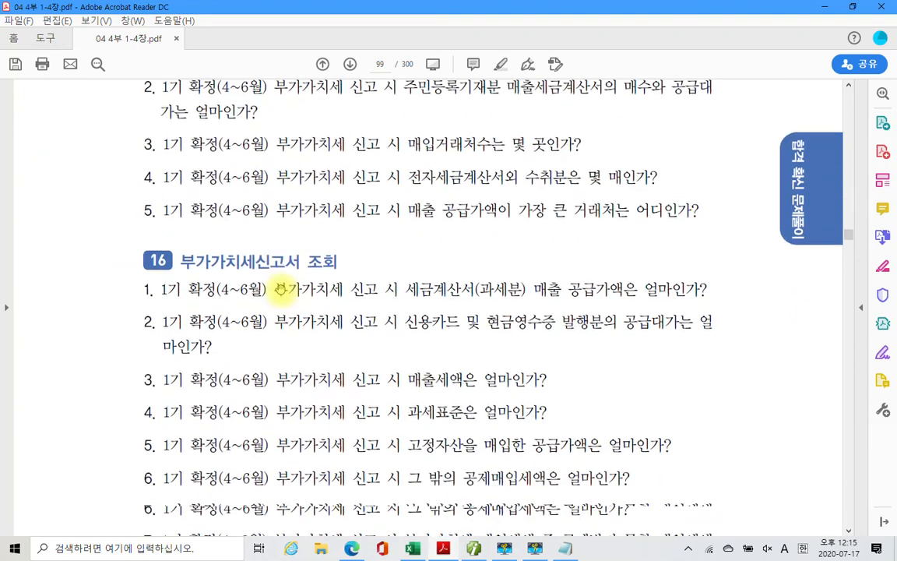
scroll(281, 289, down, 8)
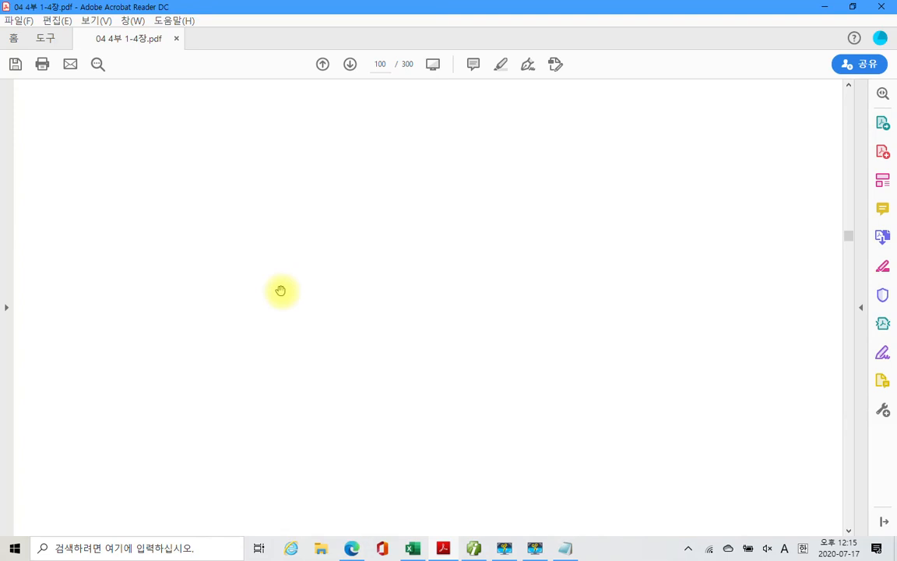
scroll(277, 295, down, 1)
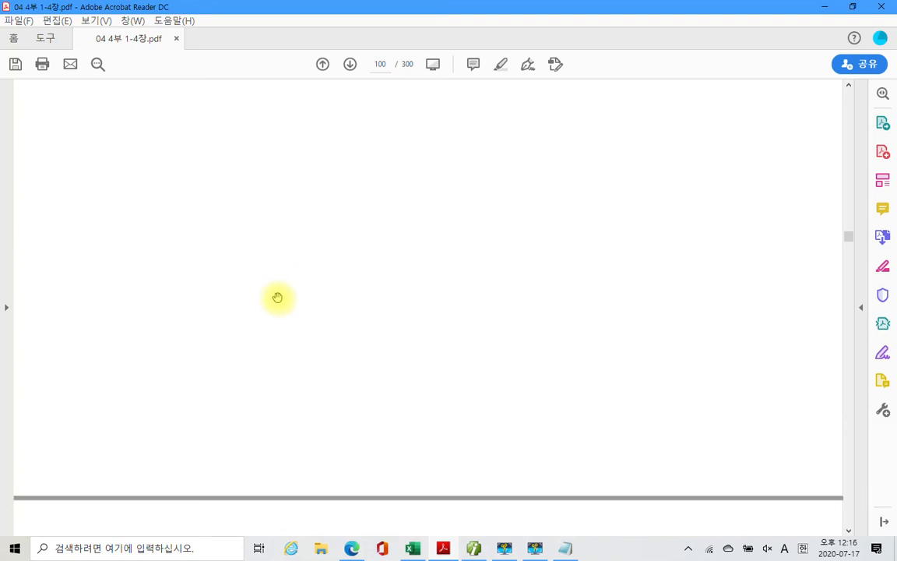
scroll(278, 297, down, 5)
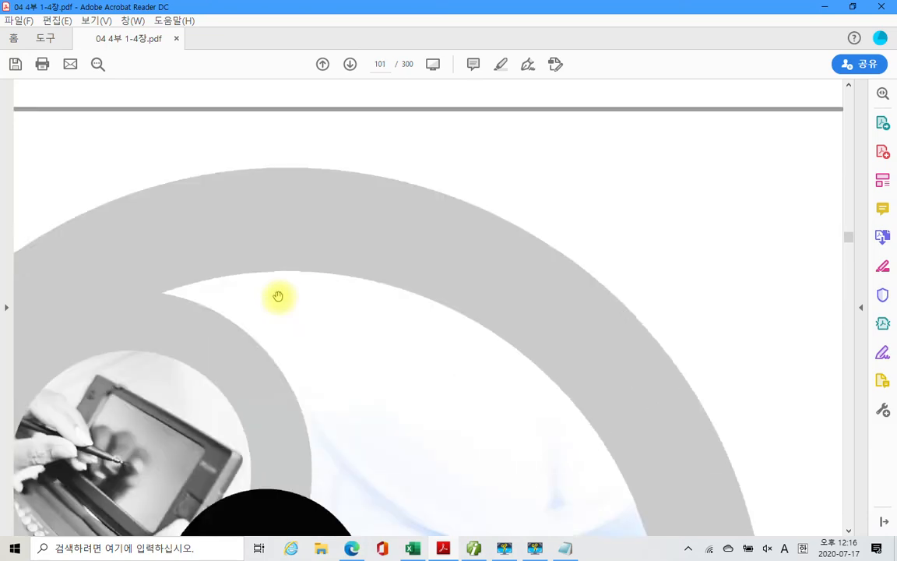
scroll(278, 297, up, 5)
scroll(278, 297, up, 12)
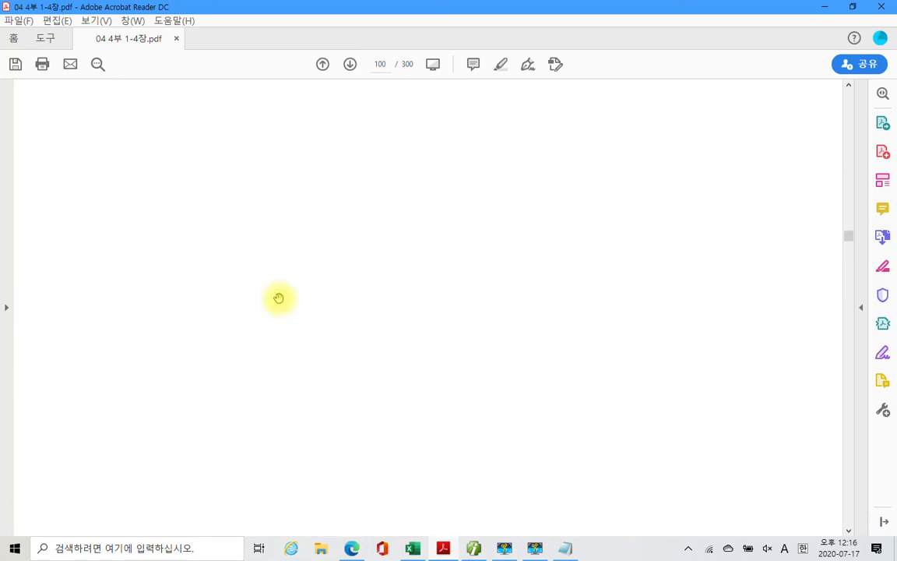
scroll(278, 298, up, 1)
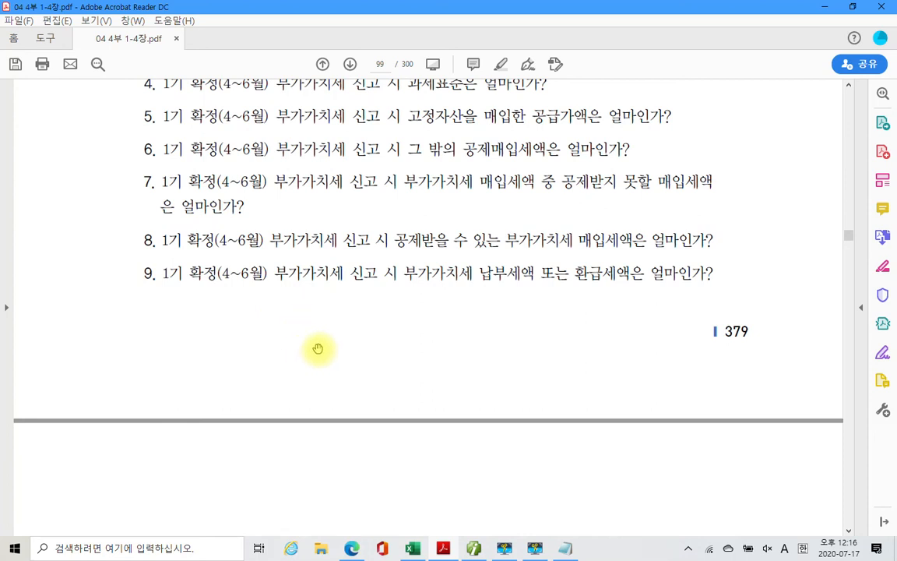
scroll(312, 335, down, 5)
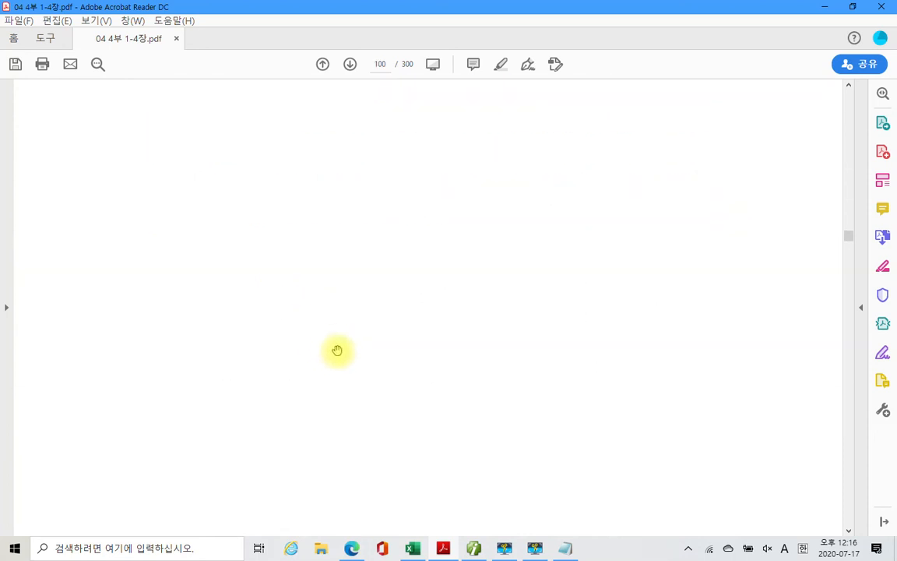
drag(851, 247, 854, 262)
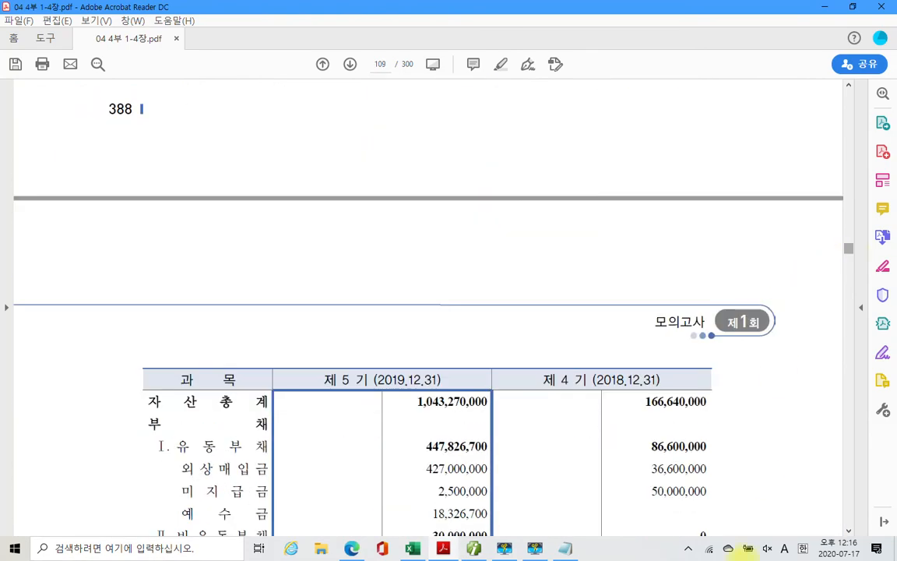